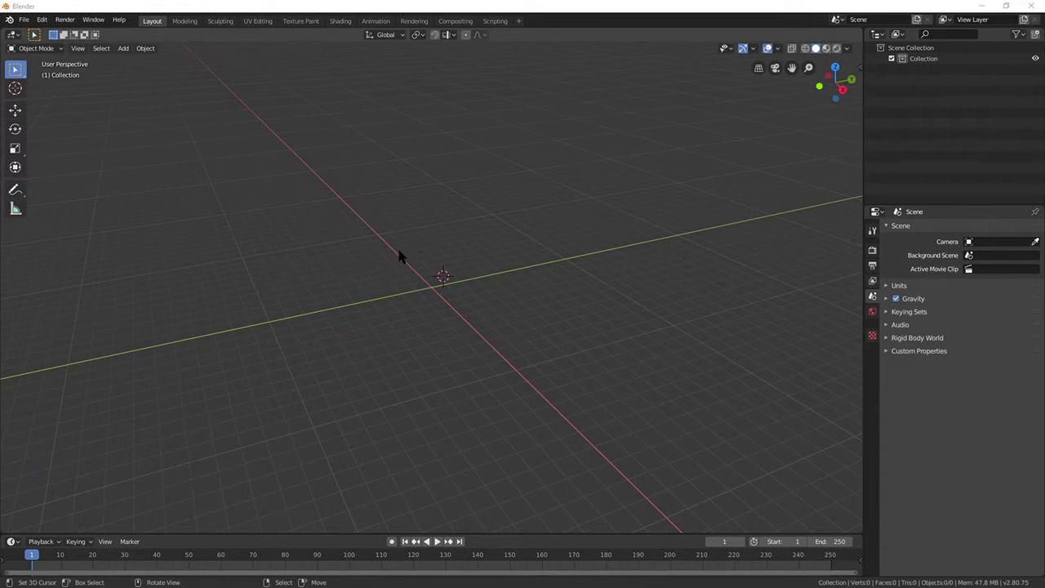
- Review the Interface, Themes, Input, Navigation, Keymap and Add-ons sections of the preferences, and close them
click(41, 20)
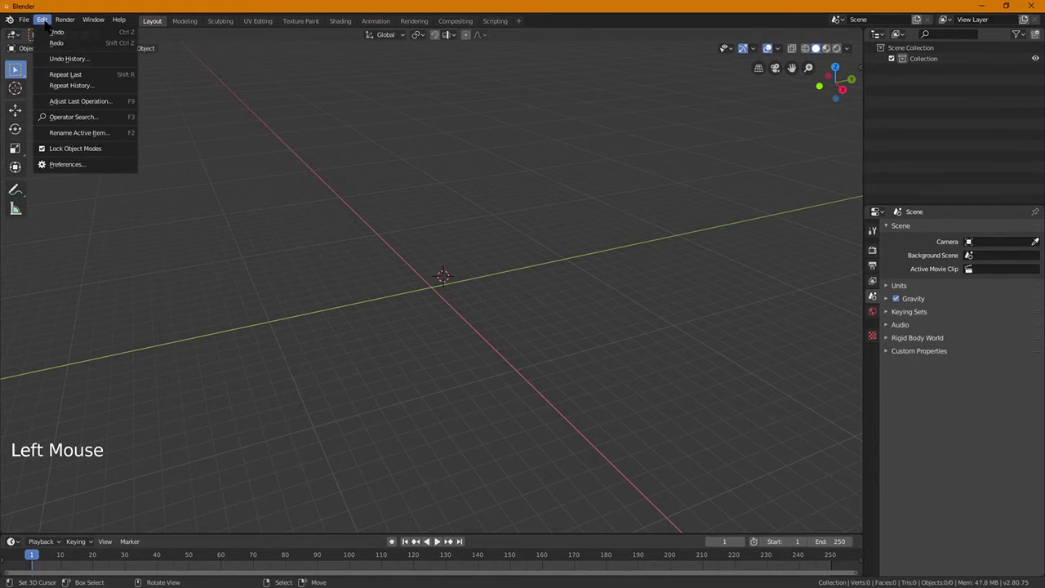
click(66, 165)
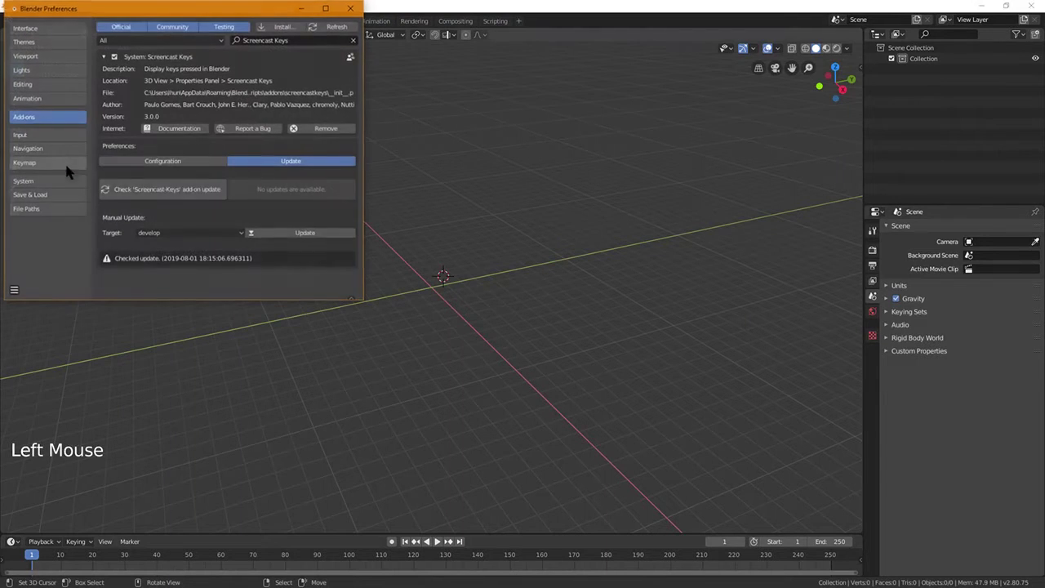
drag(210, 12, 500, 178)
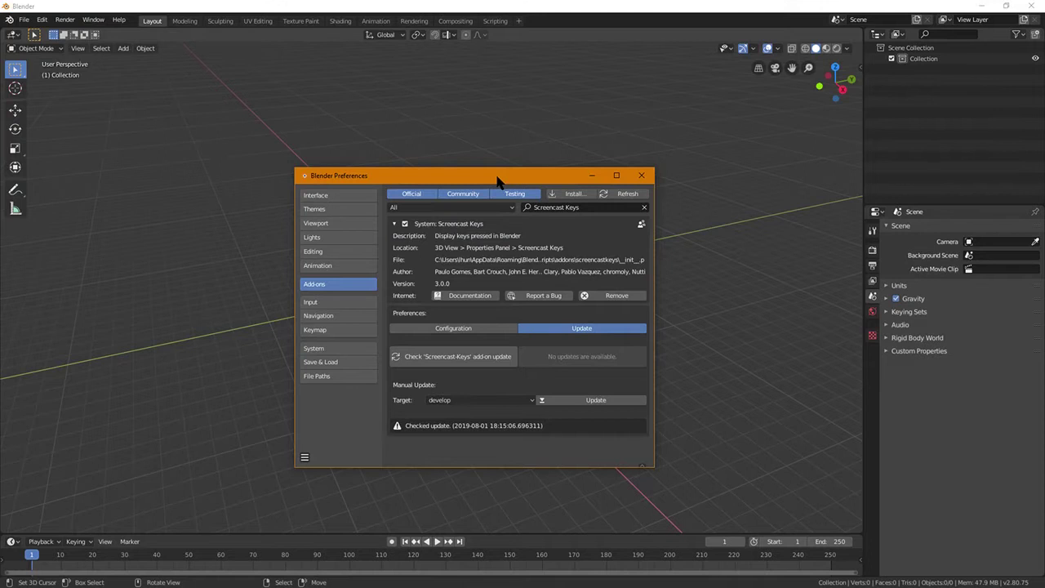
click(343, 194)
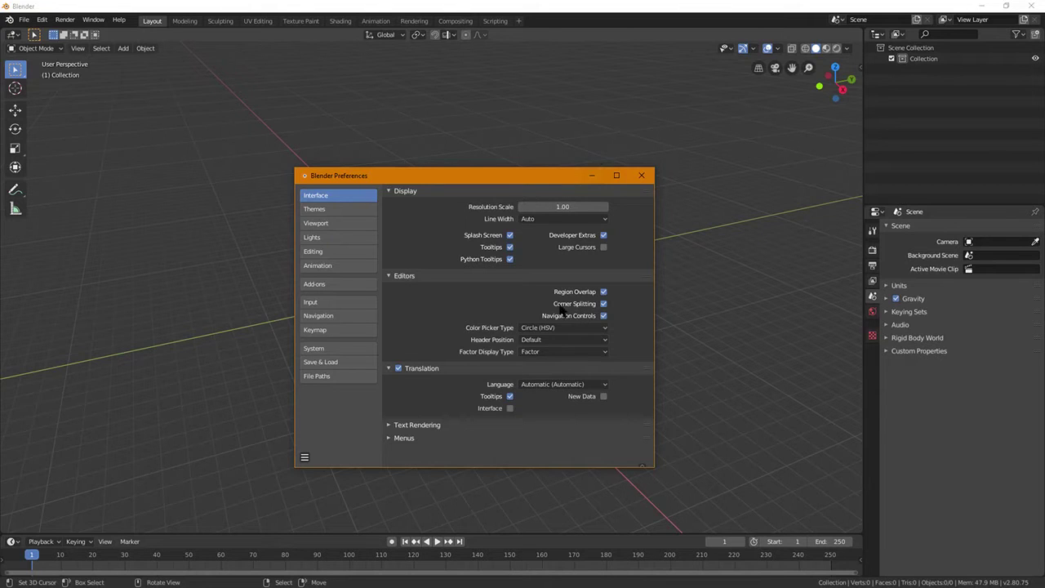
click(353, 209)
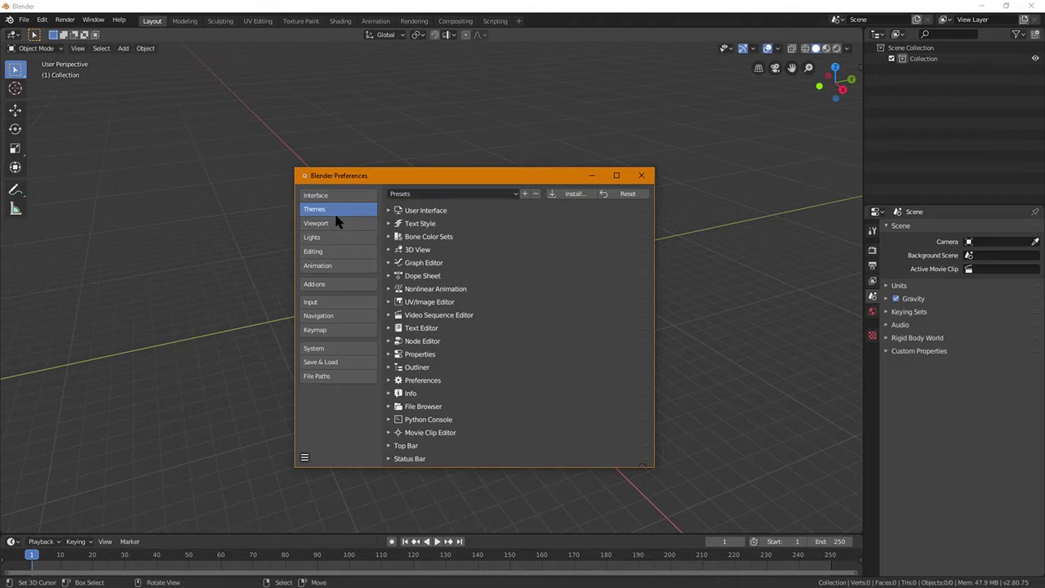
click(341, 302)
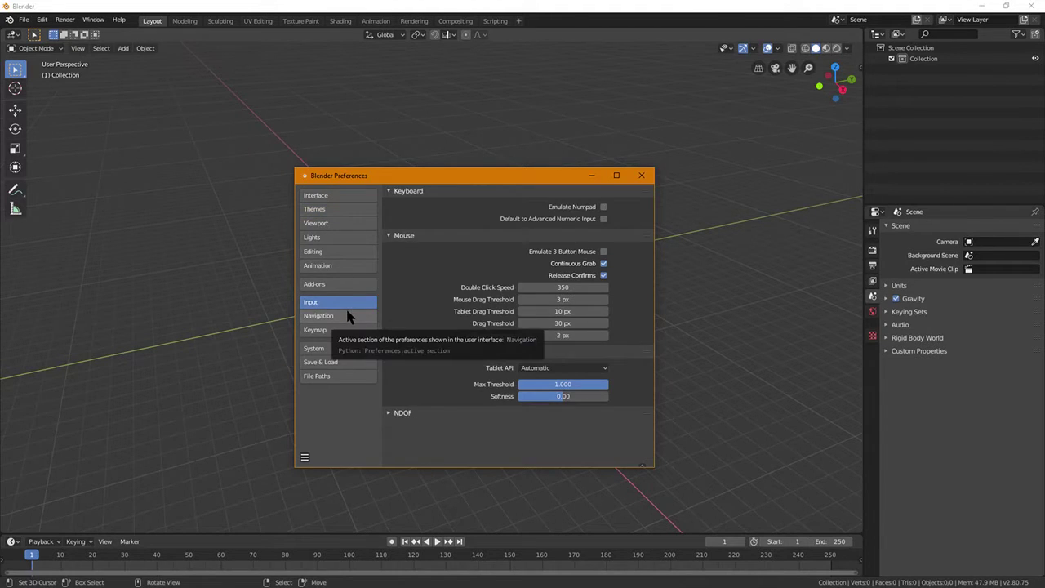
click(346, 316)
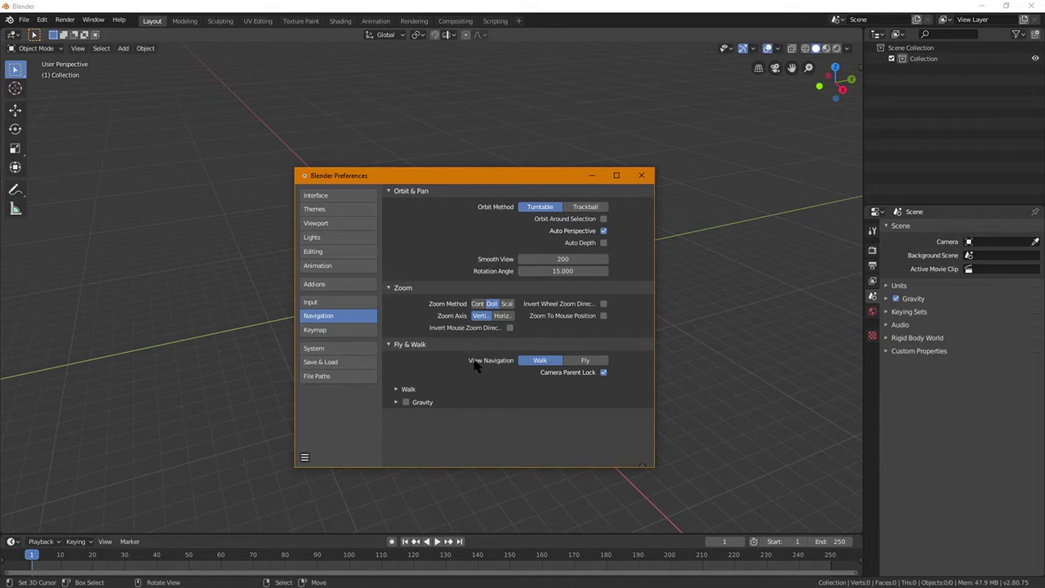
click(344, 327)
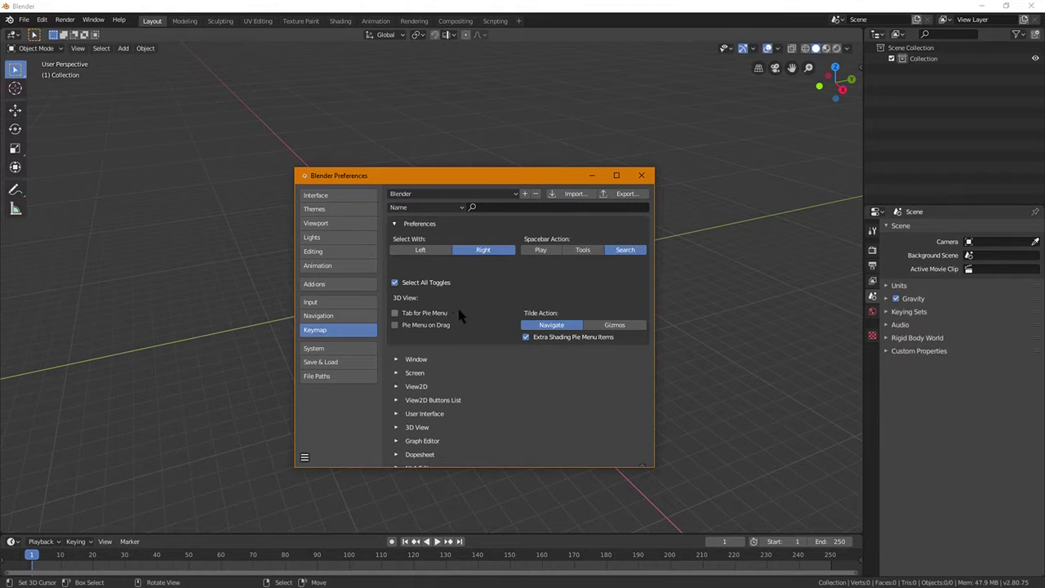
click(346, 284)
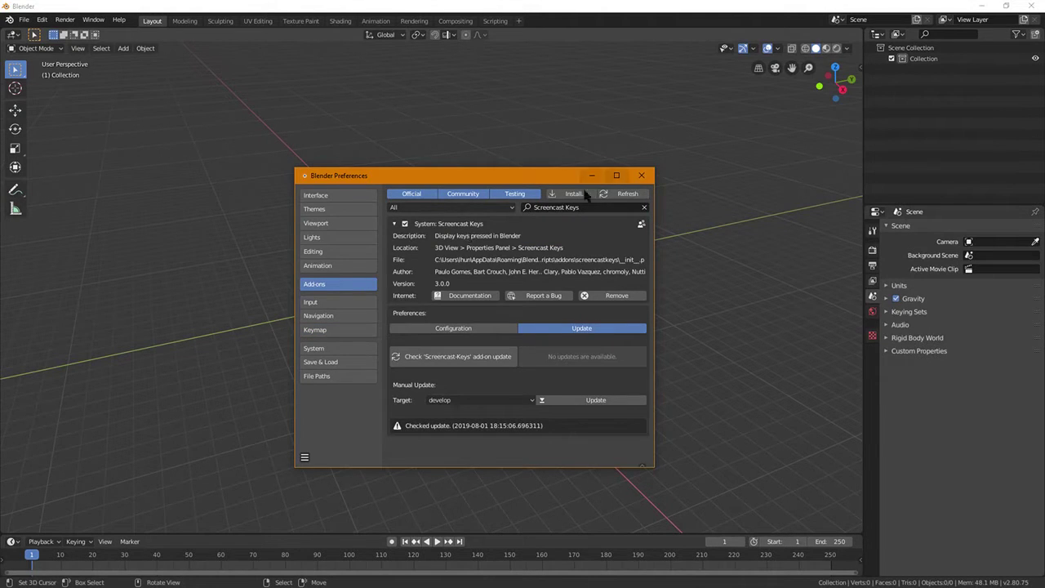
click(643, 175)
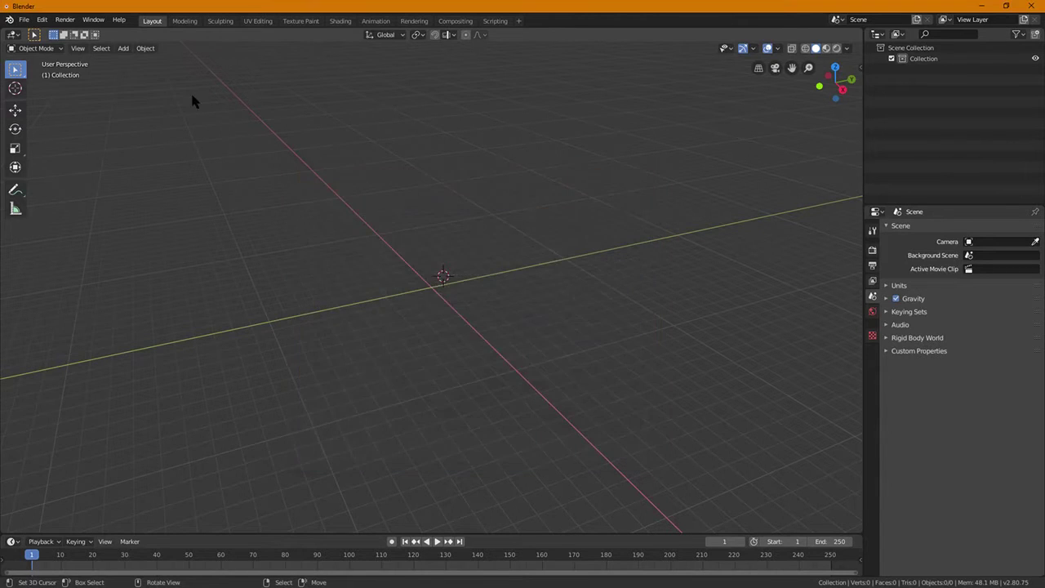
click(42, 20)
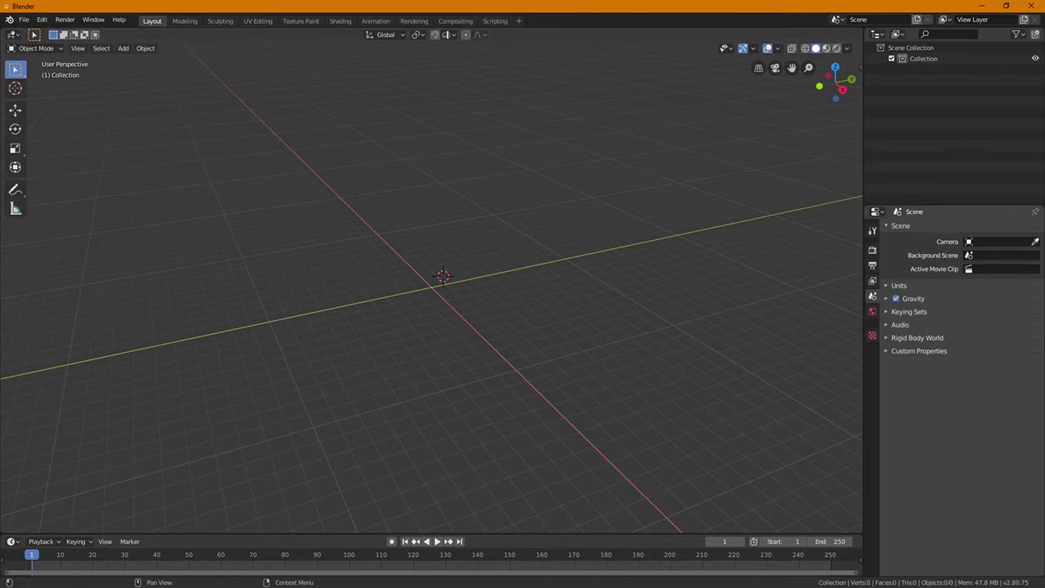
- Switch to the browser and view the blender.org home page and the Cats Blender Plugin home page
key(alt+Tab)
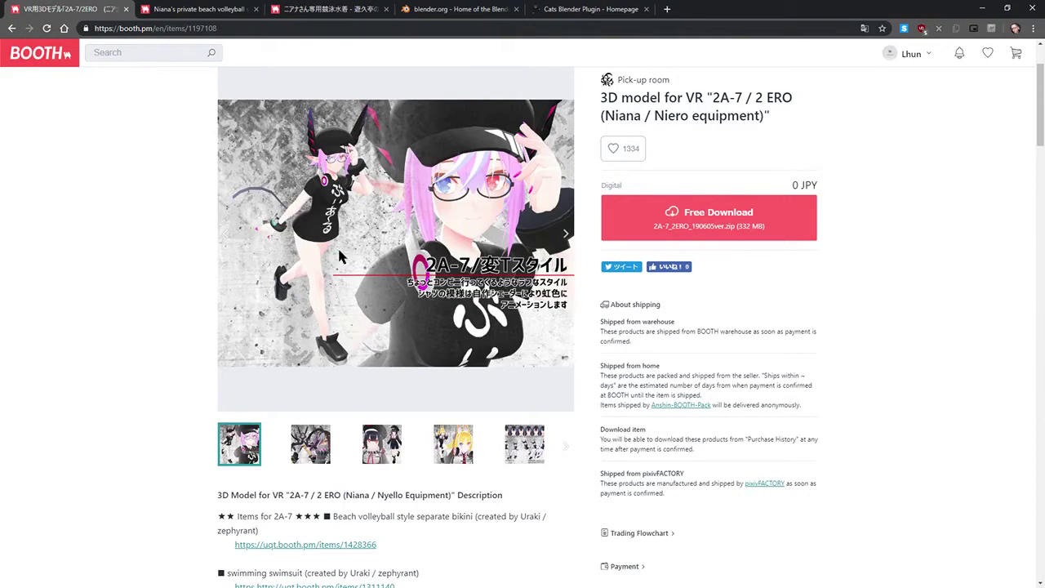
click(457, 9)
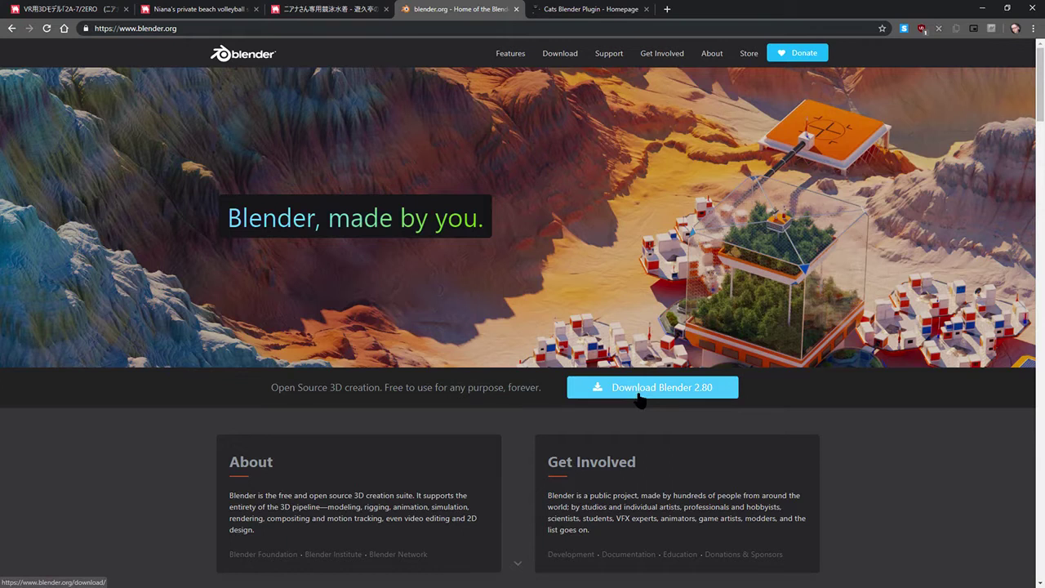
click(569, 10)
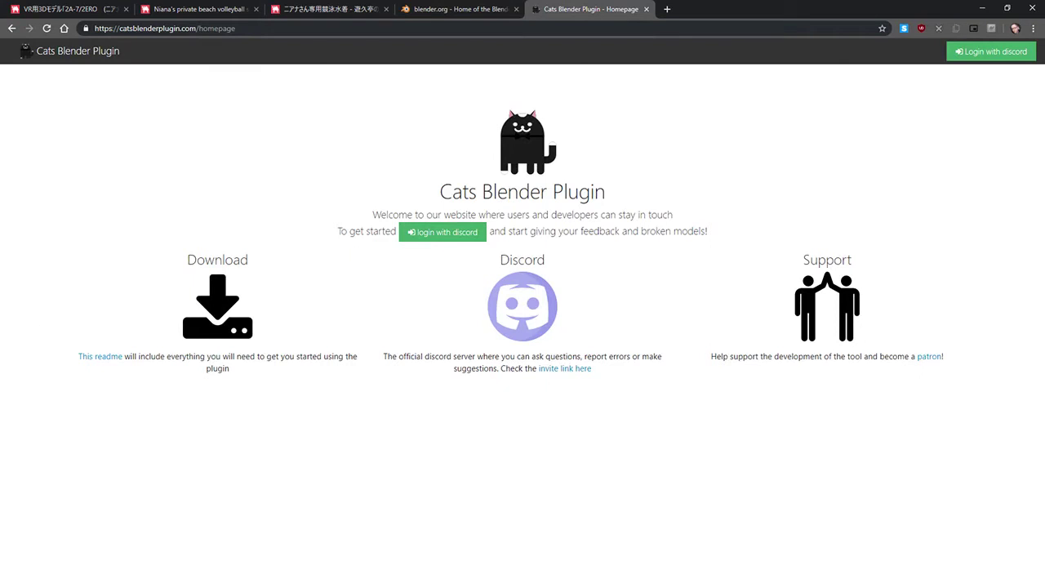
- Switch back to Blender, show the viewport sidebar with the CATS tools, and widen it so the labels are readable
key(alt+Tab)
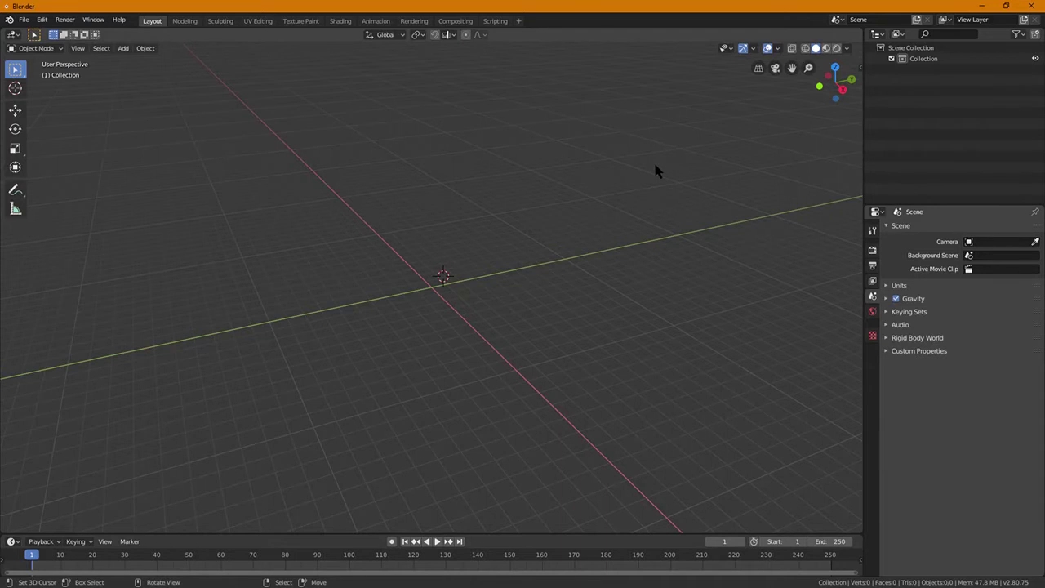
click(857, 68)
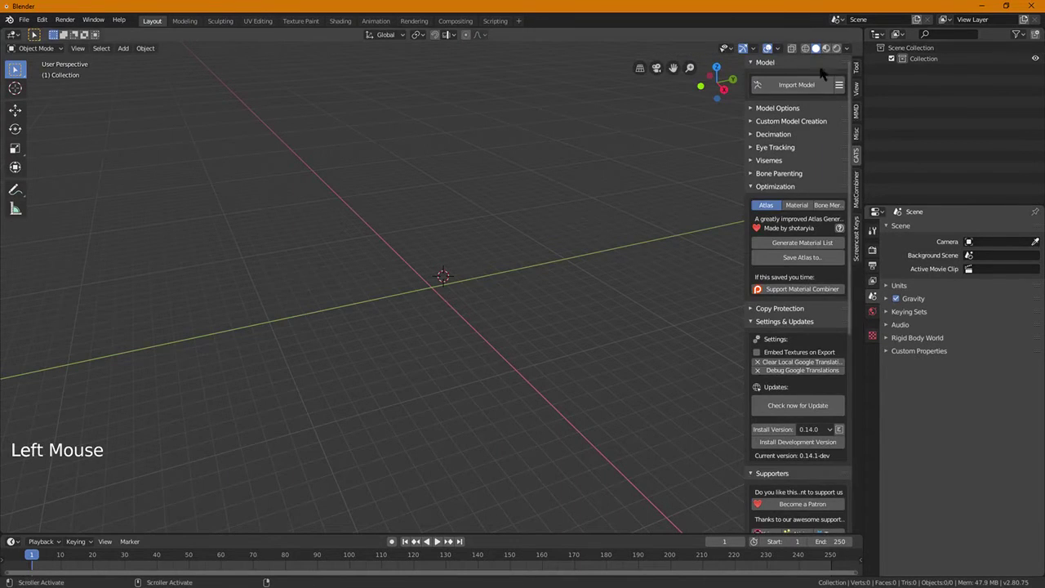
drag(748, 146, 903, 82)
click(857, 65)
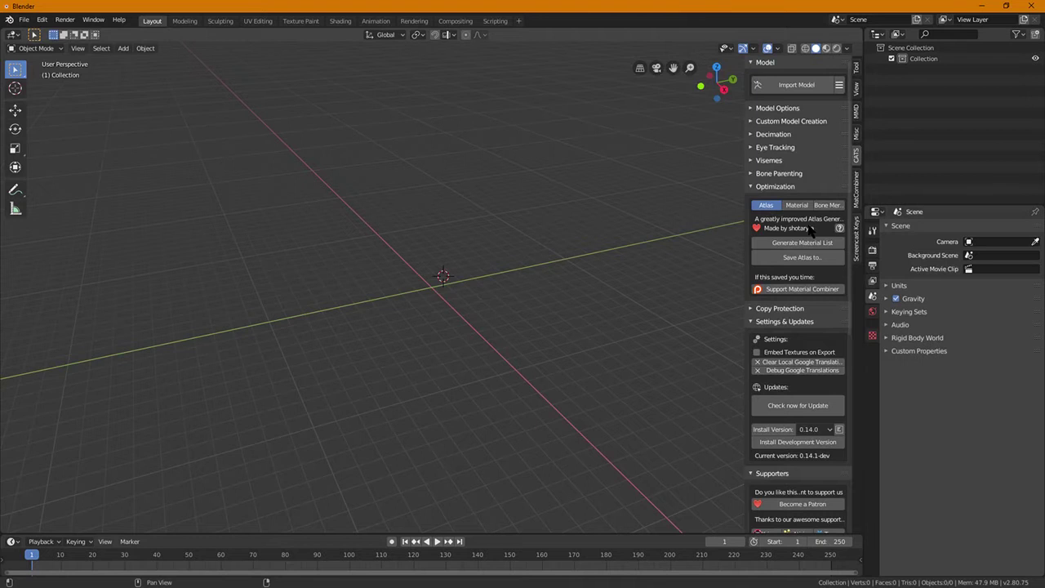
click(743, 173)
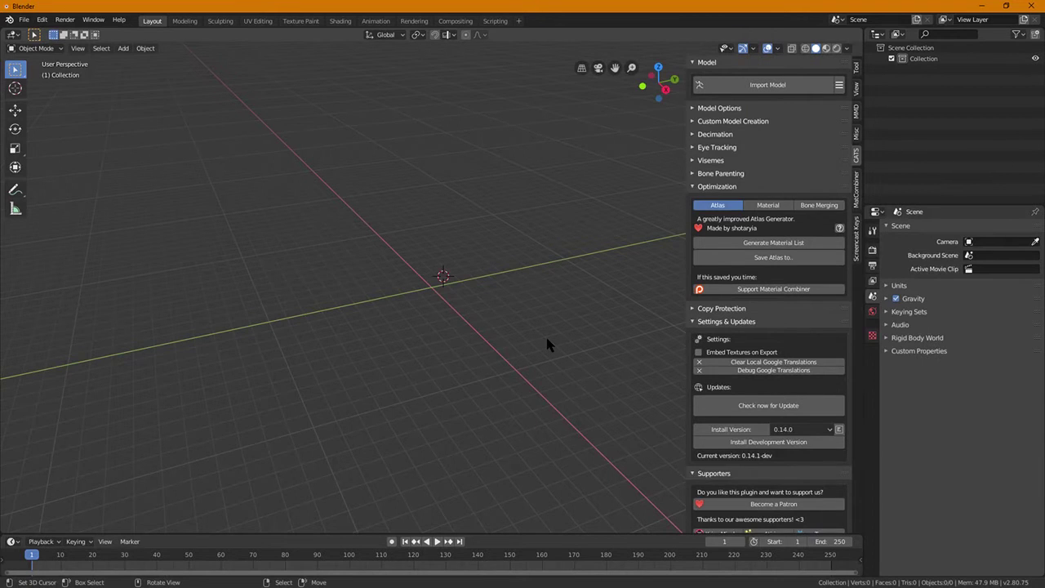
- Switch to the browser and examine the preview images and description of the 2A-7 / 2 ERO avatar on its BOOTH page
key(alt+Tab)
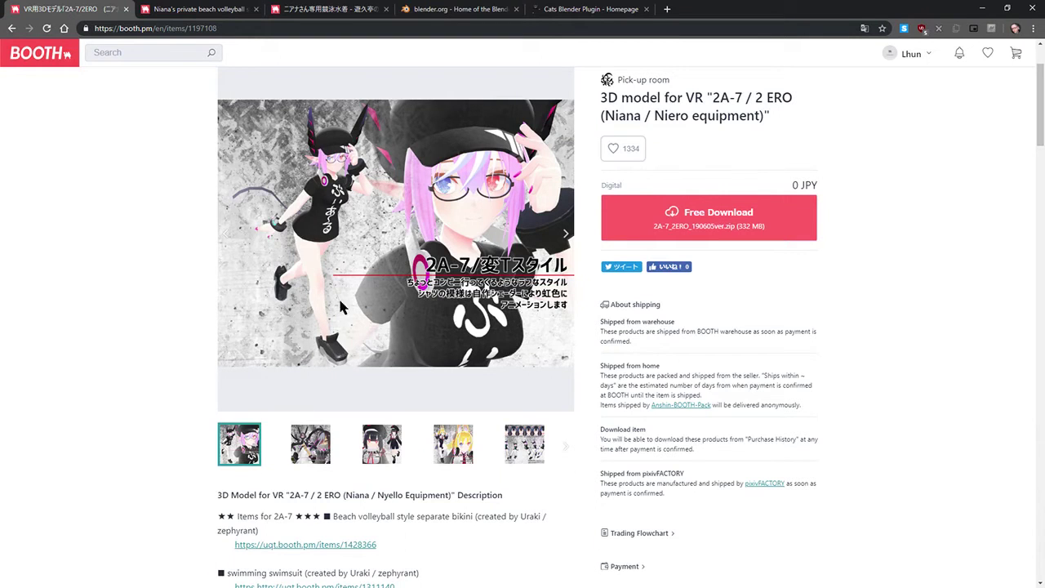
click(304, 447)
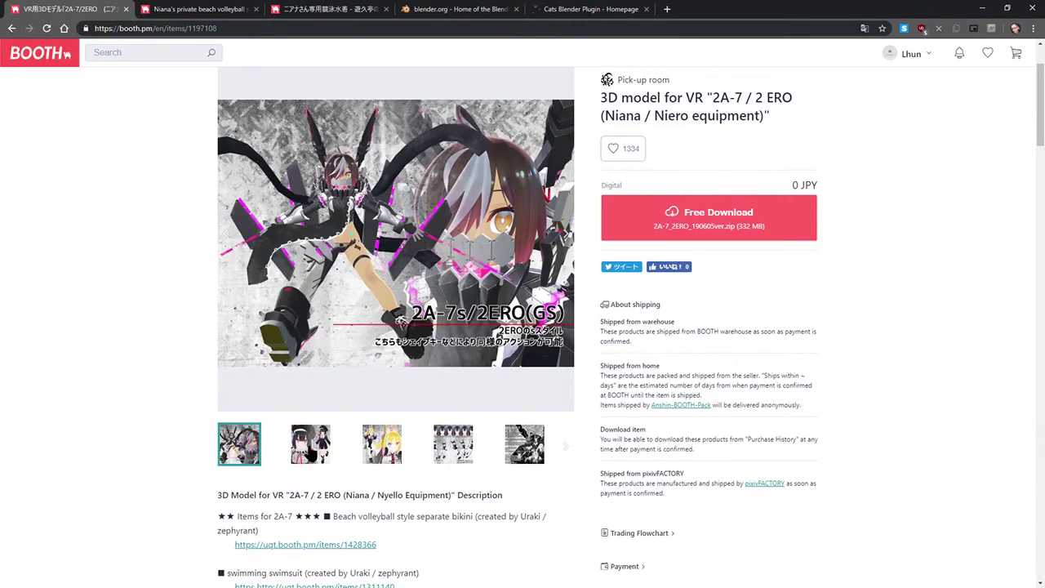
click(310, 447)
scroll(175, 392, down, 3)
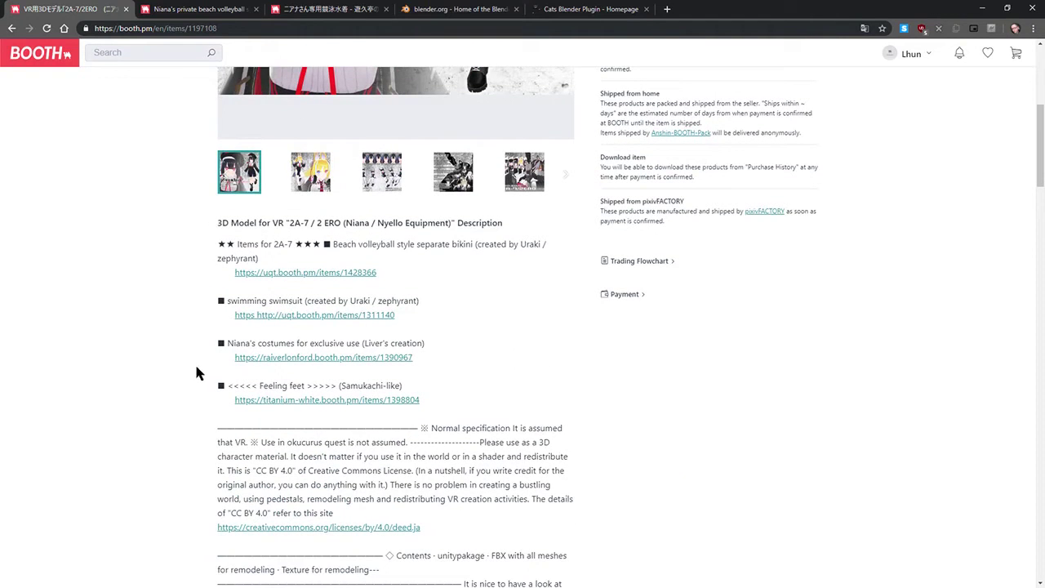
scroll(196, 373, up, 5)
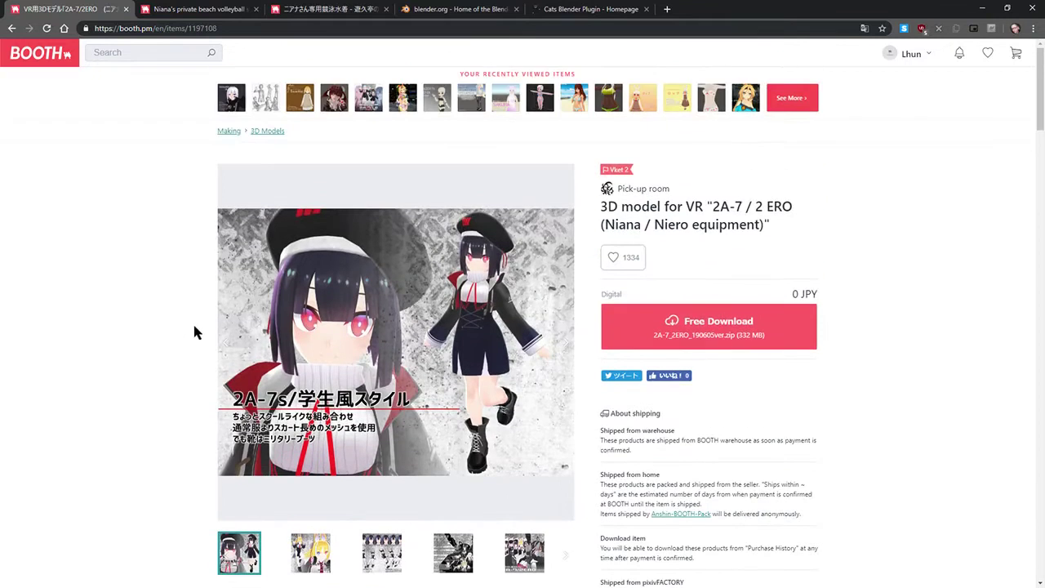
scroll(212, 342, down, 1)
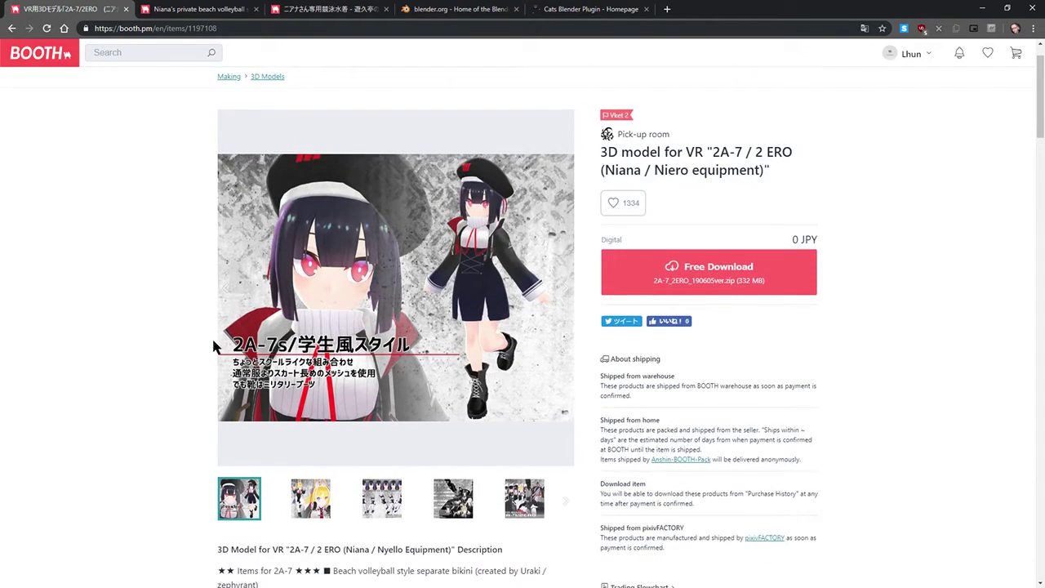
click(310, 500)
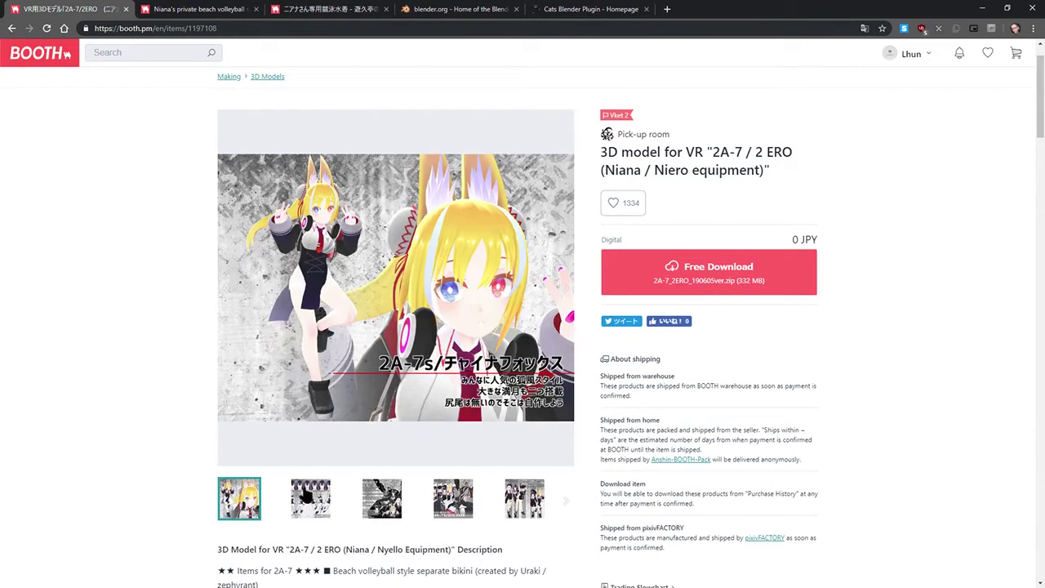
click(311, 499)
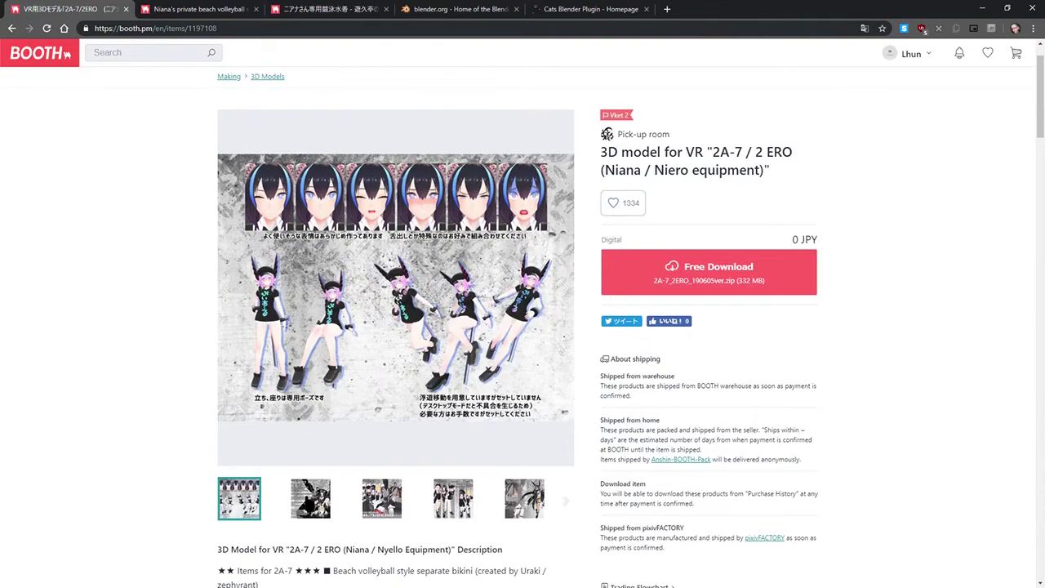
click(310, 500)
click(310, 499)
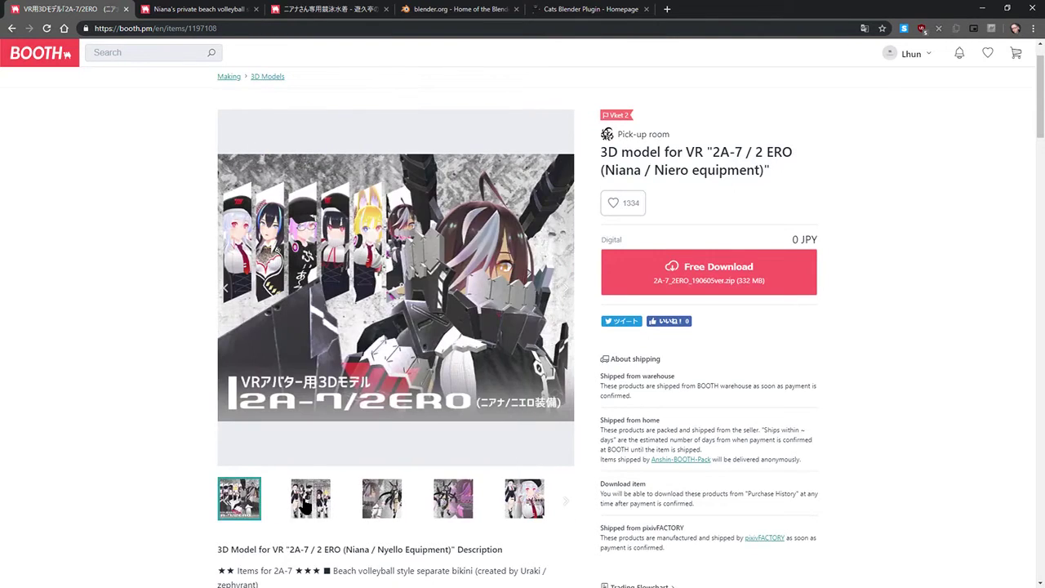
click(310, 500)
click(310, 499)
click(310, 499)
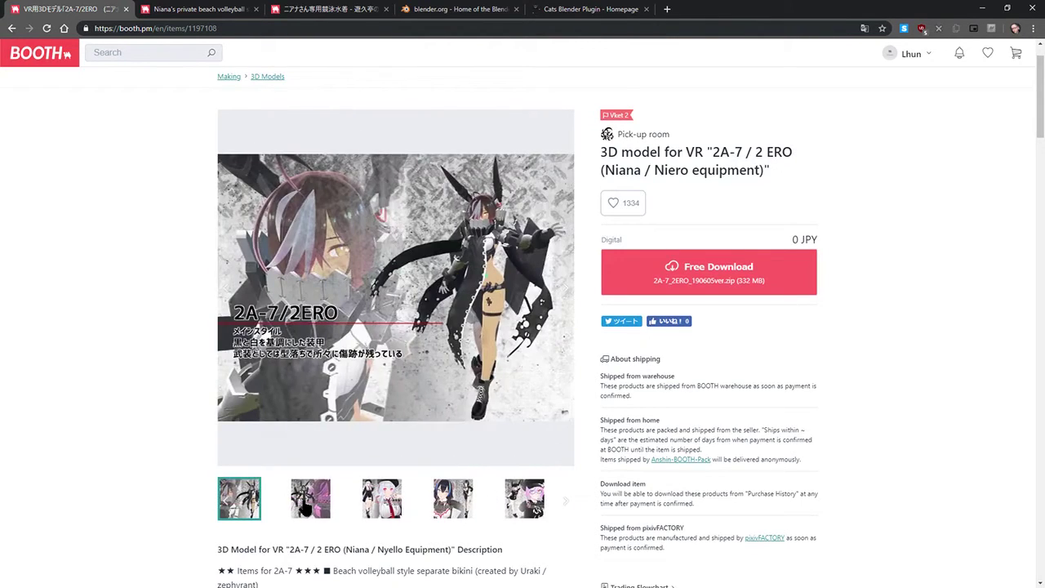
click(302, 505)
click(302, 502)
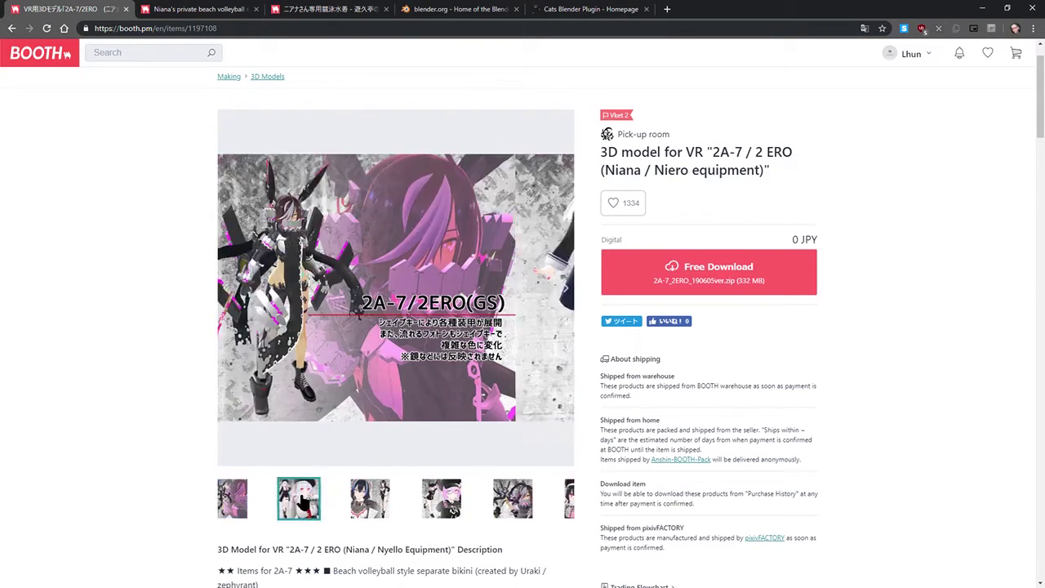
click(302, 502)
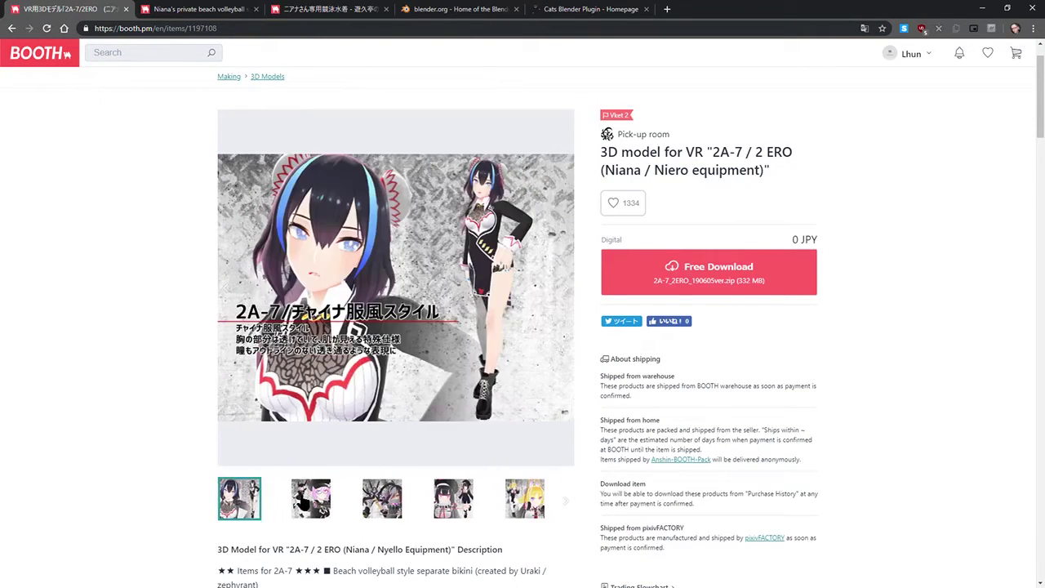
click(302, 502)
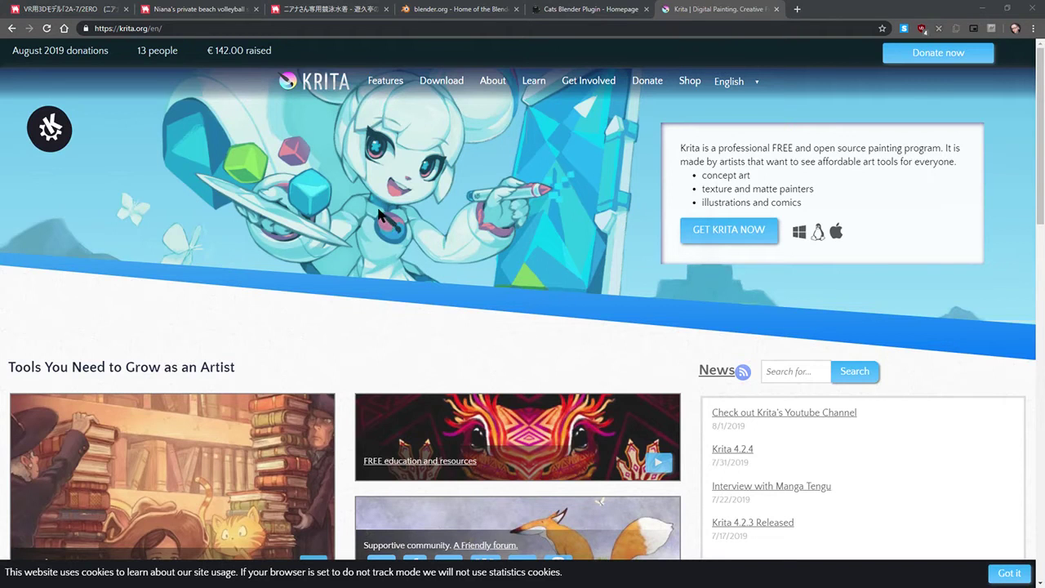
- Look over the Krita home page on krita.org
scroll(380, 229, down, 3)
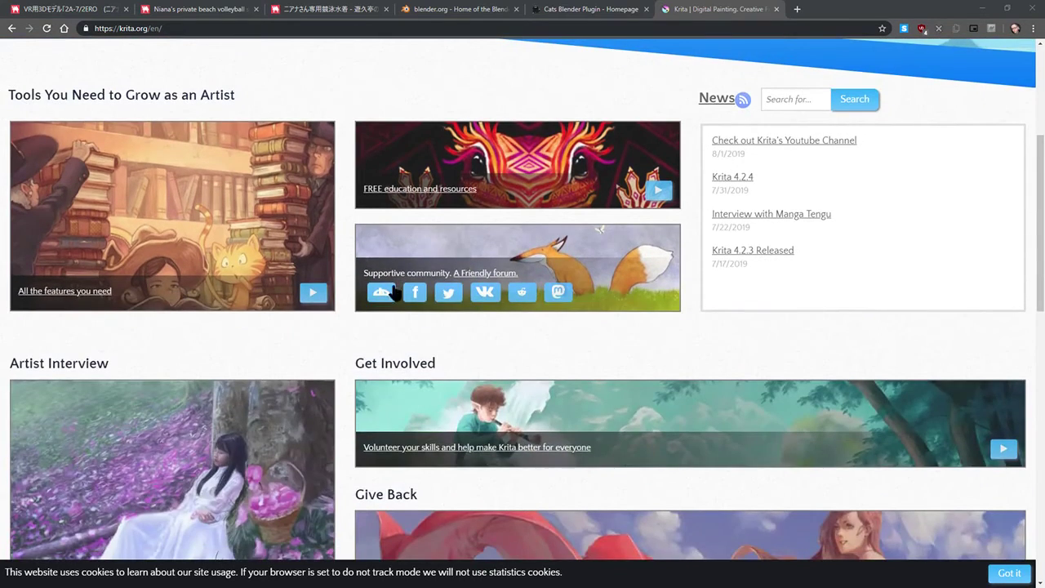
scroll(377, 294, down, 4)
scroll(379, 301, up, 7)
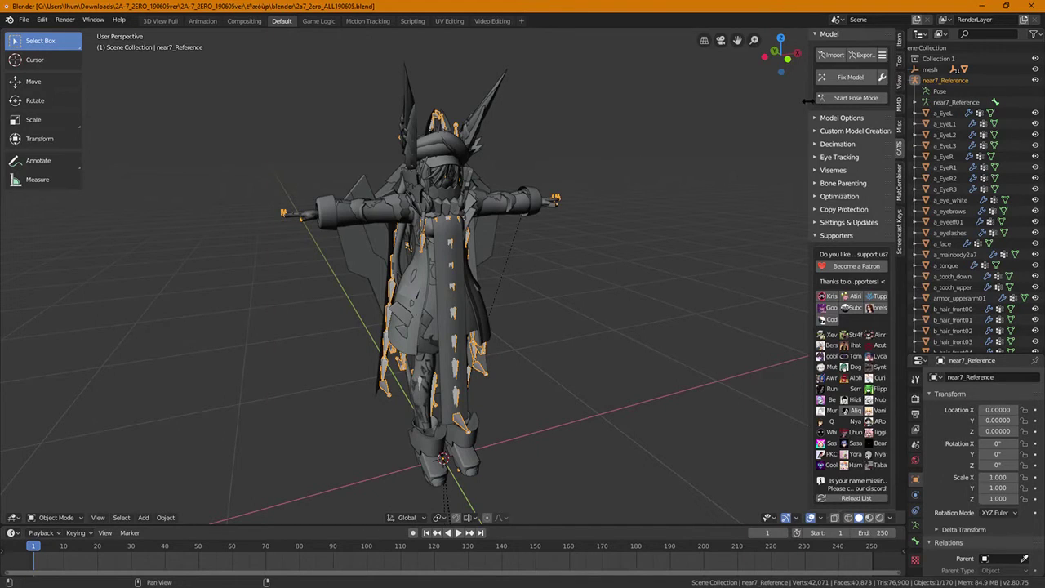
- In the Blender window with the 2A-7 model, widen the sidebar holding the CATS tools
drag(811, 106, 711, 106)
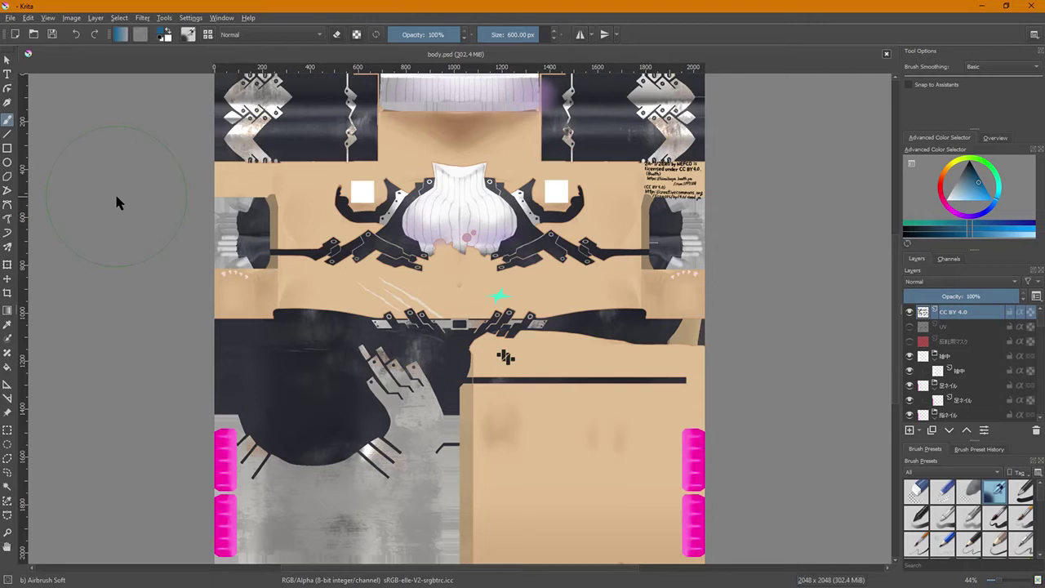
- Switch to Krita and examine the whole body.psd texture on the canvas
ctrl+scroll(192, 249, down, 2)
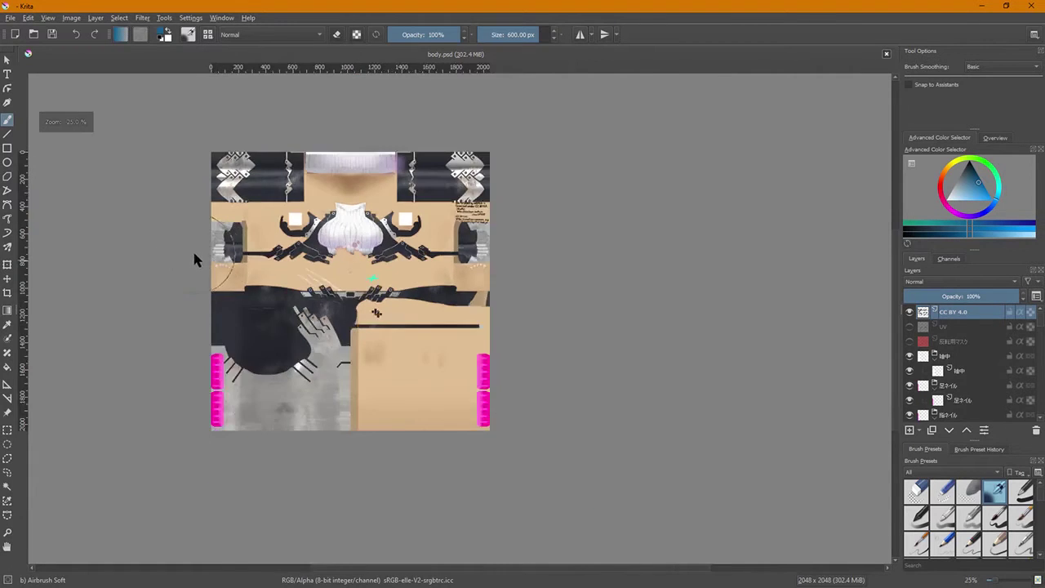
ctrl+scroll(192, 249, up, 2)
ctrl+scroll(190, 244, down, 1)
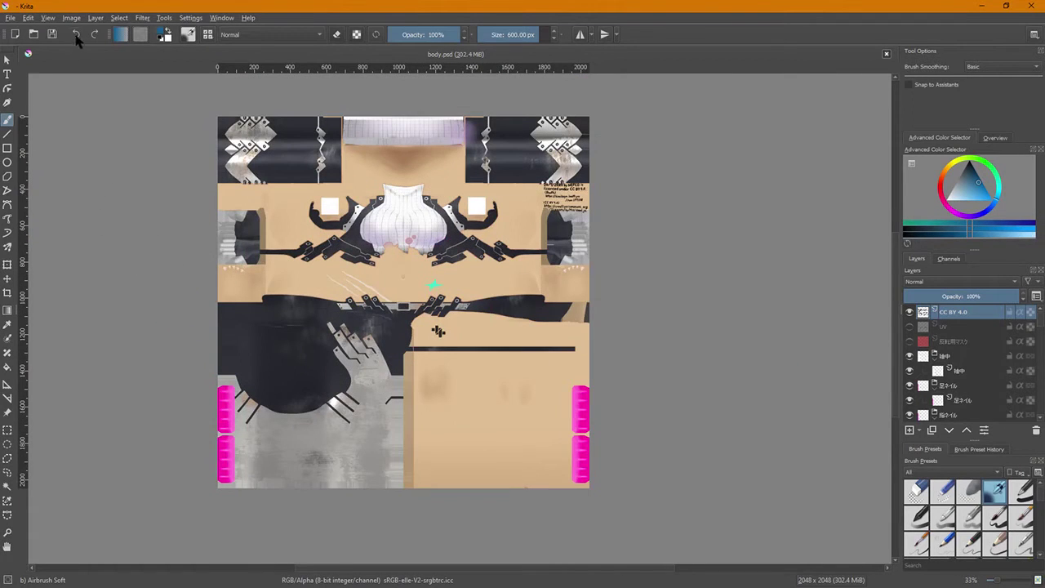
- Save body.psd as a PNG image with Force convert to sRGB and Store alpha channel (transparency) enabled
click(10, 18)
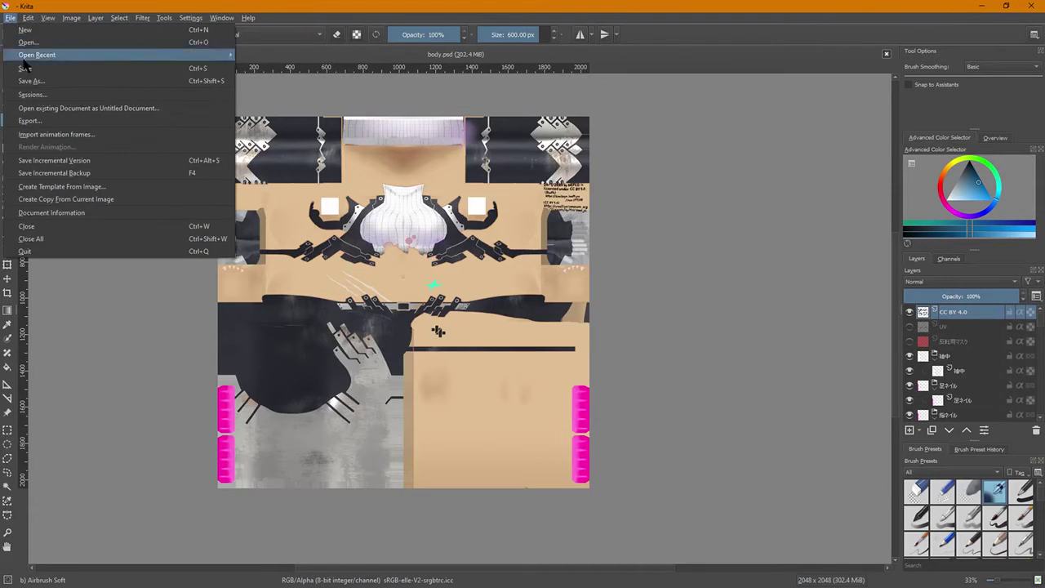
click(32, 81)
key(Return)
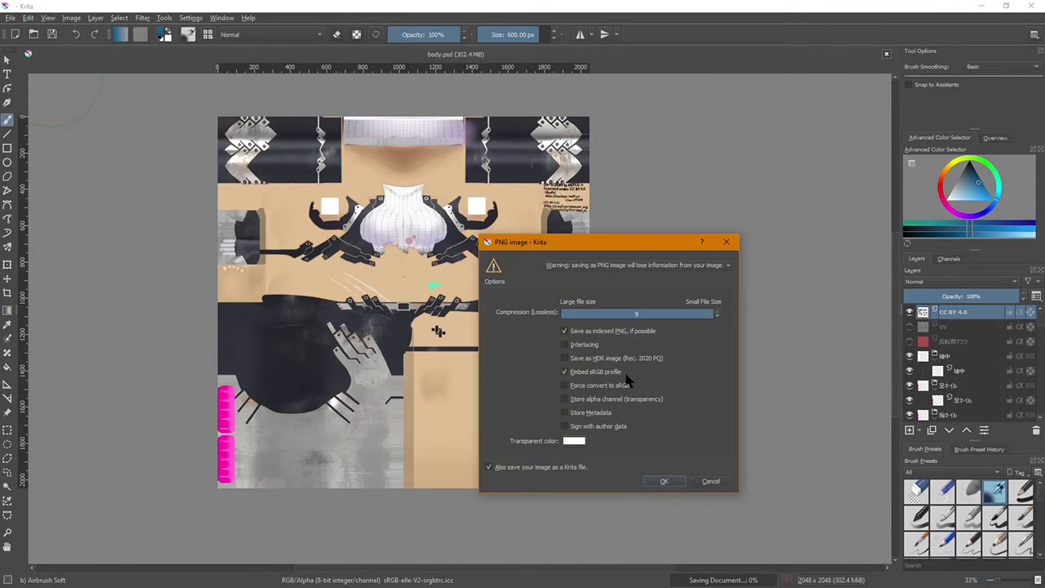
click(586, 386)
click(588, 398)
click(664, 482)
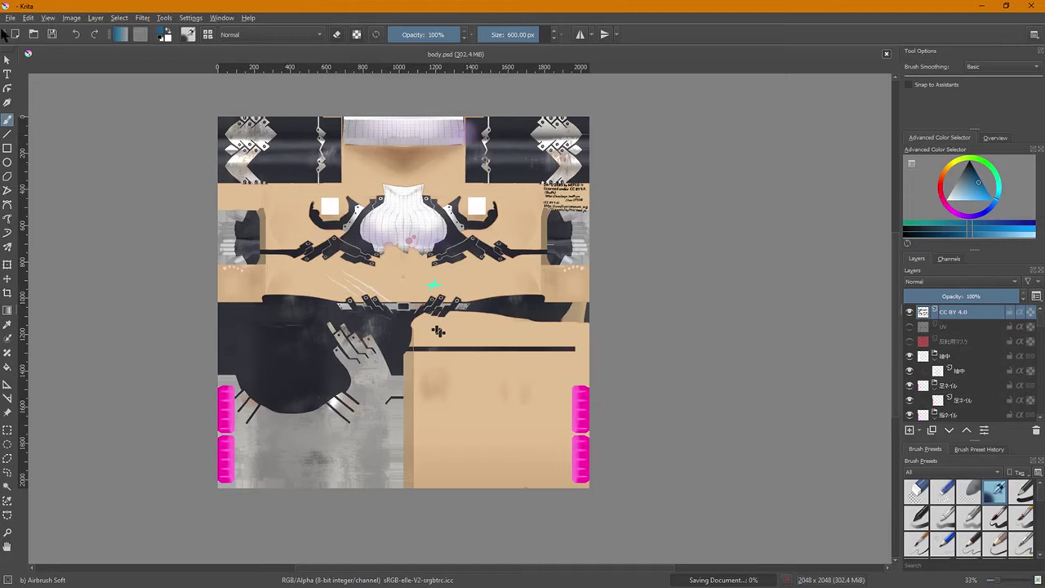
- Open armor.psd and save it as a PNG in the 2A-7_2ERO_190605ver folder
click(11, 18)
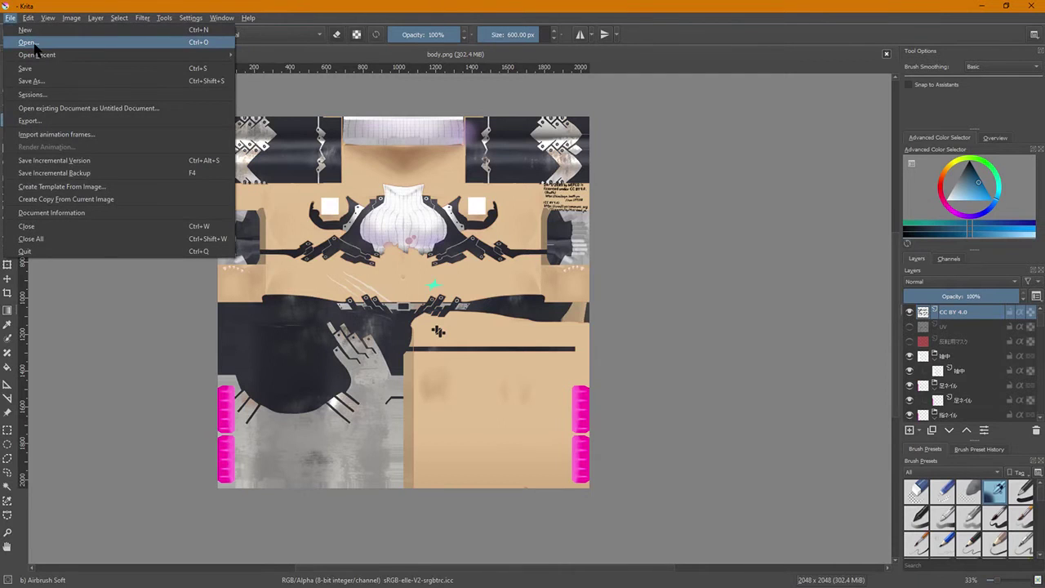
click(28, 43)
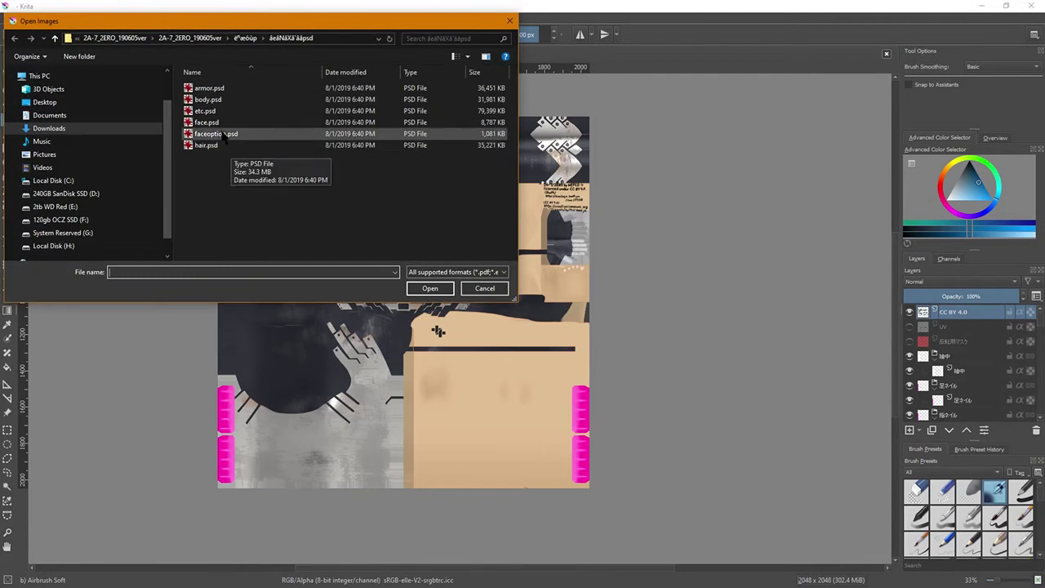
double_click(214, 100)
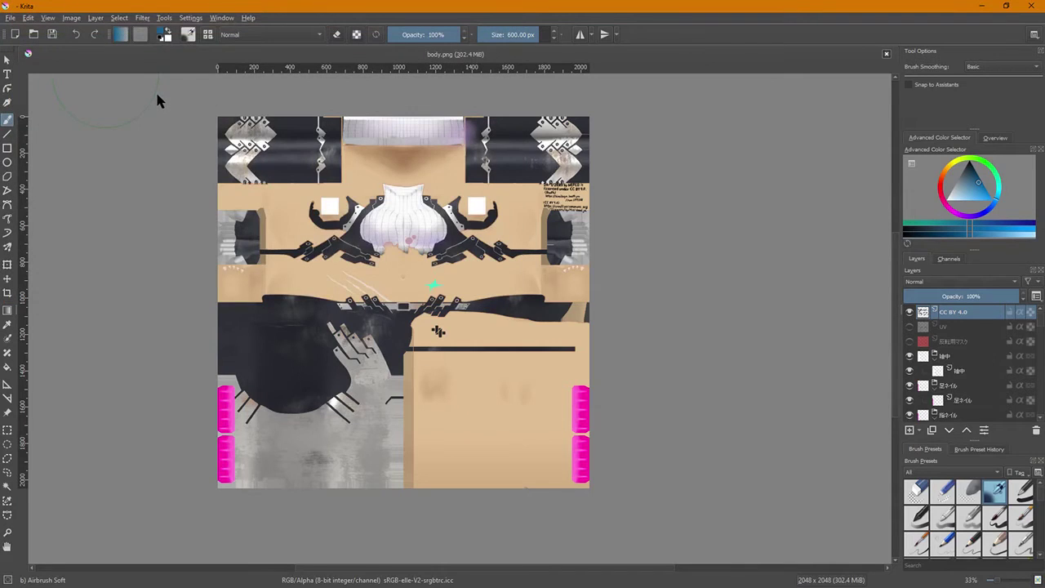
click(10, 17)
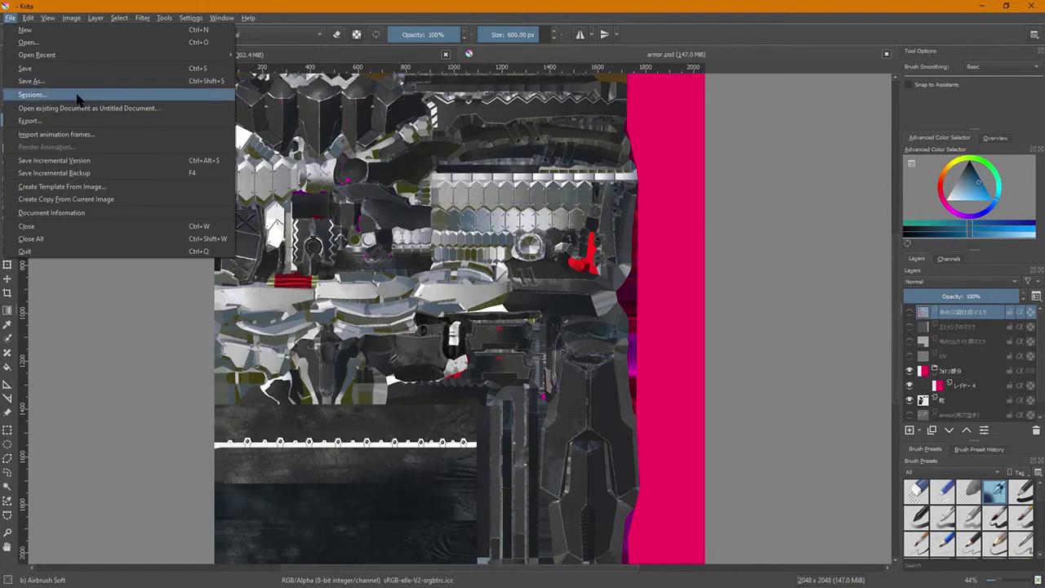
click(33, 81)
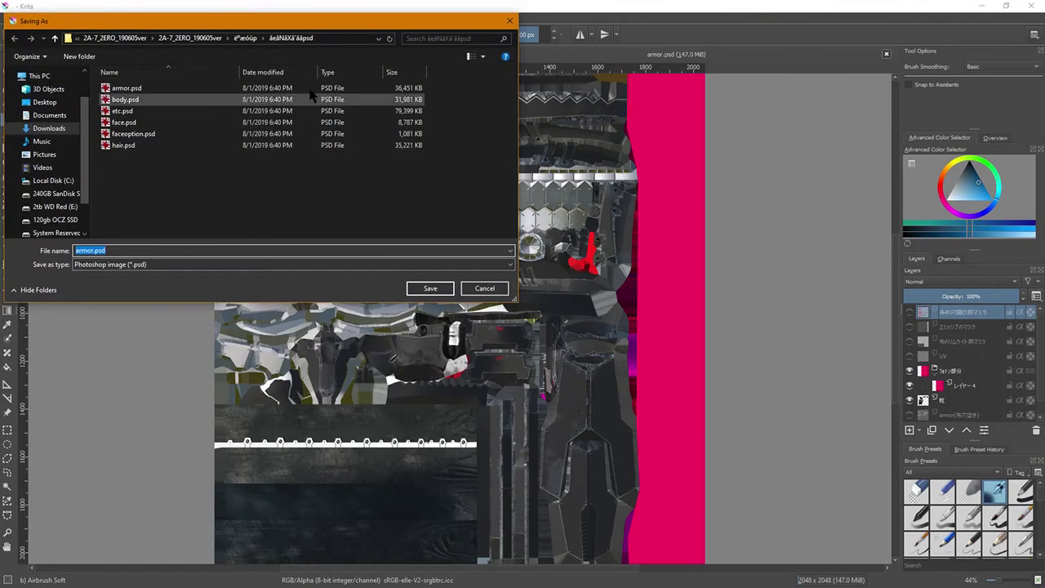
click(245, 38)
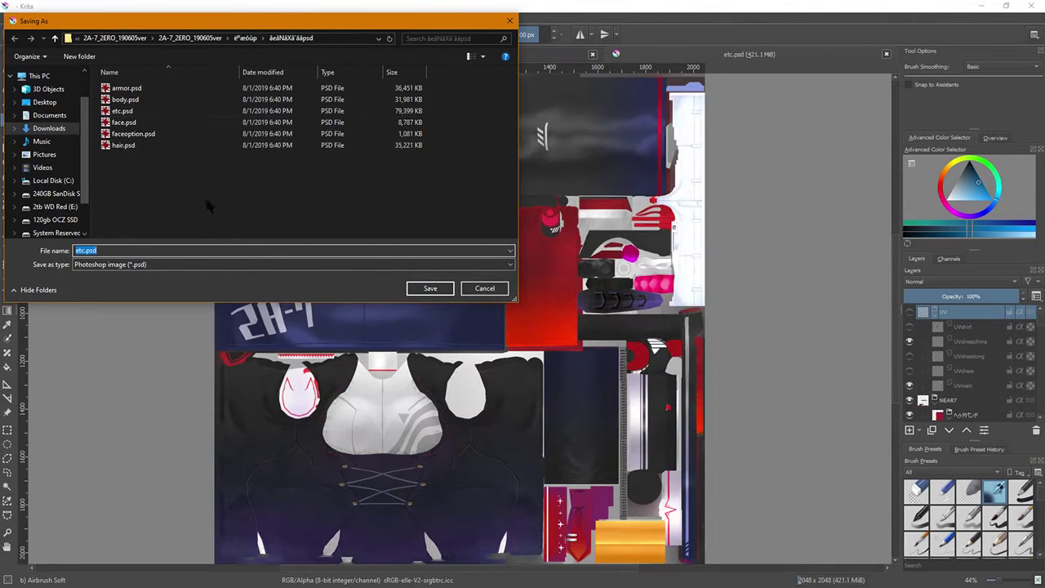
- Save etc.psd in the 2A-7_2ERO_190605ver folder and choose the PNG image format for saving face.psd
click(204, 38)
click(221, 38)
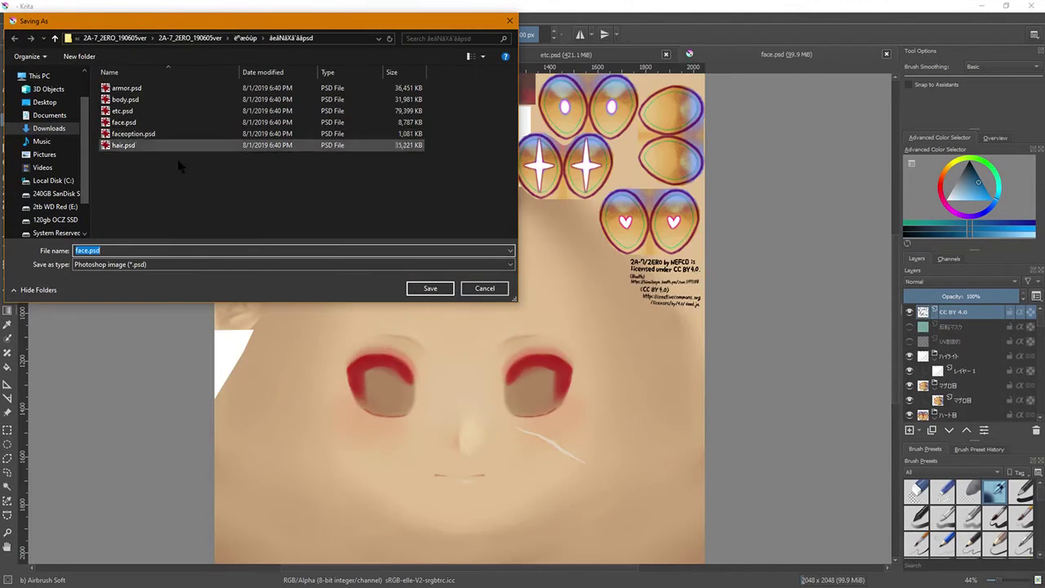
click(163, 263)
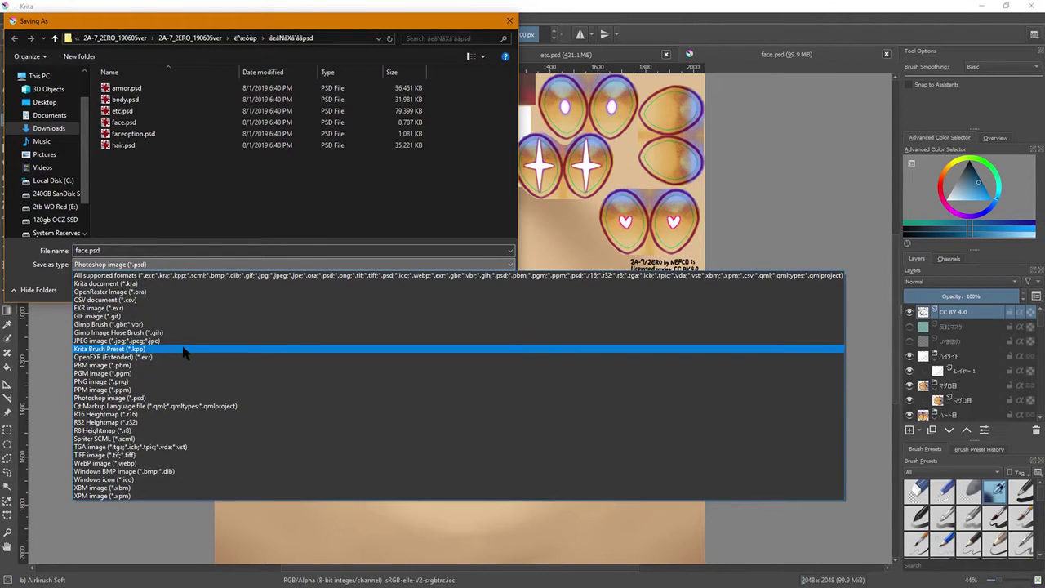
click(179, 381)
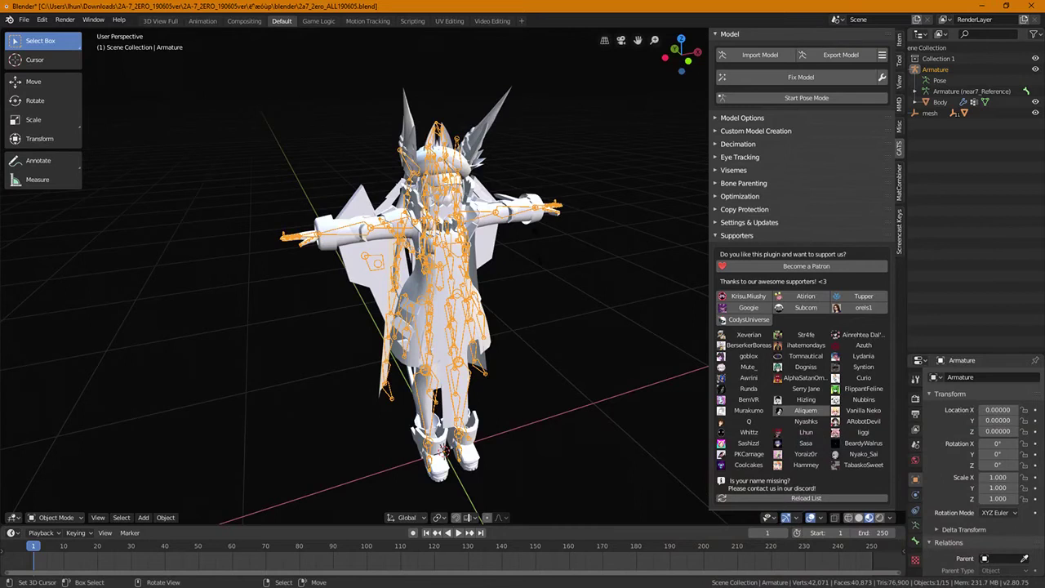
- Switch to Blender, put the Body mesh in Edit Mode and expand its mesh data to list the materials
mouse_move(542, 204)
middle_down()
mouse_move(457, 212)
mouse_move(542, 204)
middle_up()
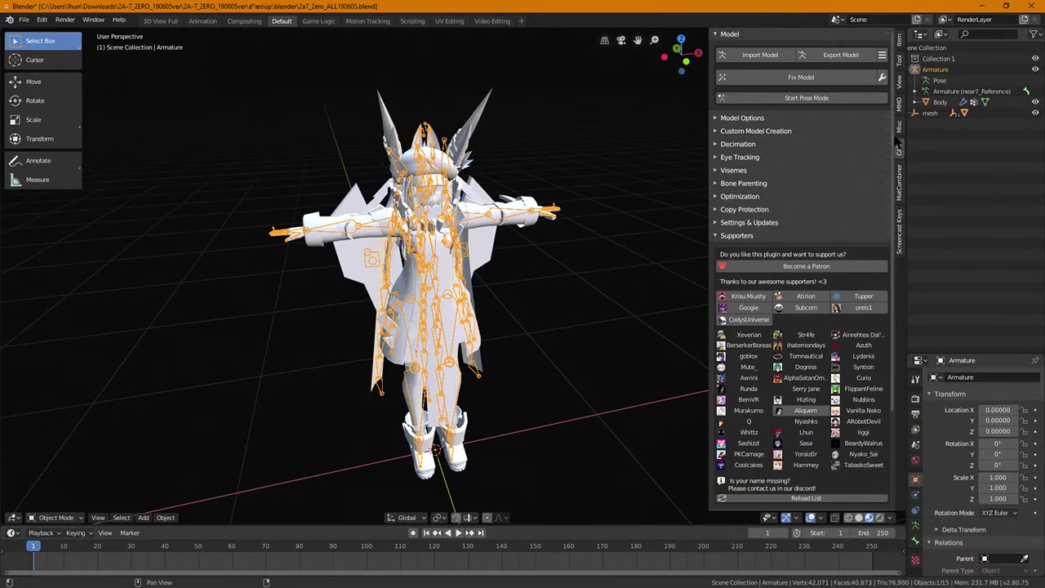
click(935, 102)
click(919, 101)
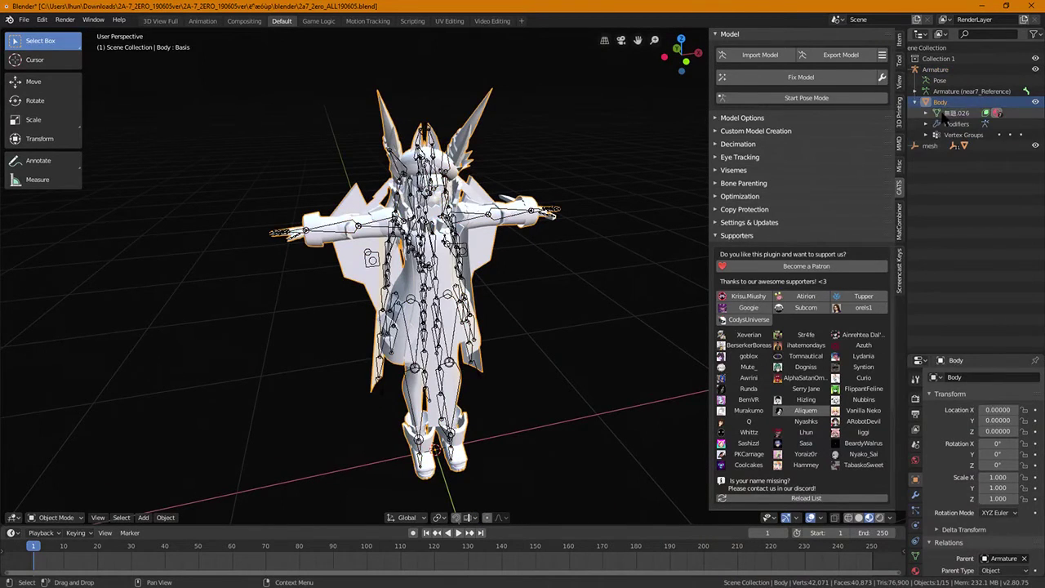
key(Tab)
click(926, 113)
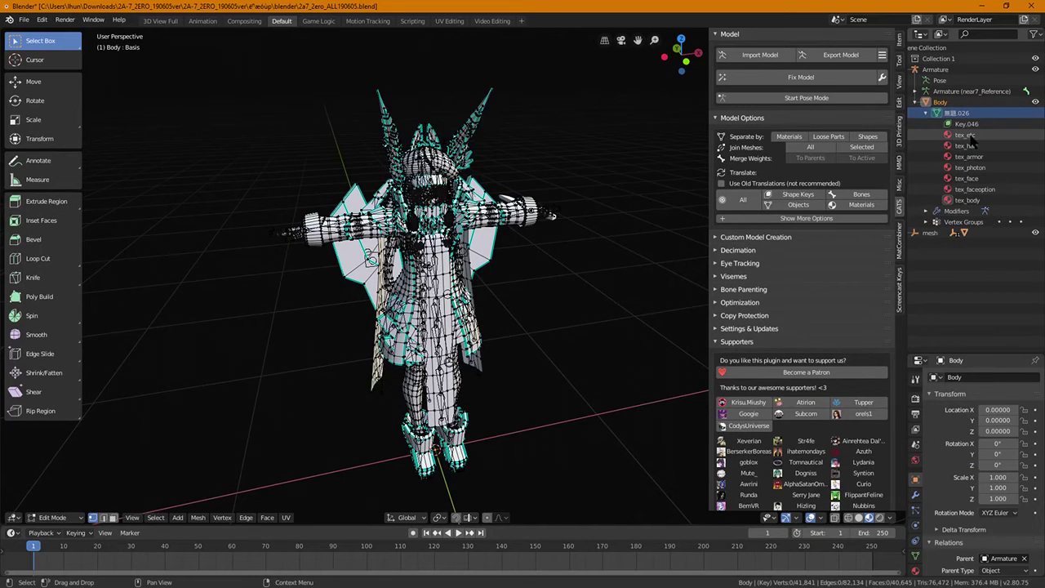
- Select the tex_body material of the Body mesh and display its material properties
click(970, 136)
click(967, 145)
click(970, 156)
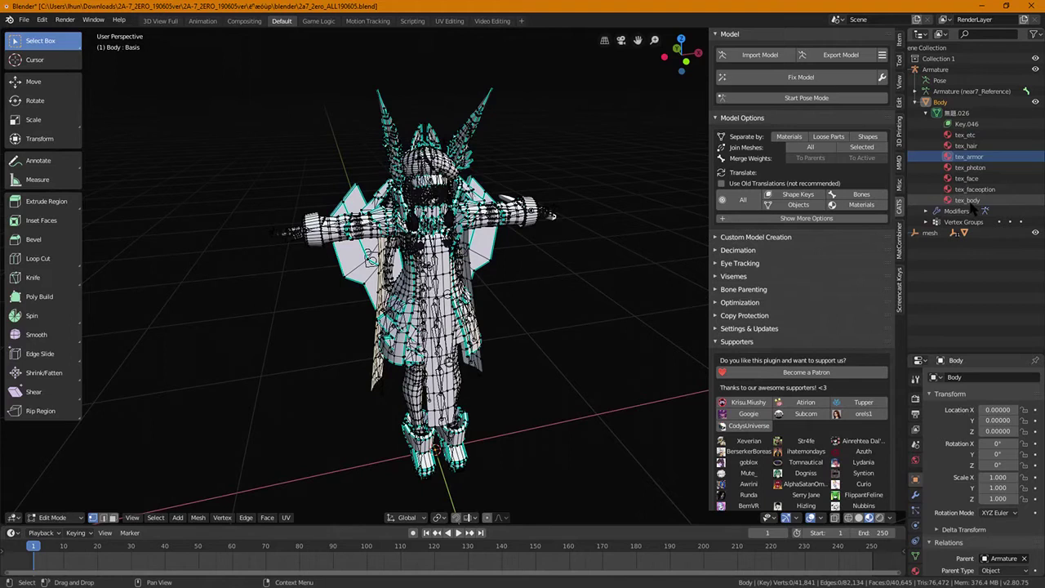
click(940, 200)
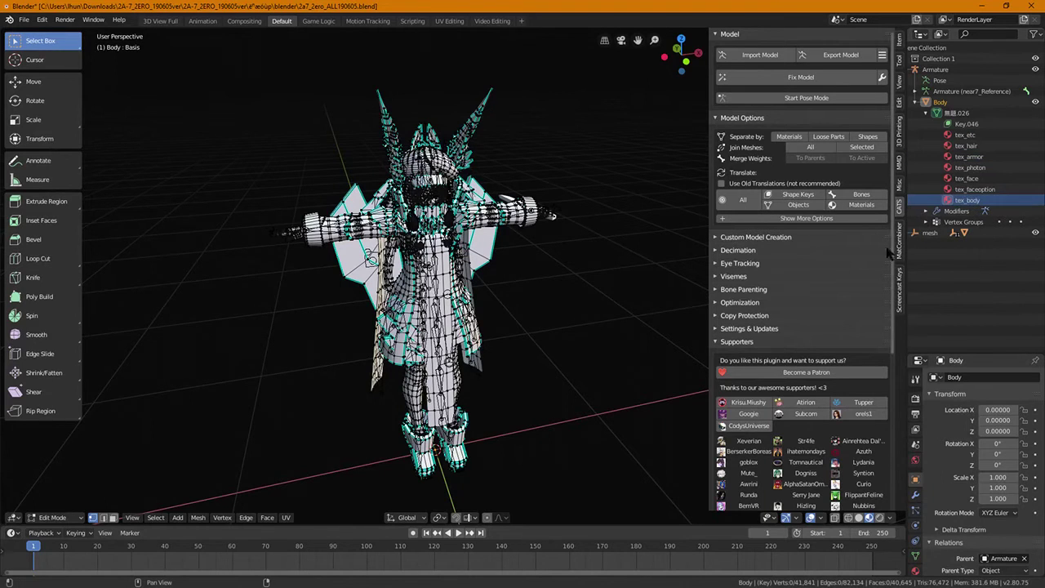
scroll(915, 565, down, 1)
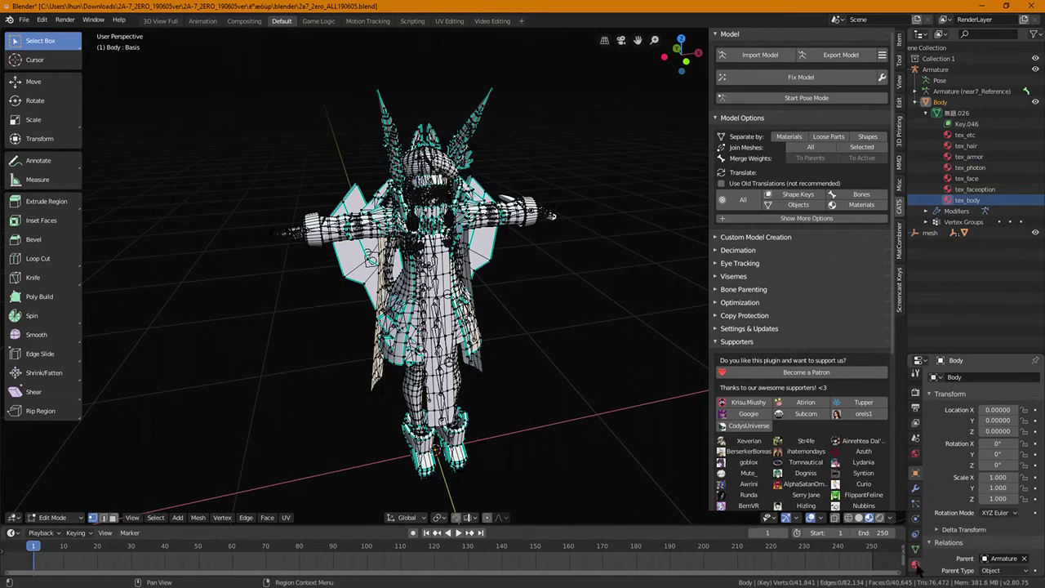
click(915, 564)
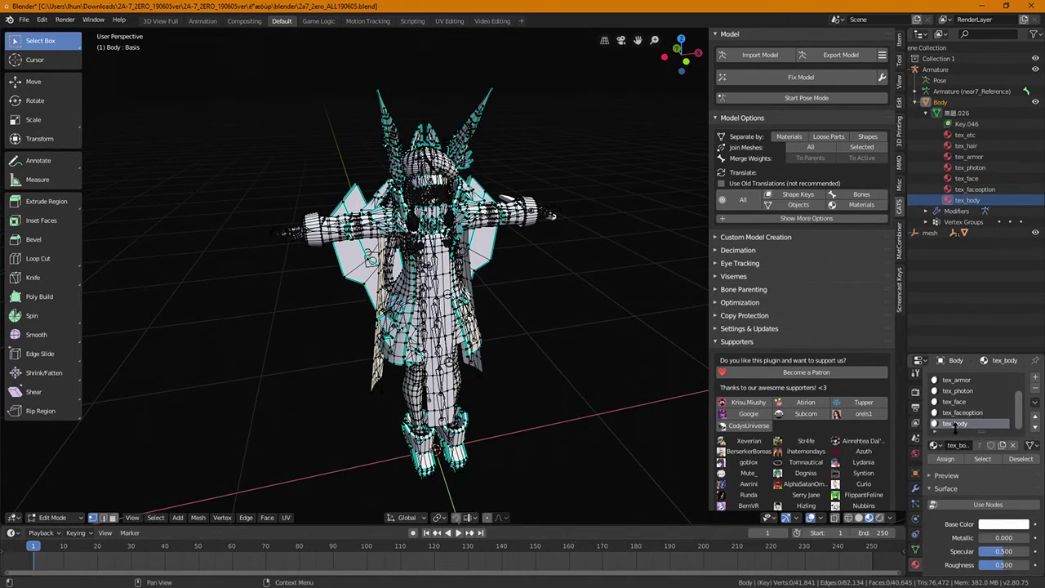
- Bring up the MMD Texture settings of tex_body and widen the properties area
scroll(971, 457, down, 15)
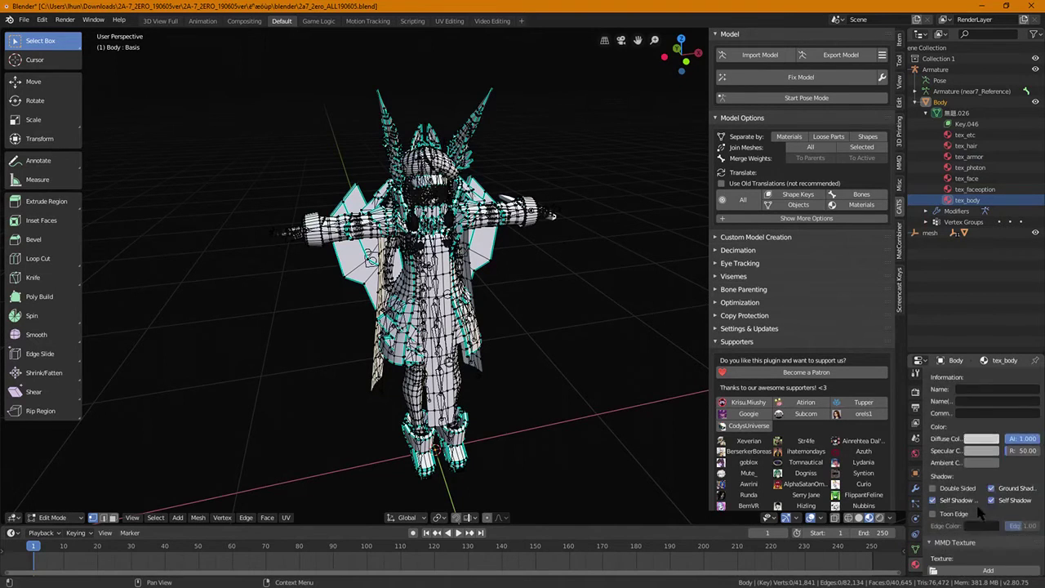
scroll(976, 498, up, 12)
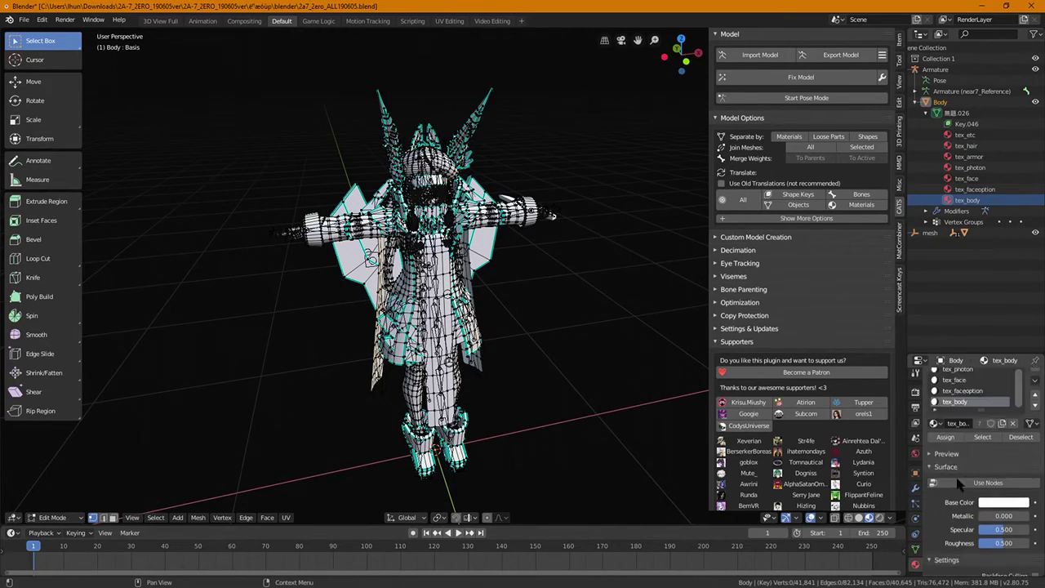
scroll(959, 483, down, 10)
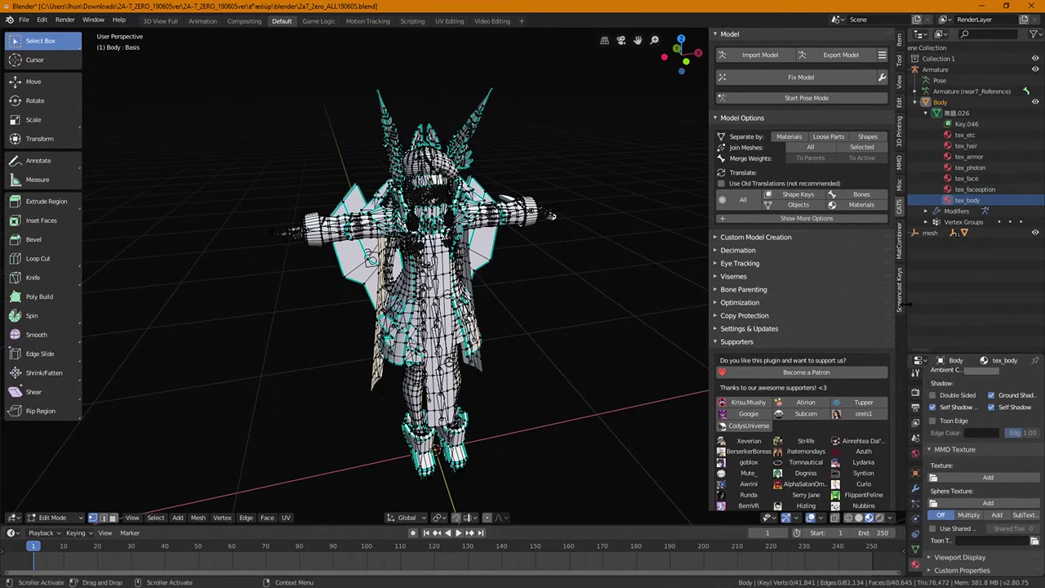
drag(901, 304, 744, 304)
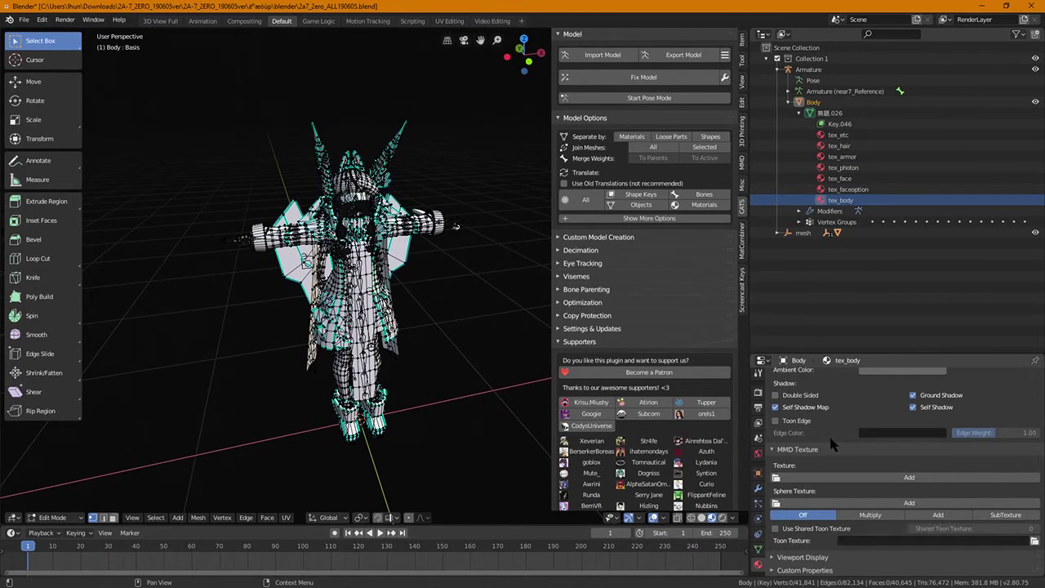
- Load body.png from the 2A-7_2ERO_190605ver folder as the MMD texture of tex_body
click(846, 478)
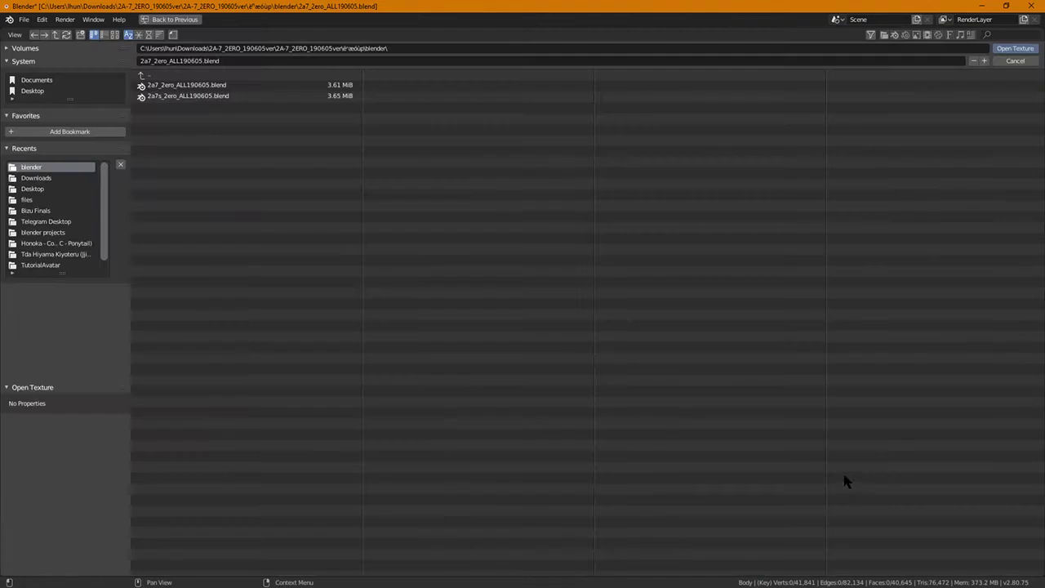
key(BackSpace)
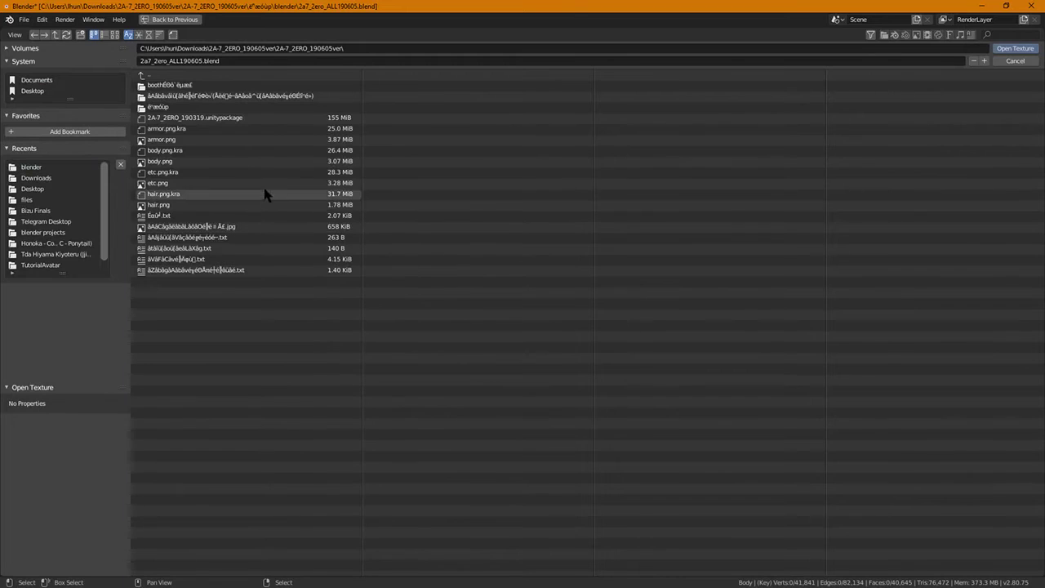
click(197, 166)
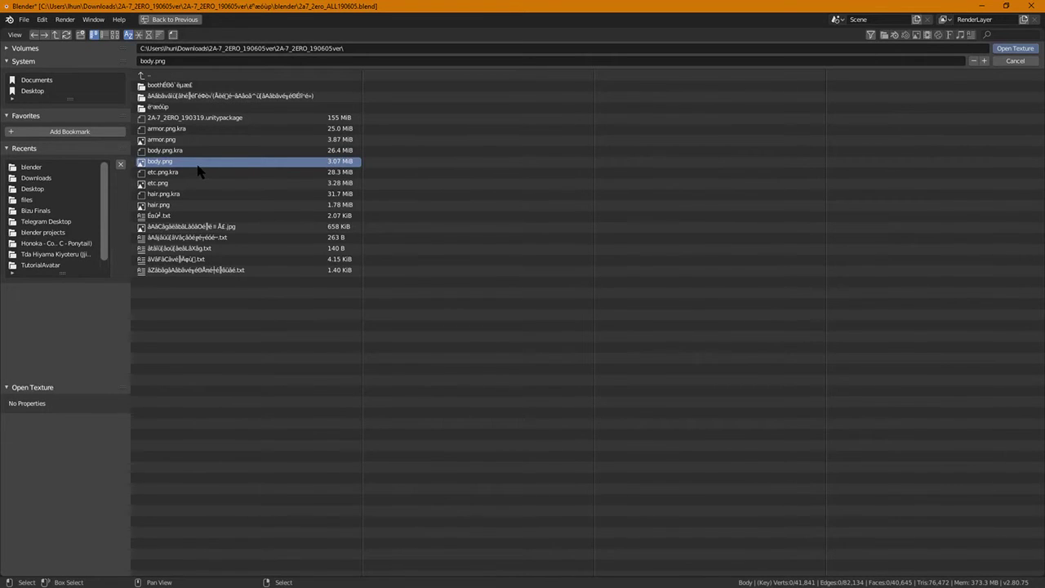
double_click(197, 165)
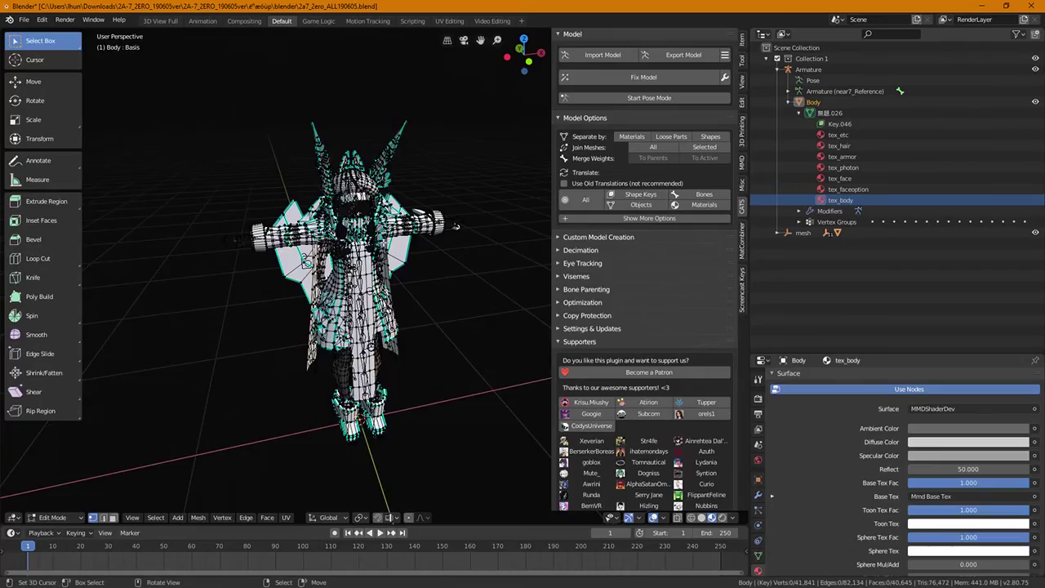
- Inspect the textured avatar from several angles and select the tex_photon material
scroll(457, 227, up, 5)
middle_drag(457, 227, 371, 204)
scroll(373, 153, down, 3)
click(843, 167)
scroll(374, 152, up, 5)
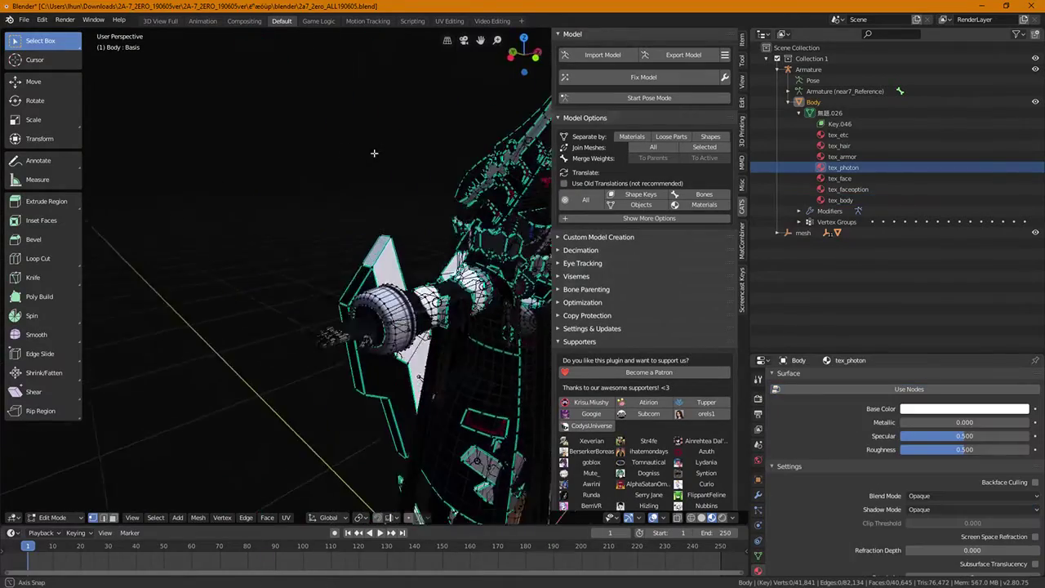
middle_drag(373, 153, 353, 150)
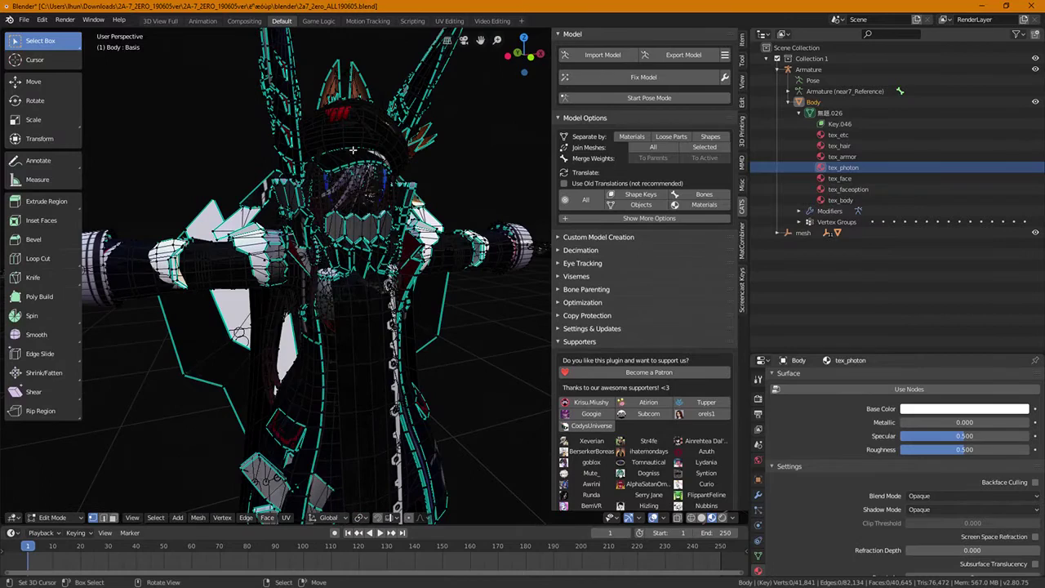
- Return the Body mesh to Object Mode and separate it by shapes with the CATS model options
click(816, 103)
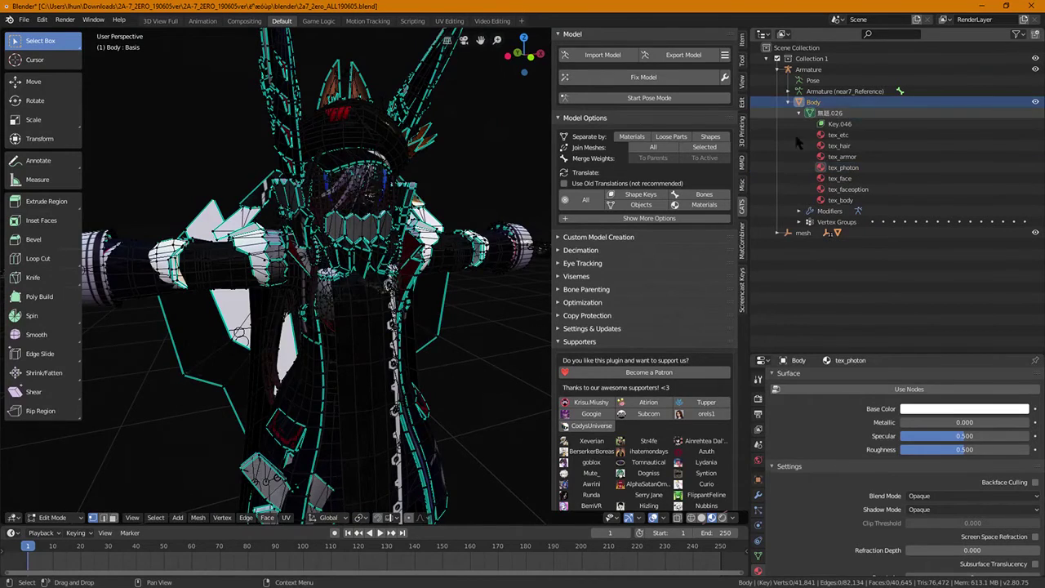
click(830, 113)
middle_drag(310, 180, 351, 186)
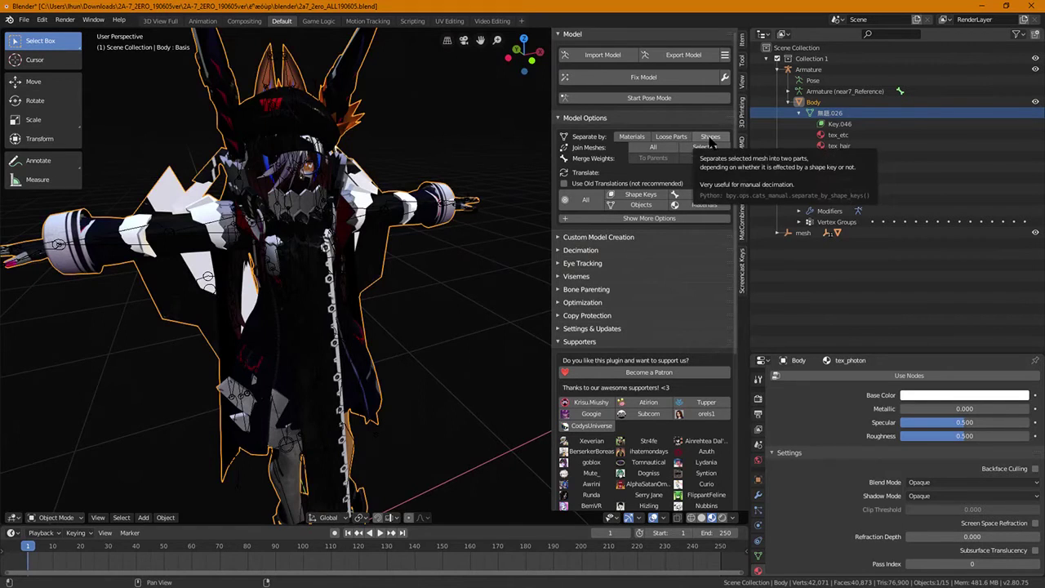
click(710, 138)
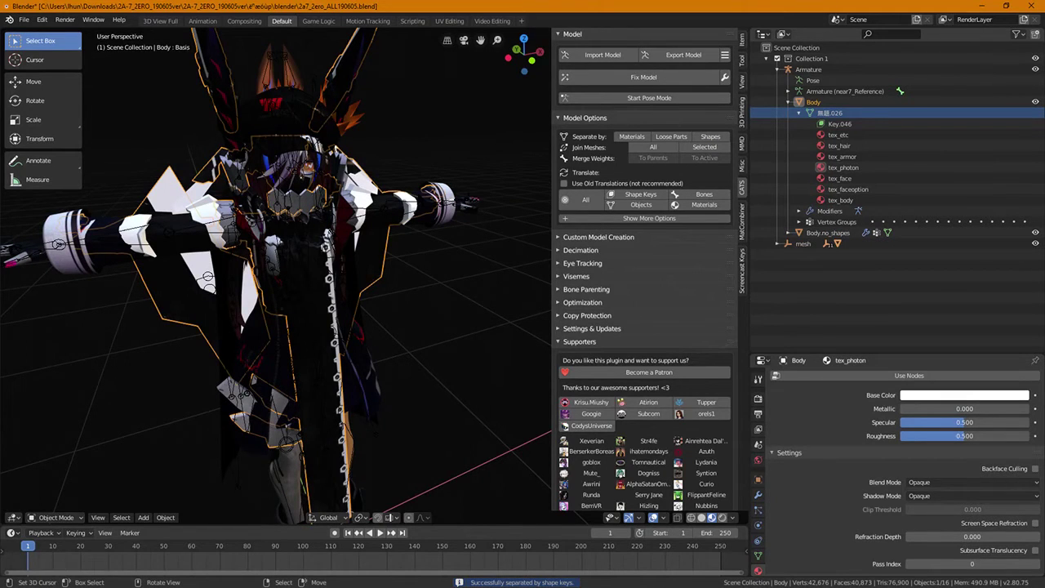
- Hide the Body mesh and examine the remaining Body.no_shapes part of the avatar
click(816, 101)
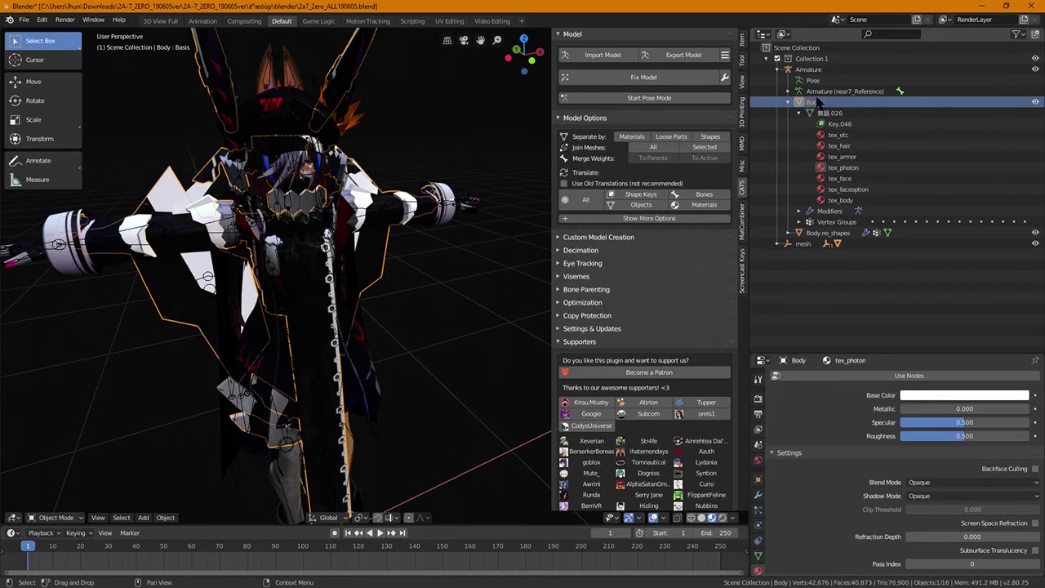
click(1035, 102)
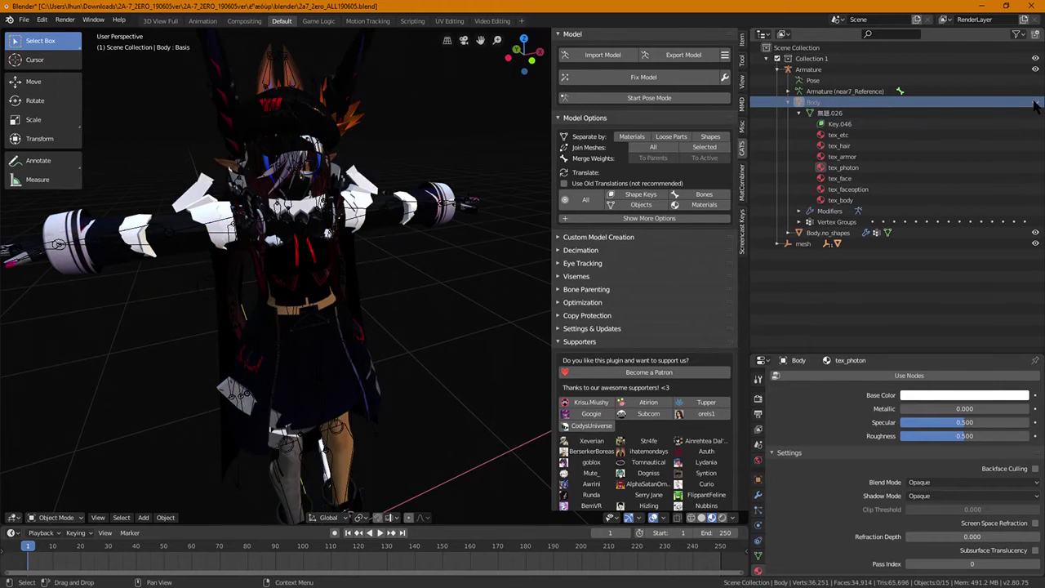
middle_drag(269, 277, 359, 270)
middle_drag(343, 423, 318, 479)
scroll(347, 254, down, 5)
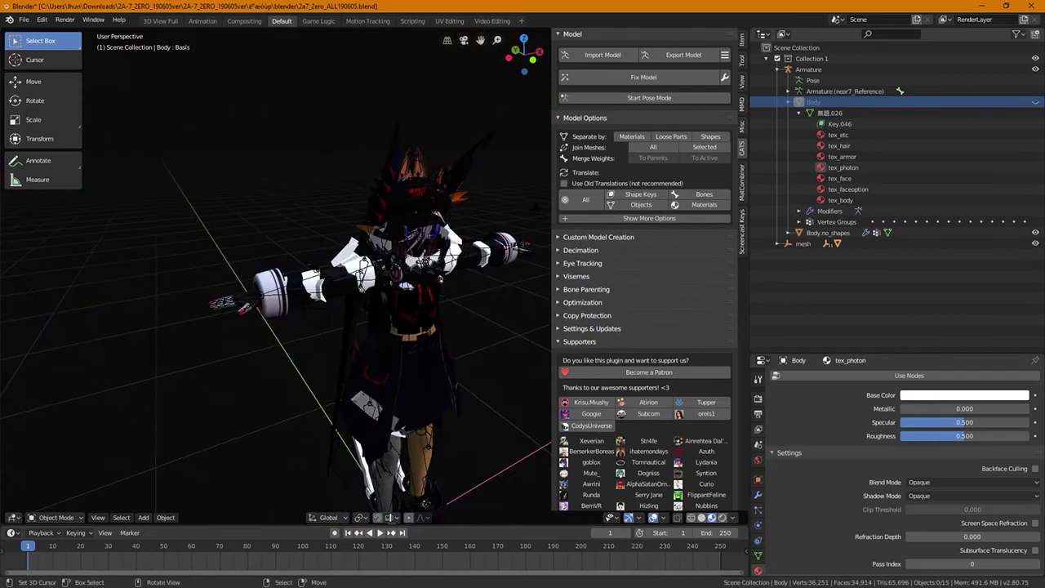
- Select the Body.no_shapes mesh and expand its entry in the scene hierarchy
click(826, 233)
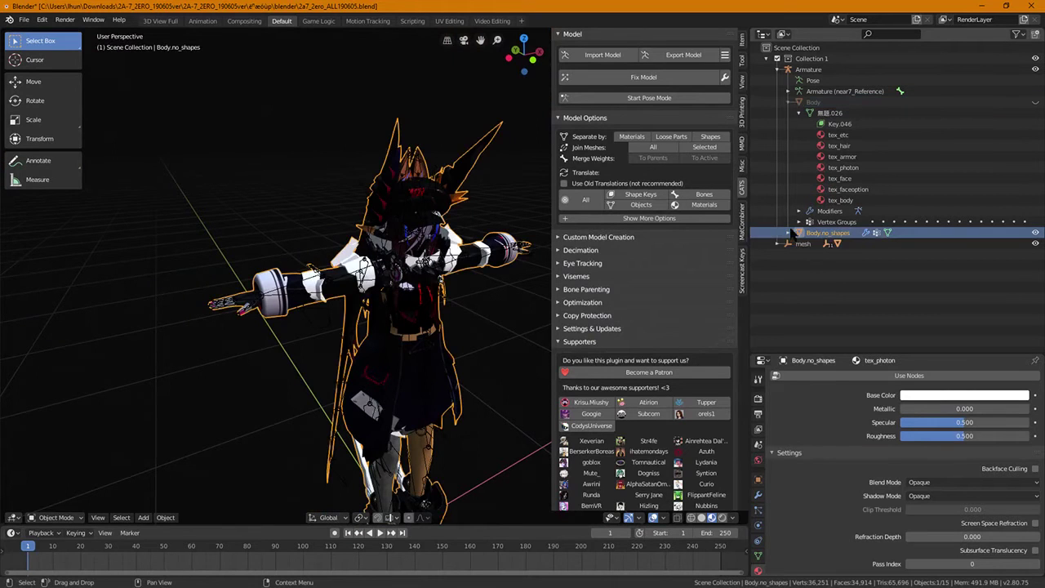
click(787, 234)
middle_drag(408, 343, 236, 359)
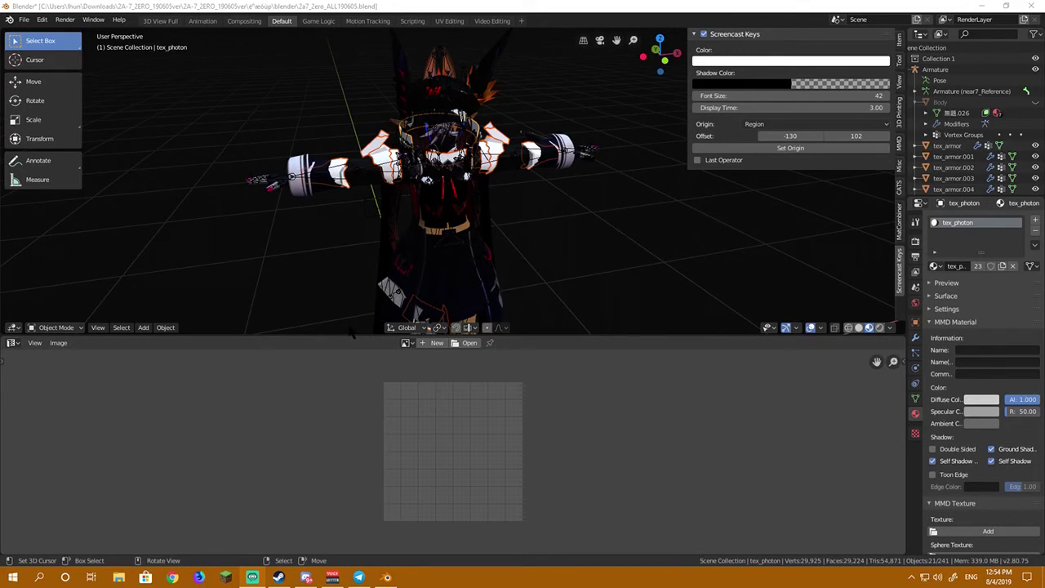
- Enlarge the 3D viewport over the image editor and inspect the avatar's separated tex_photon pieces
middle_drag(490, 245, 568, 166)
middle_drag(406, 231, 545, 206)
scroll(435, 315, up, 3)
scroll(435, 315, down, 1)
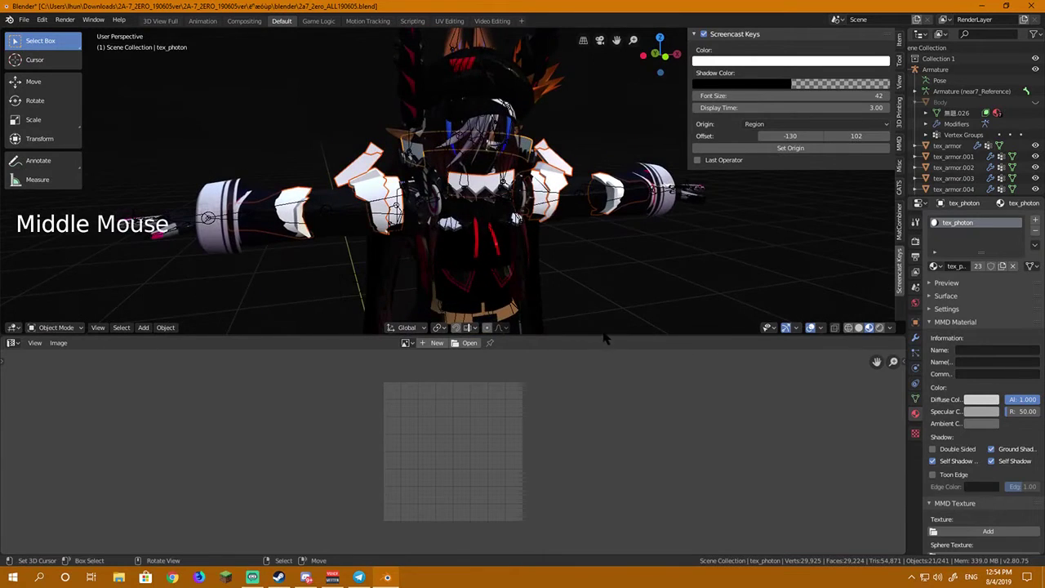
drag(608, 336, 625, 463)
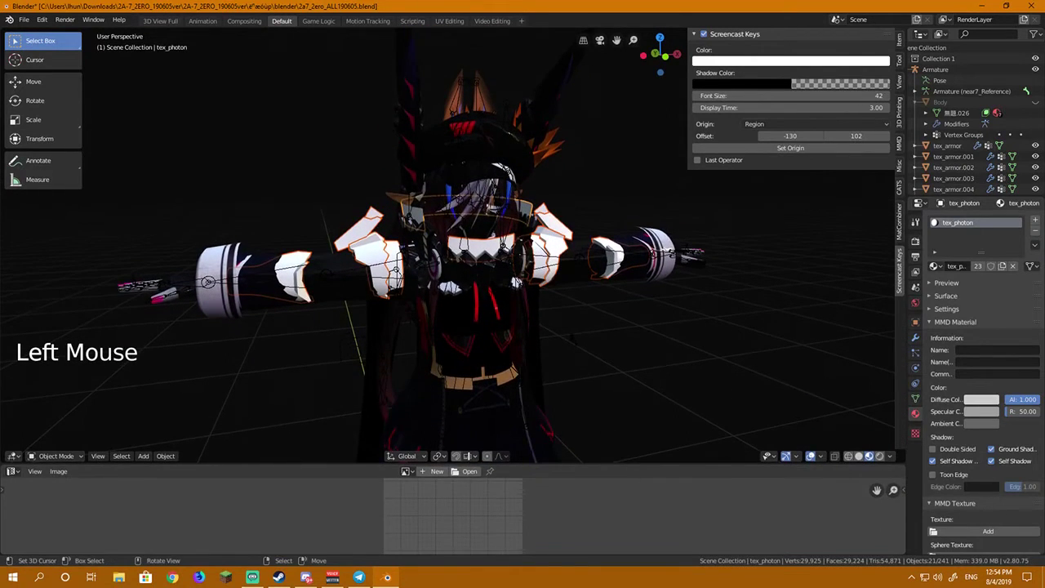
middle_drag(490, 286, 490, 261)
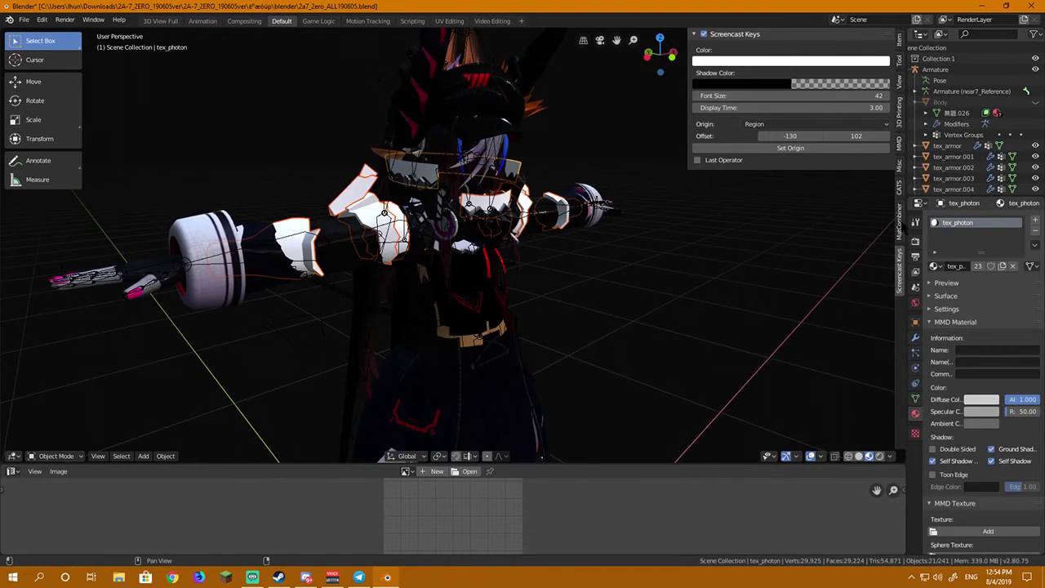
- Show the CATS options and examine the separated pieces around the skirt and legs from the front view
click(899, 187)
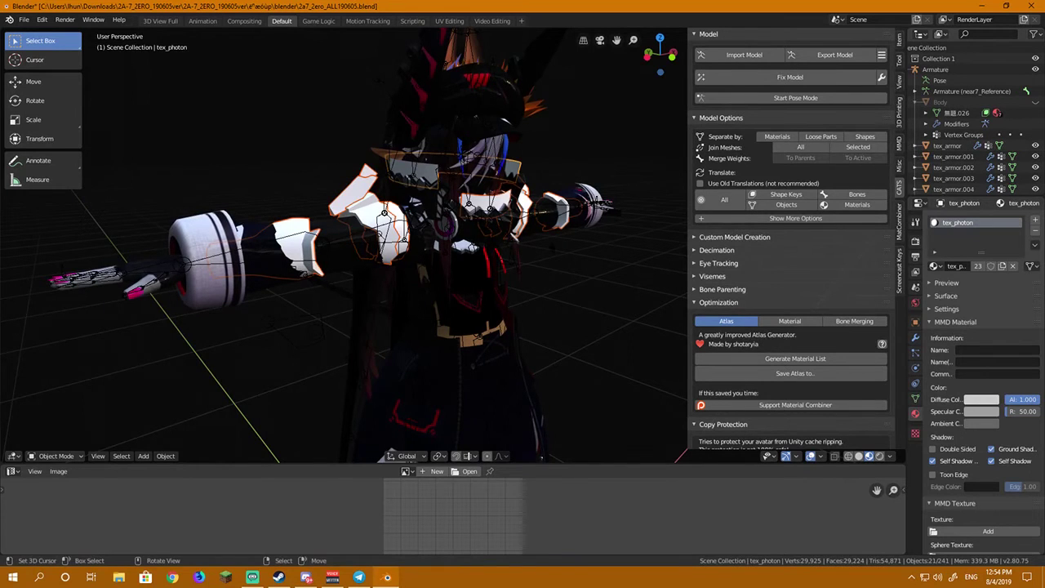
middle_drag(343, 244, 433, 245)
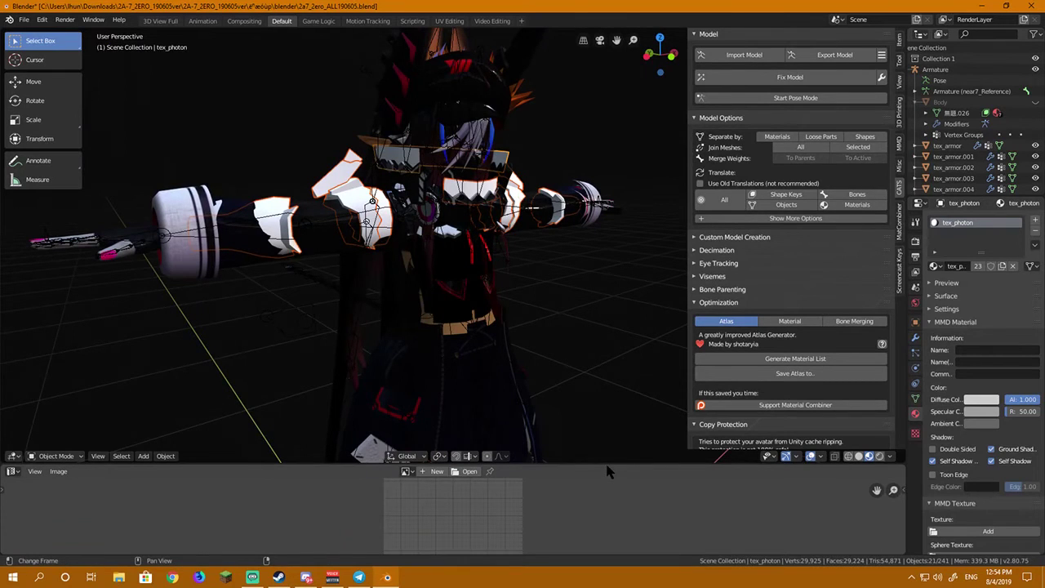
middle_drag(457, 342, 486, 330)
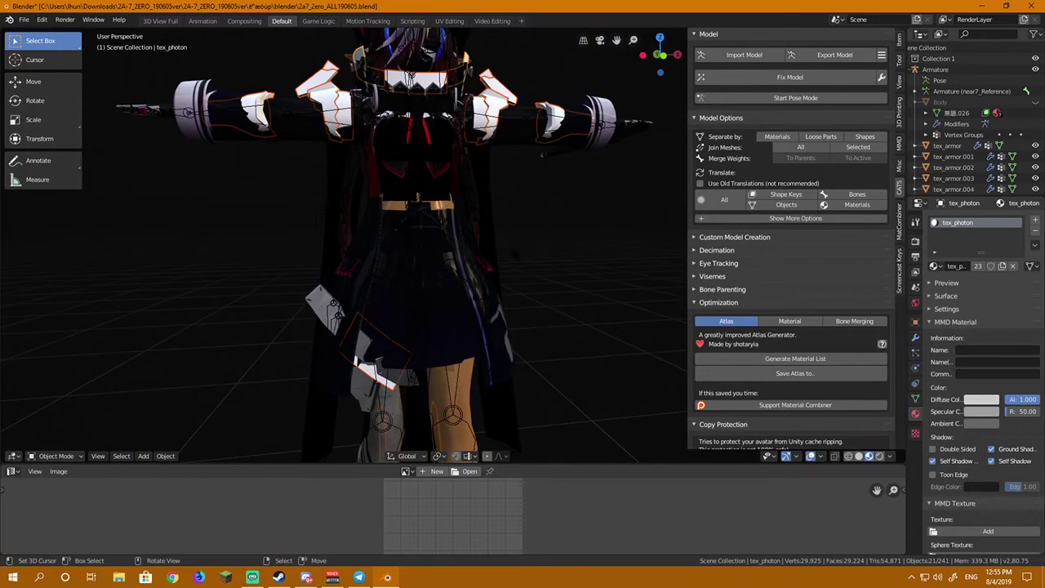
click(662, 54)
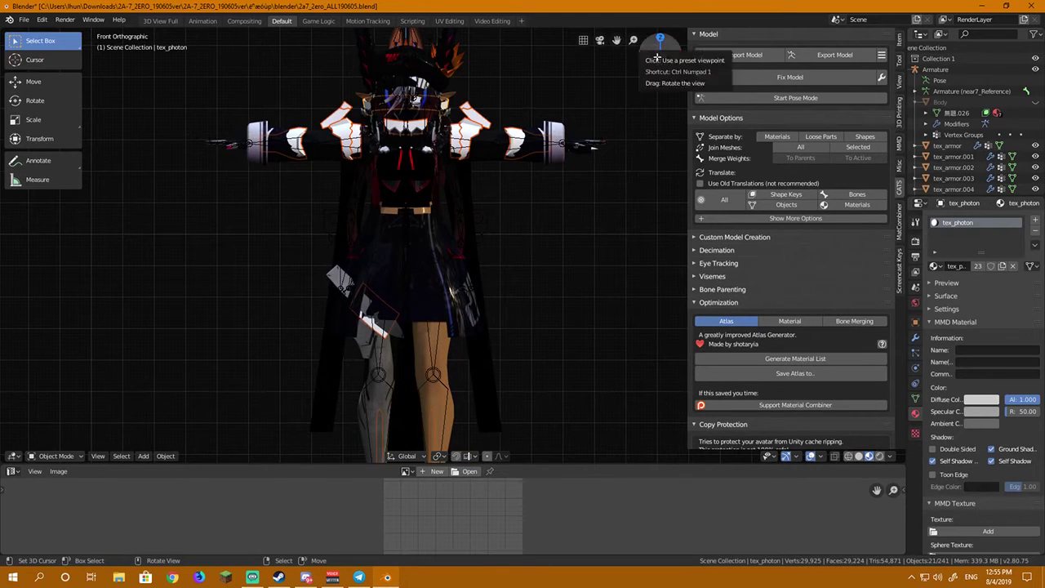
scroll(343, 245, up, 7)
shift+middle_drag(327, 342, 490, 204)
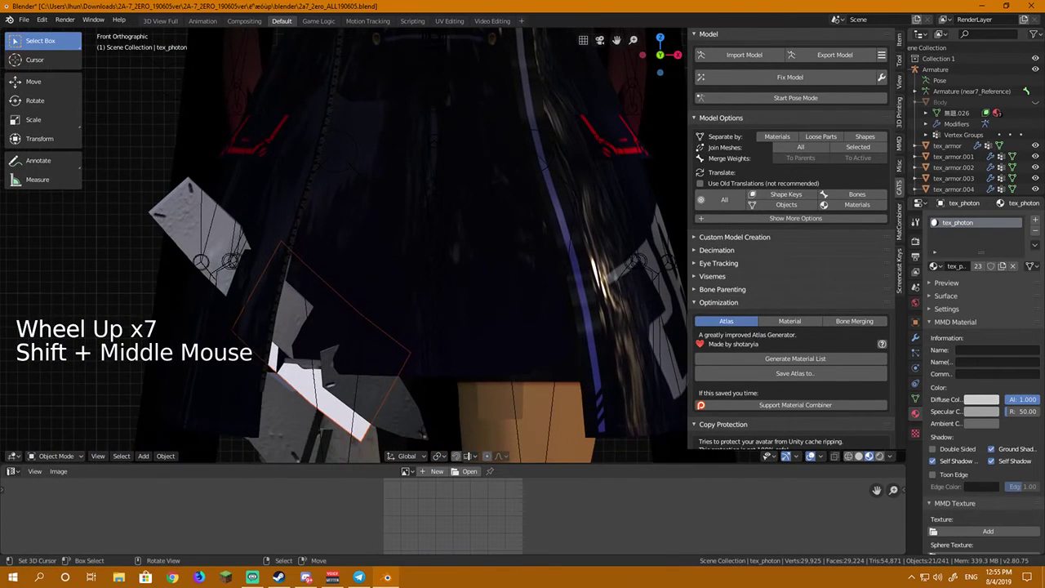
shift+middle_drag(343, 270, 315, 135)
shift+middle_drag(391, 359, 359, 311)
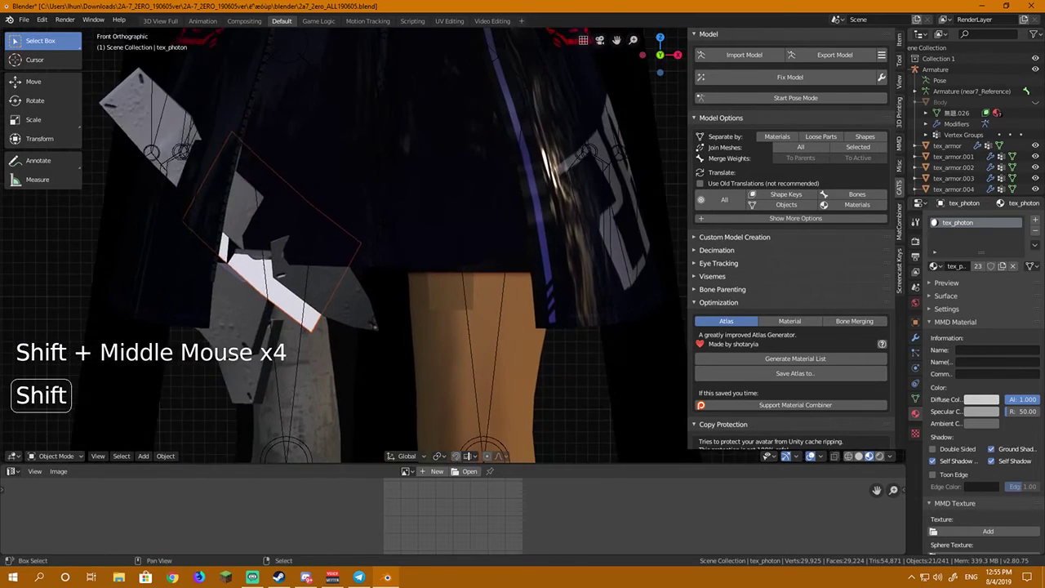
scroll(342, 245, down, 5)
shift+middle_drag(343, 245, 369, 171)
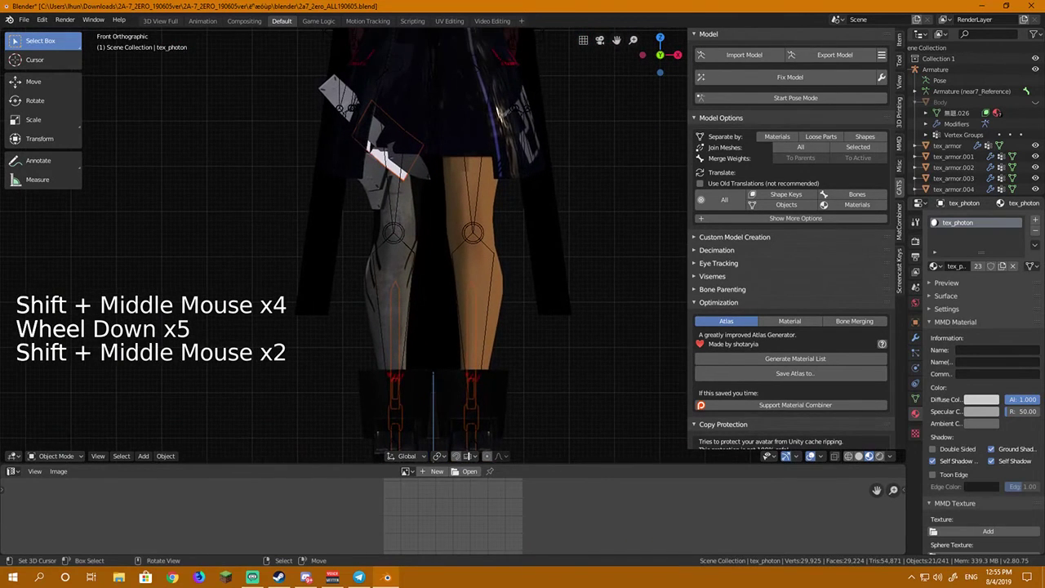
- Select the tex_body mesh at the bare leg and examine its outline from the torso down to the feet
right_click(460, 206)
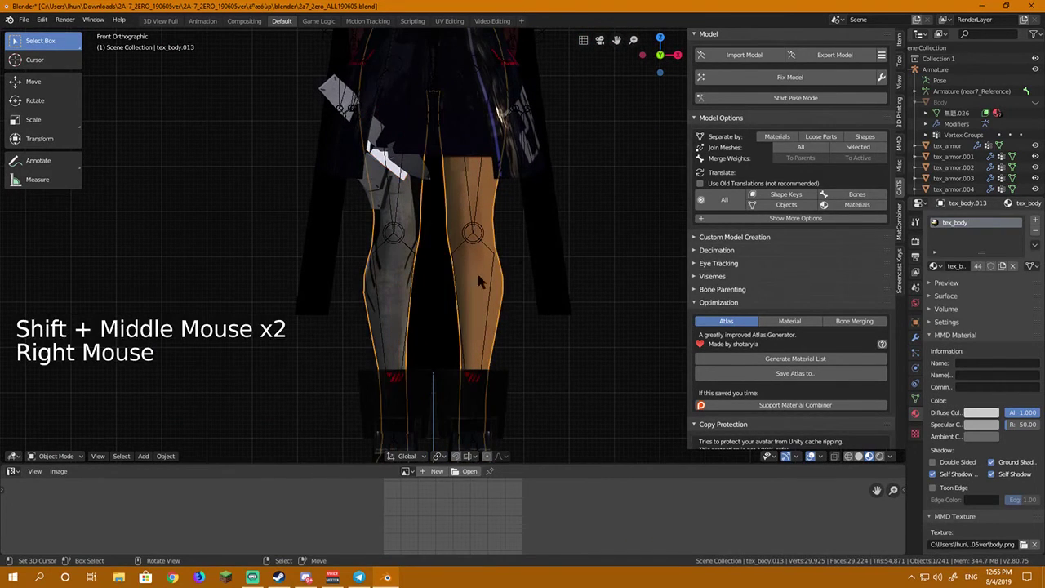
scroll(479, 280, down, 2)
shift+middle_drag(480, 245, 483, 375)
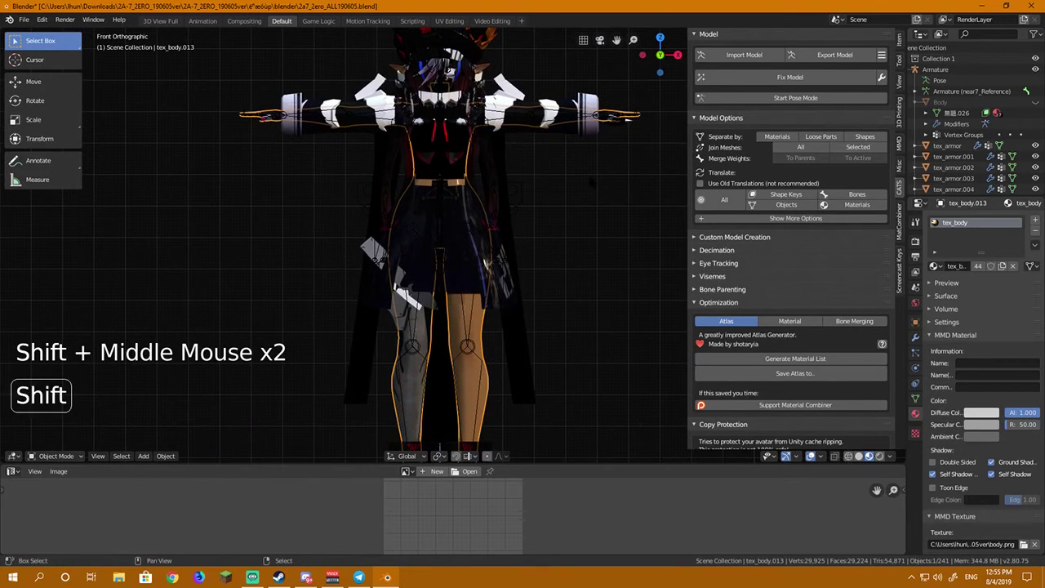
shift+middle_drag(483, 376, 501, 447)
scroll(506, 216, up, 4)
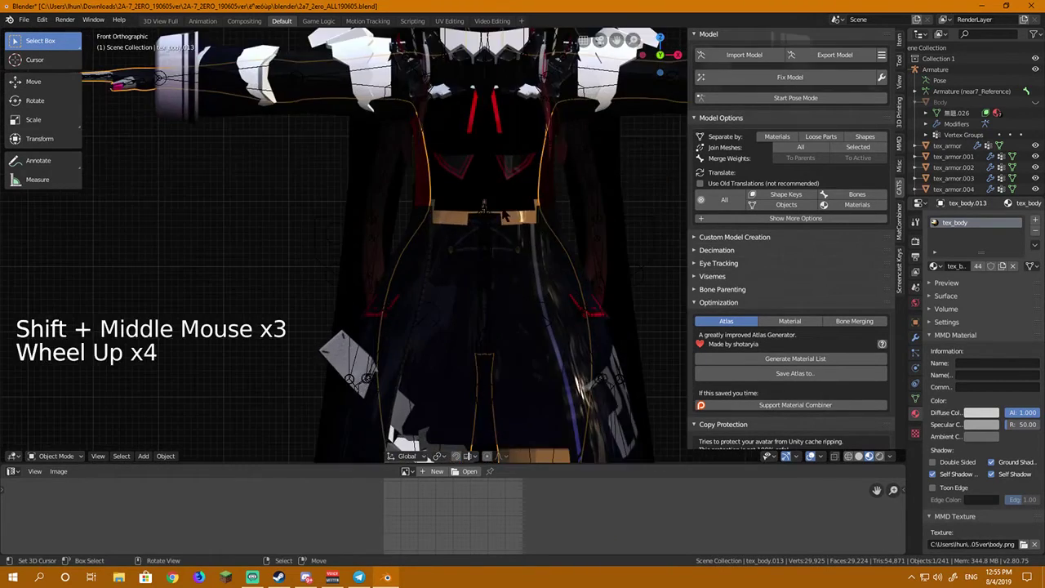
shift+middle_drag(489, 367, 490, 245)
scroll(489, 245, down, 3)
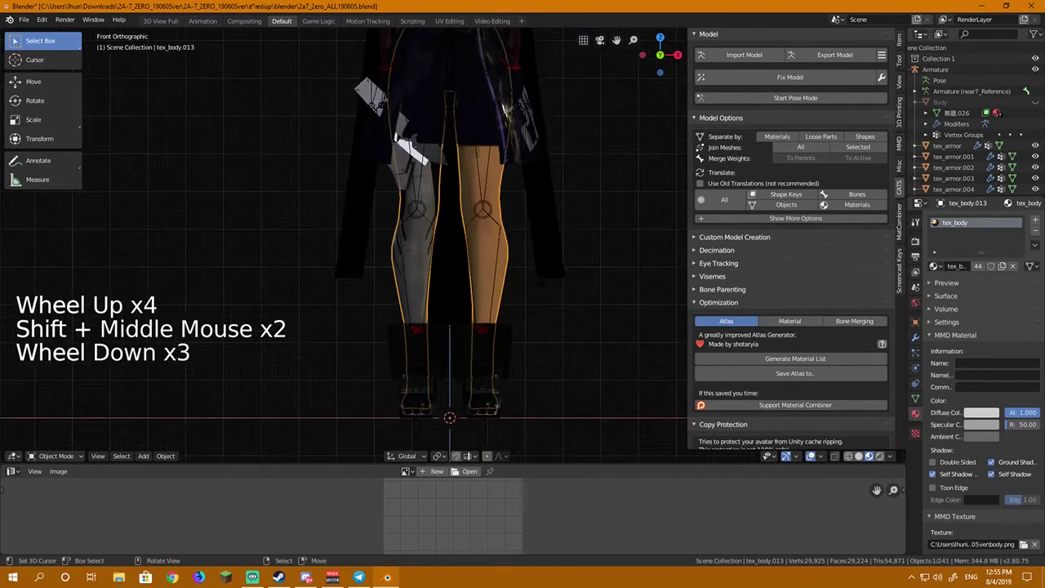
mouse_move(490, 367)
shift+middle_down()
mouse_move(490, 245)
mouse_move(489, 368)
shift+middle_up()
shift+middle_drag(490, 245, 539, 188)
- Select the beret and move it off the avatar's head to the empty space beside the avatar
right_click(551, 133)
scroll(522, 204, down, 3)
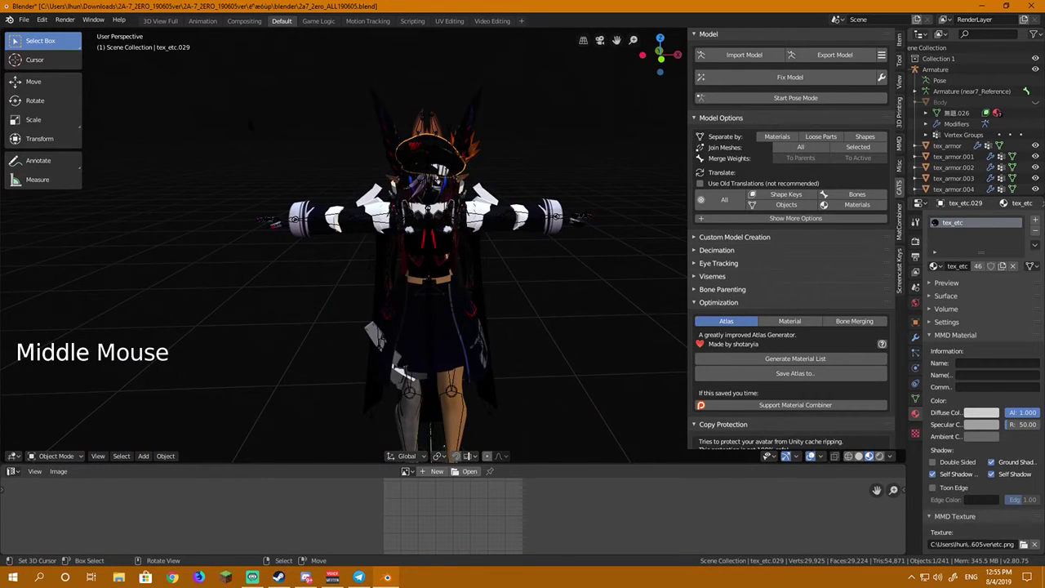
click(48, 84)
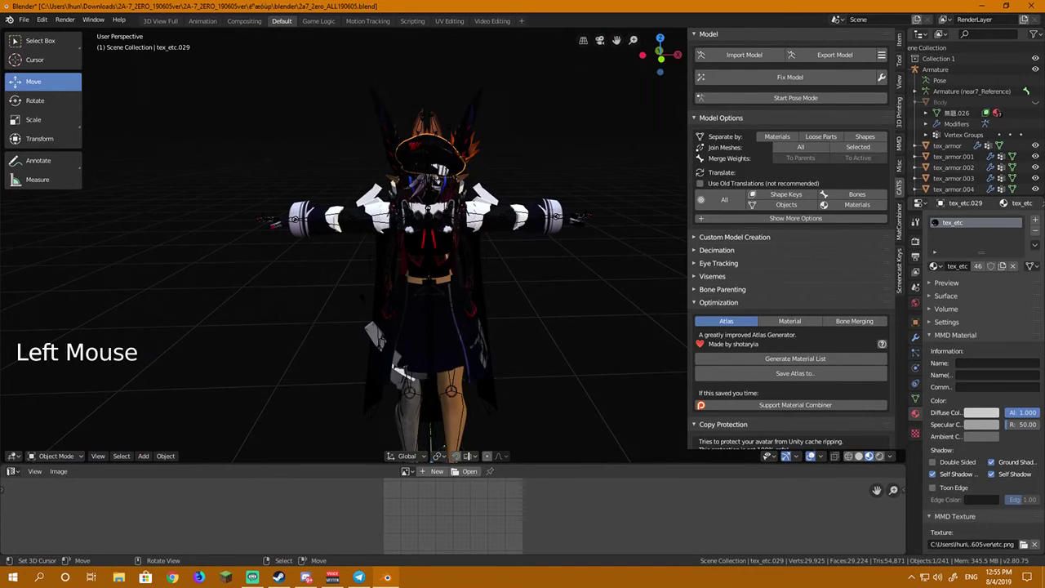
scroll(416, 261, down, 2)
drag(441, 175, 563, 184)
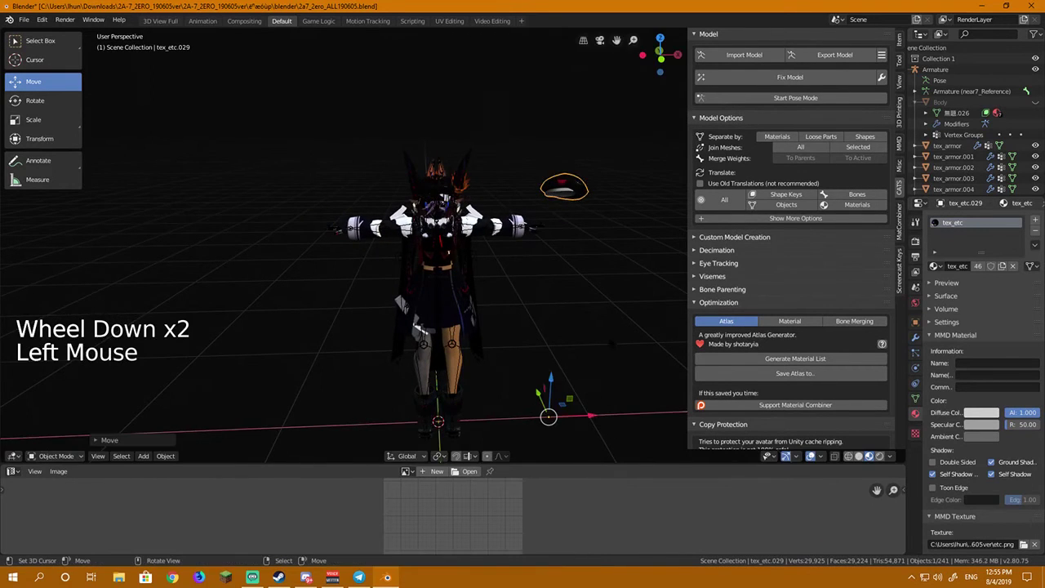
- Put the beret in Edit Mode and select all of its geometry
scroll(563, 184, up, 5)
shift+middle_drag(644, 176, 302, 263)
scroll(425, 214, up, 2)
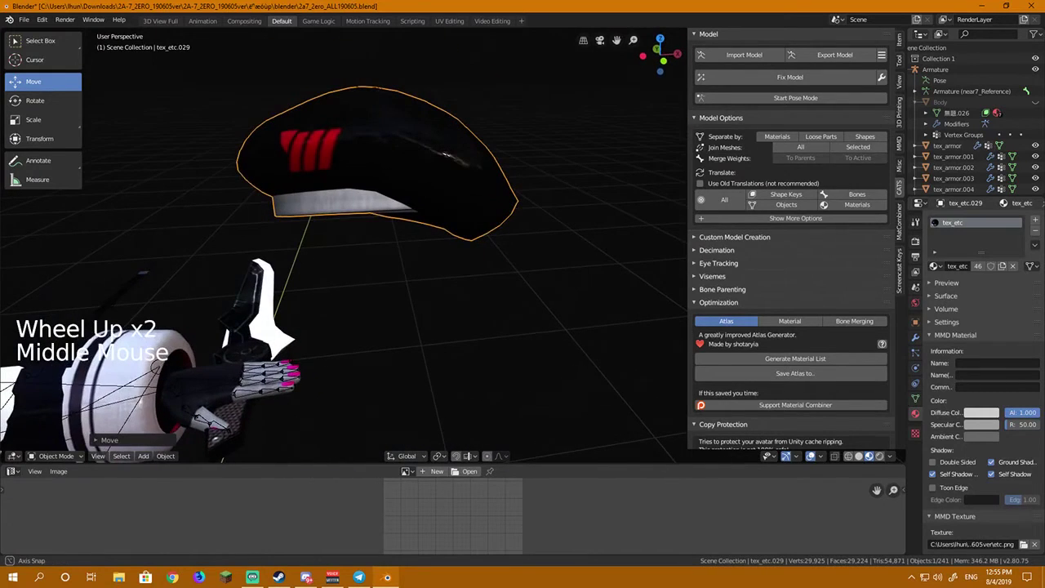
scroll(342, 245, down, 2)
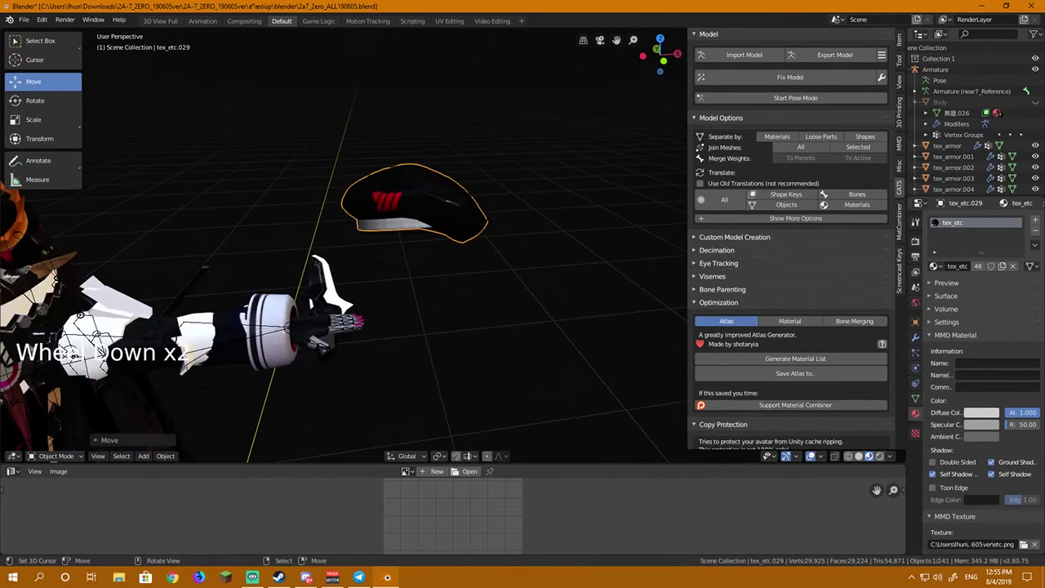
middle_drag(342, 245, 311, 253)
key(Tab)
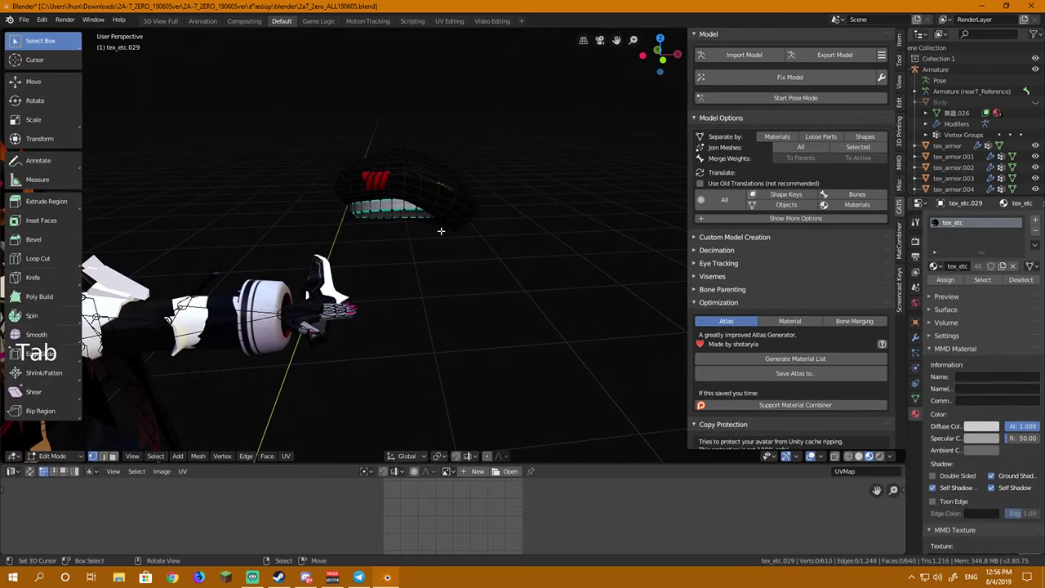
key(a)
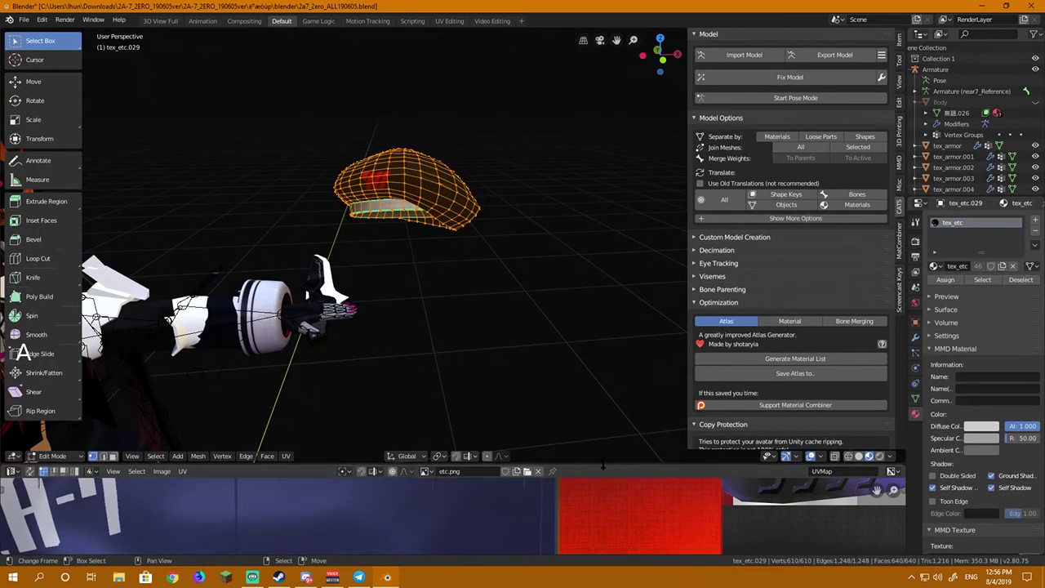
- Enlarge the UV editor and examine the etc.png texture used by the beret
drag(596, 465, 597, 145)
scroll(362, 345, down, 4)
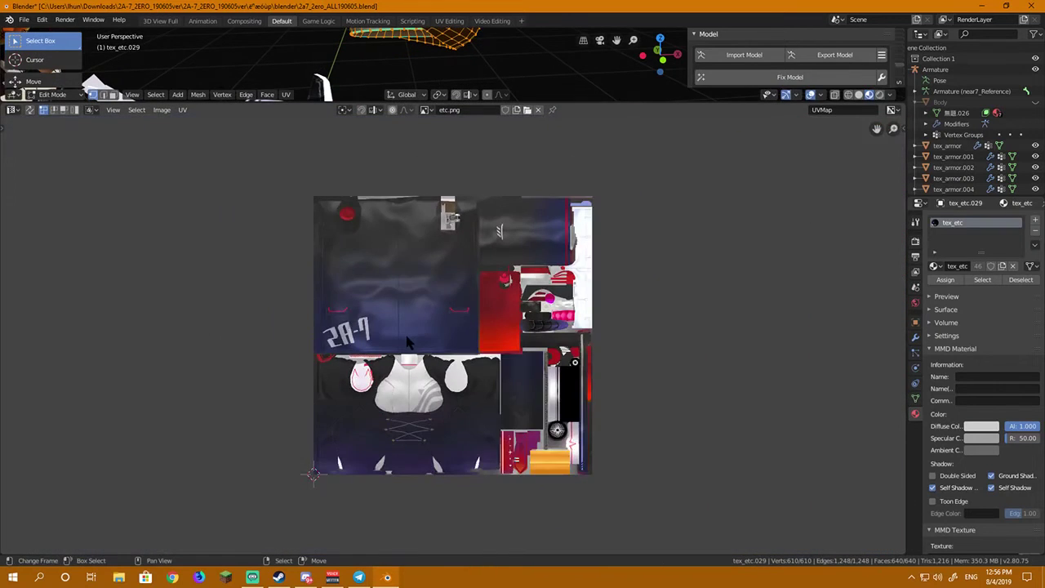
scroll(408, 343, up, 2)
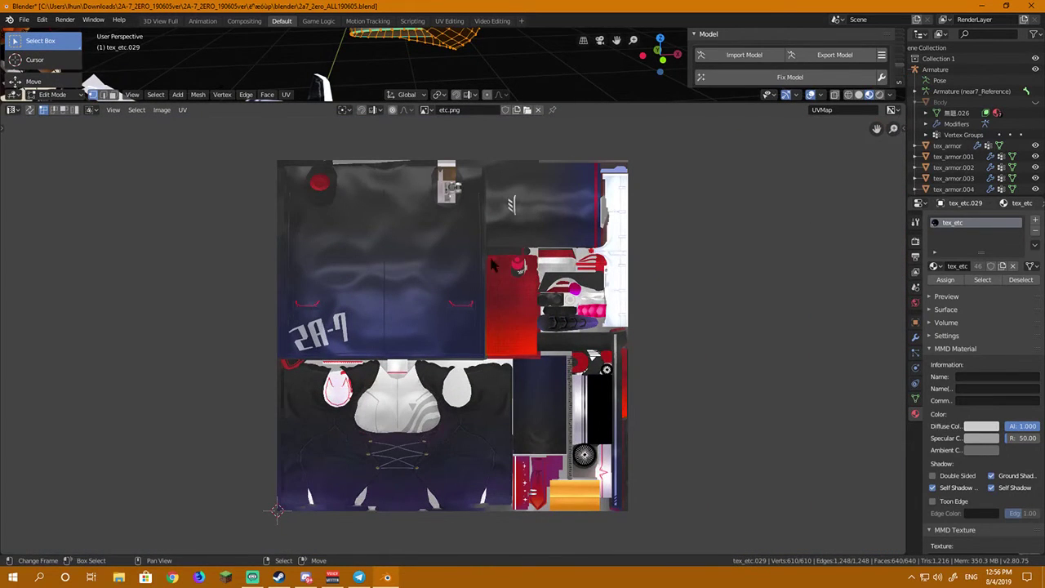
scroll(538, 302, up, 2)
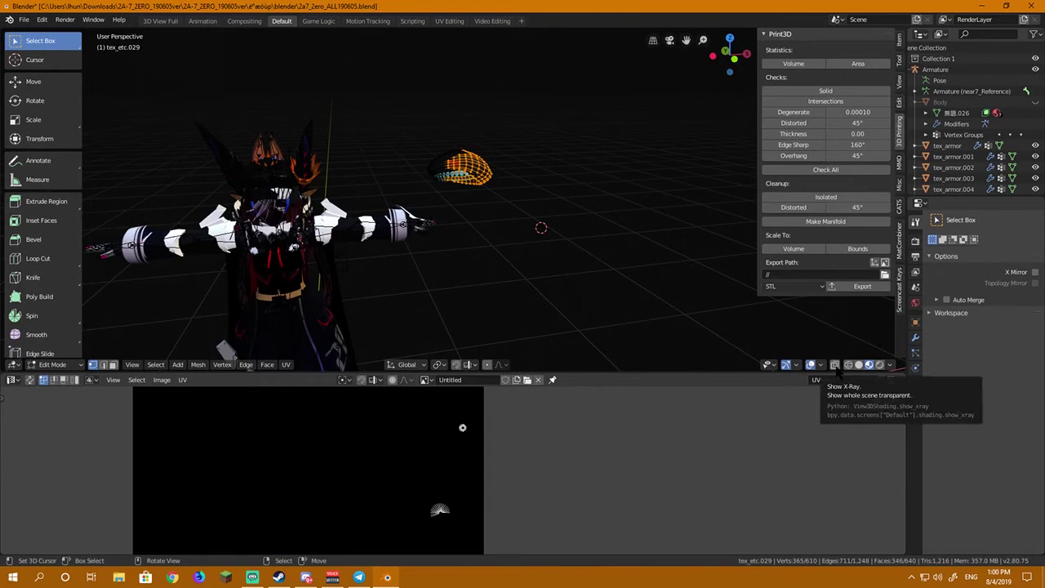
- Turn on X-Ray, clear the selection and box-select the front part of the beret with the red stripes
click(835, 365)
middle_drag(502, 220, 643, 203)
key(a)
scroll(555, 179, up, 4)
scroll(523, 261, up, 2)
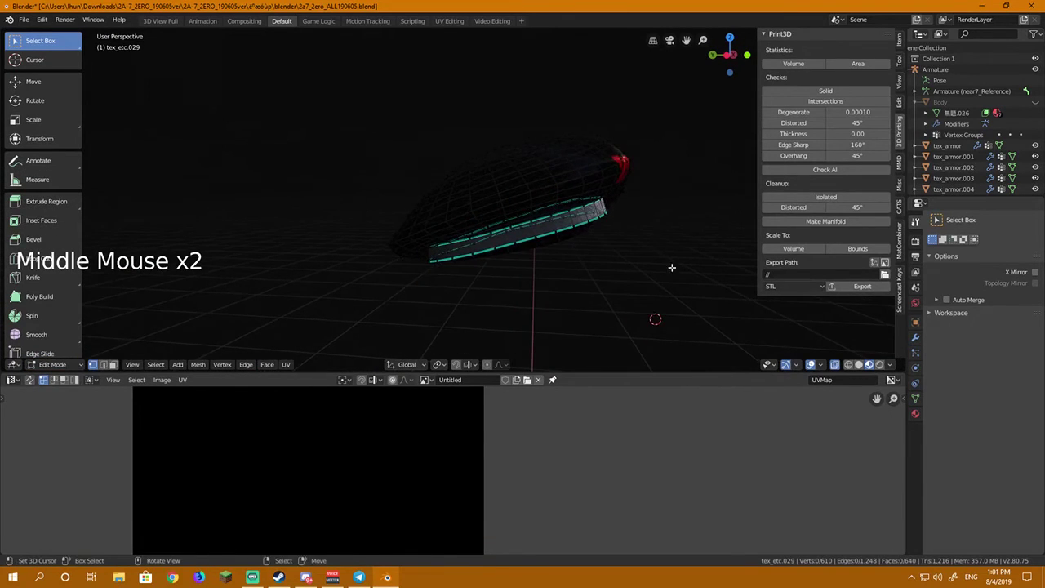
key(b)
drag(663, 261, 593, 96)
middle_drag(653, 187, 564, 229)
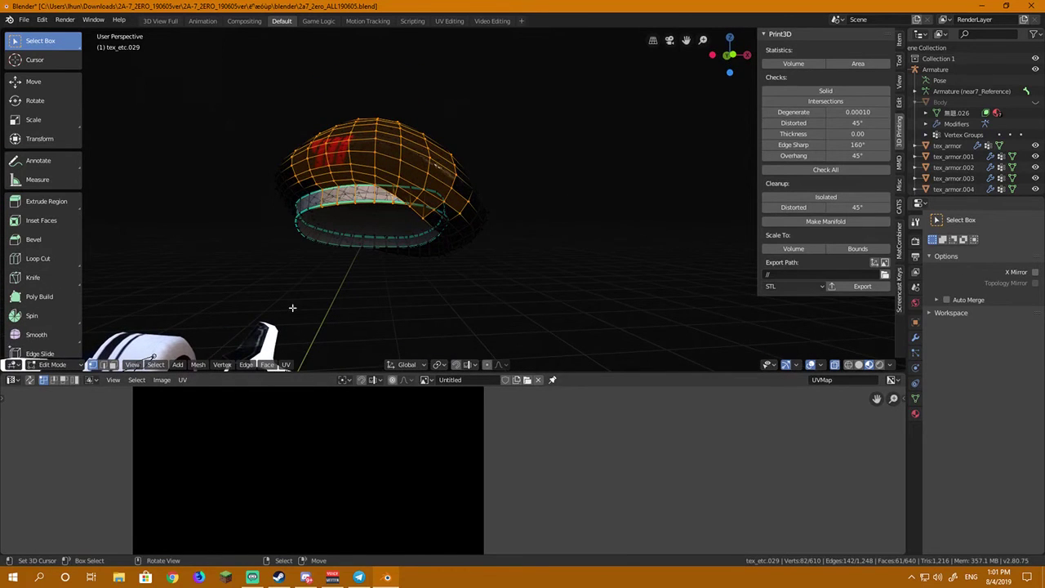
- Switch to face selection and circle-deselect the faces on the beret's white band and lower edge
key(c)
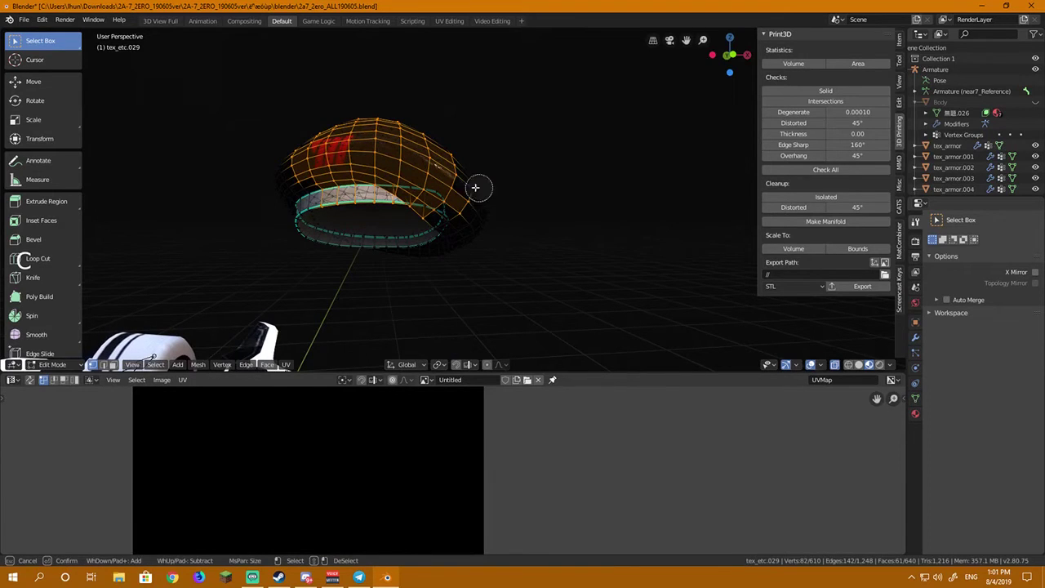
key(Escape)
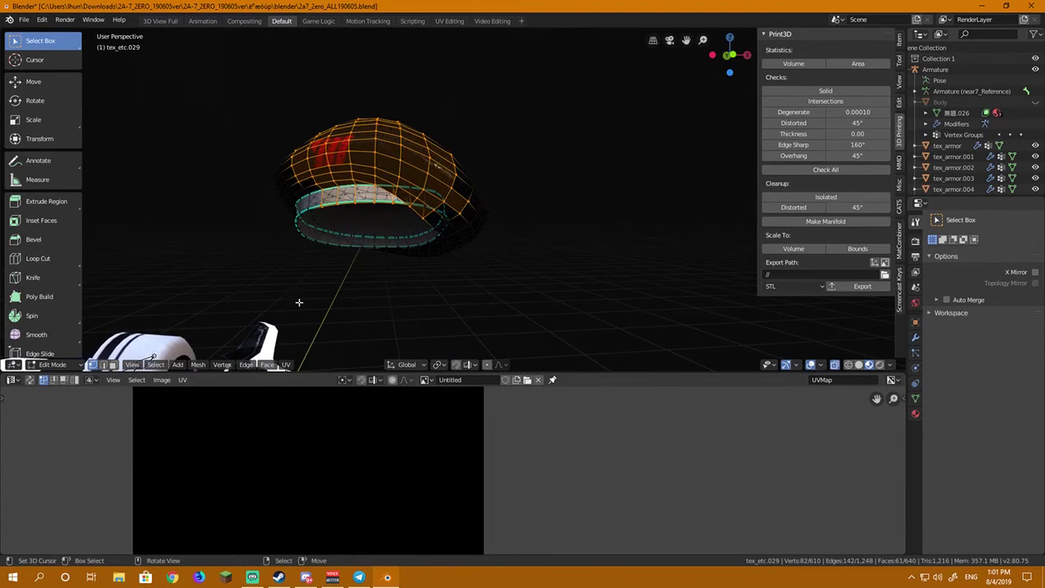
click(112, 364)
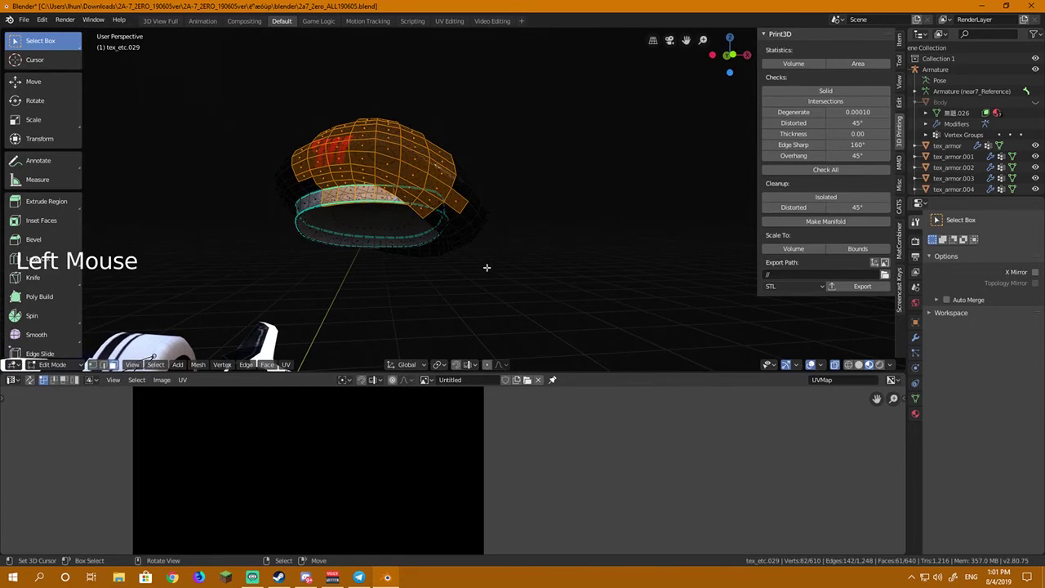
key(c)
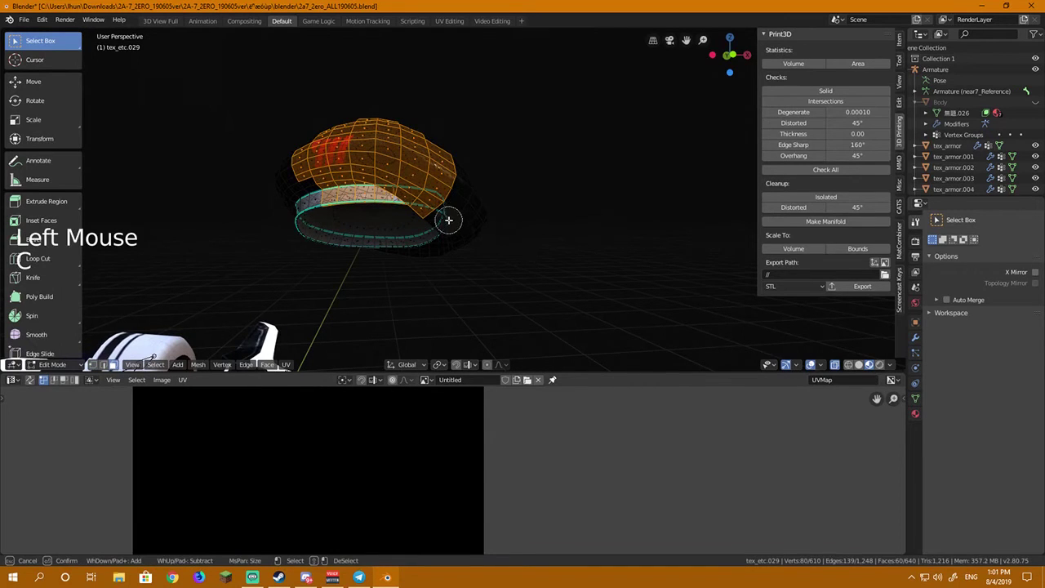
mouse_move(433, 220)
middle_down()
mouse_move(400, 206)
mouse_move(325, 204)
middle_up()
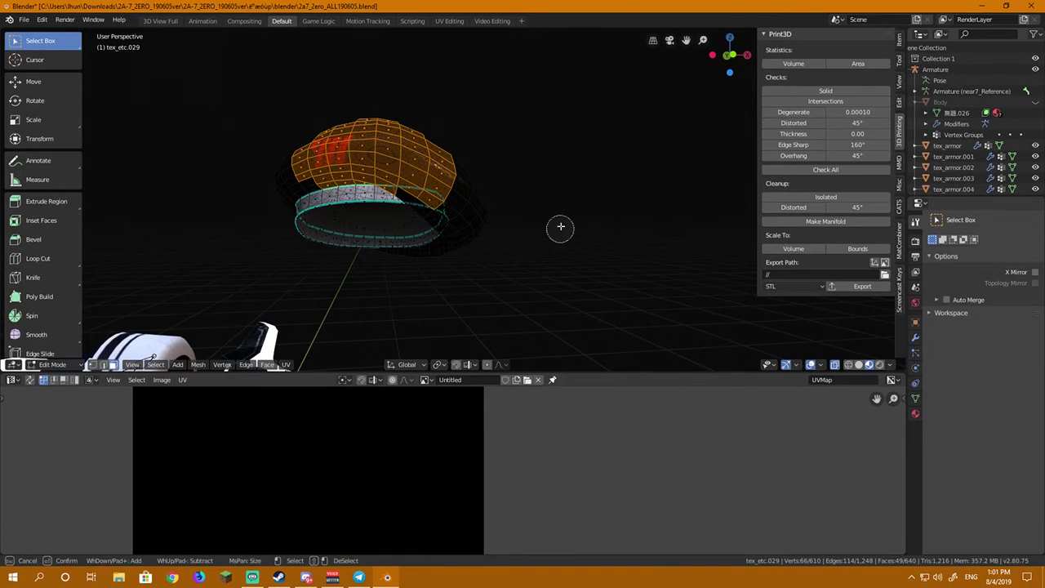
- Circle-deselect the beret's topmost faces so the selection narrows to the front strip around the red stripes
mouse_move(557, 189)
middle_down()
mouse_move(569, 180)
mouse_move(618, 201)
mouse_move(541, 201)
mouse_move(560, 196)
middle_up()
key(c)
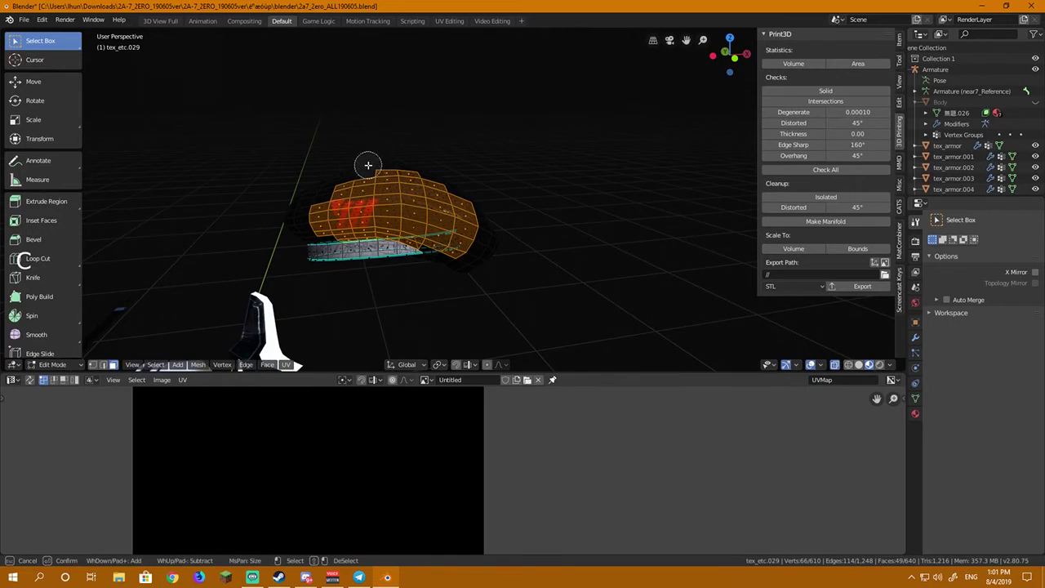
mouse_move(370, 163)
middle_down()
mouse_move(458, 185)
mouse_move(405, 167)
mouse_move(330, 175)
mouse_move(450, 177)
mouse_move(431, 179)
mouse_move(466, 194)
mouse_move(386, 171)
mouse_move(348, 177)
middle_up()
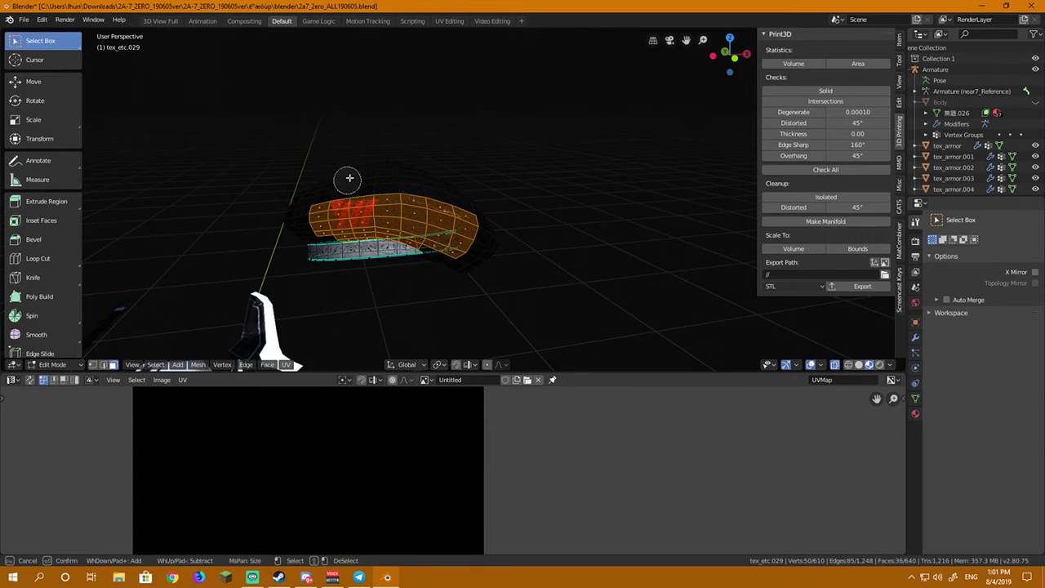
right_click(546, 253)
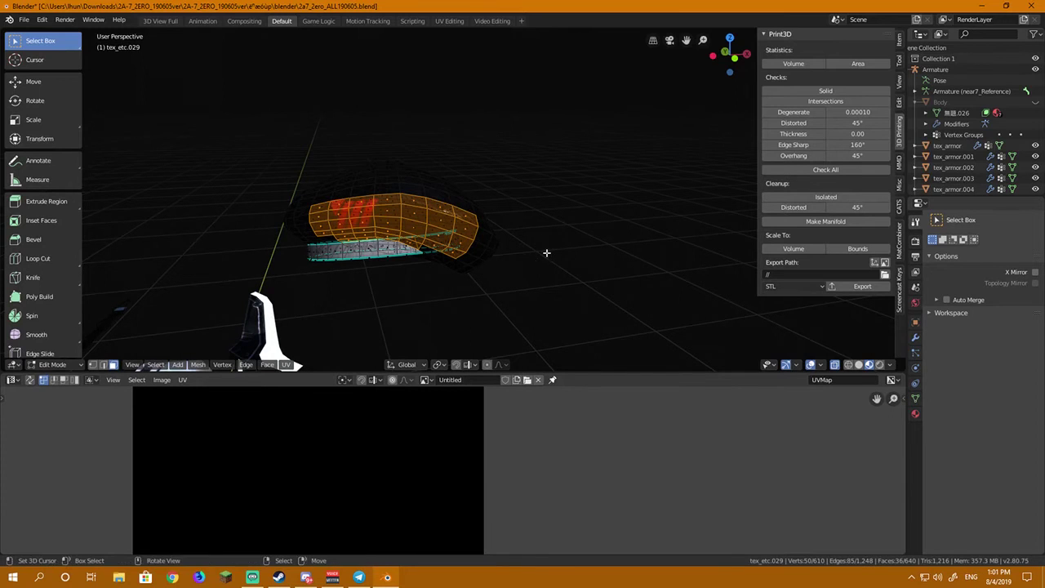
- From the front orthographic view, circle-deselect the beret's front faces farthest from the red stripes
click(733, 57)
scroll(413, 146, up, 3)
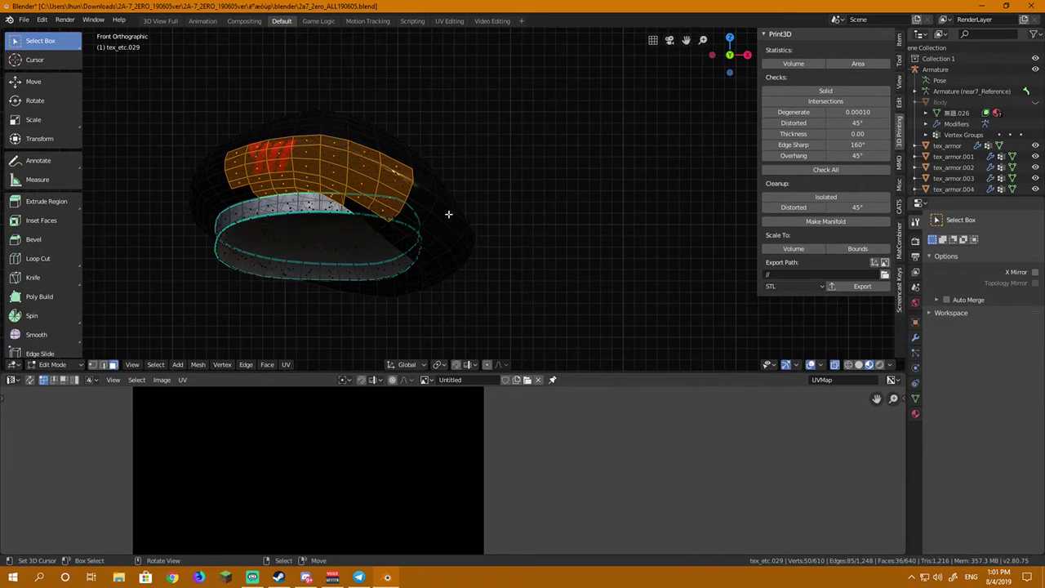
key(c)
mouse_move(391, 221)
middle_down()
mouse_move(404, 167)
mouse_move(390, 219)
mouse_move(378, 158)
mouse_move(366, 196)
mouse_move(371, 140)
middle_up()
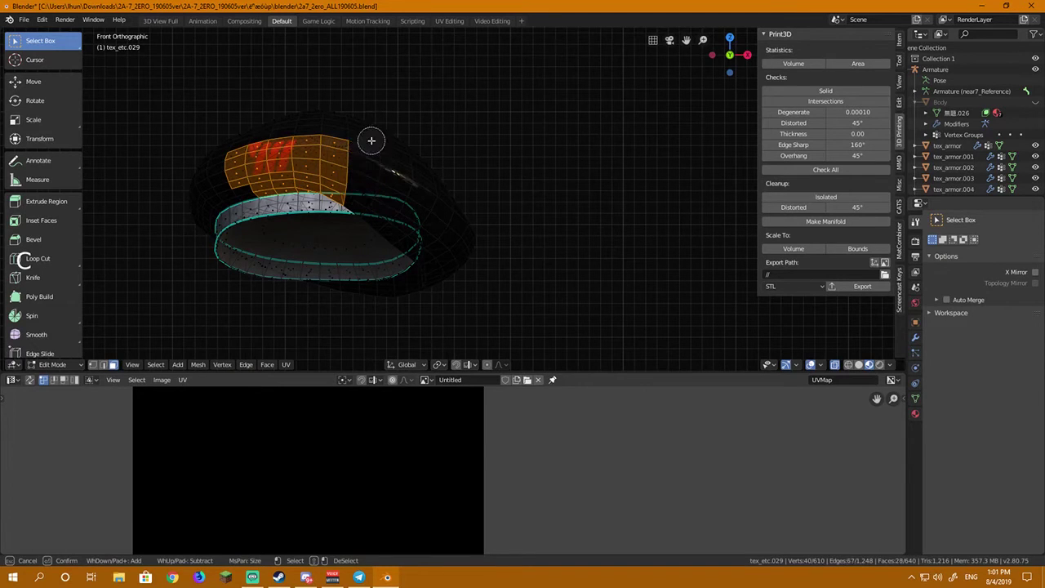
right_click(553, 258)
- Unwrap the selected faces with Project From View, enlarge the UV editor and move the new UV island lower on the image
key(u)
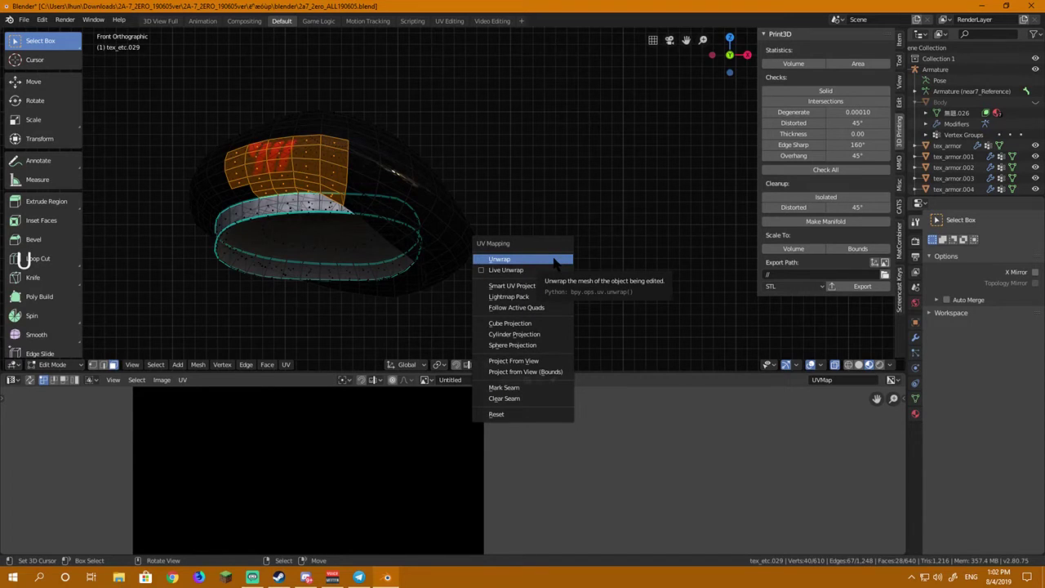
click(551, 361)
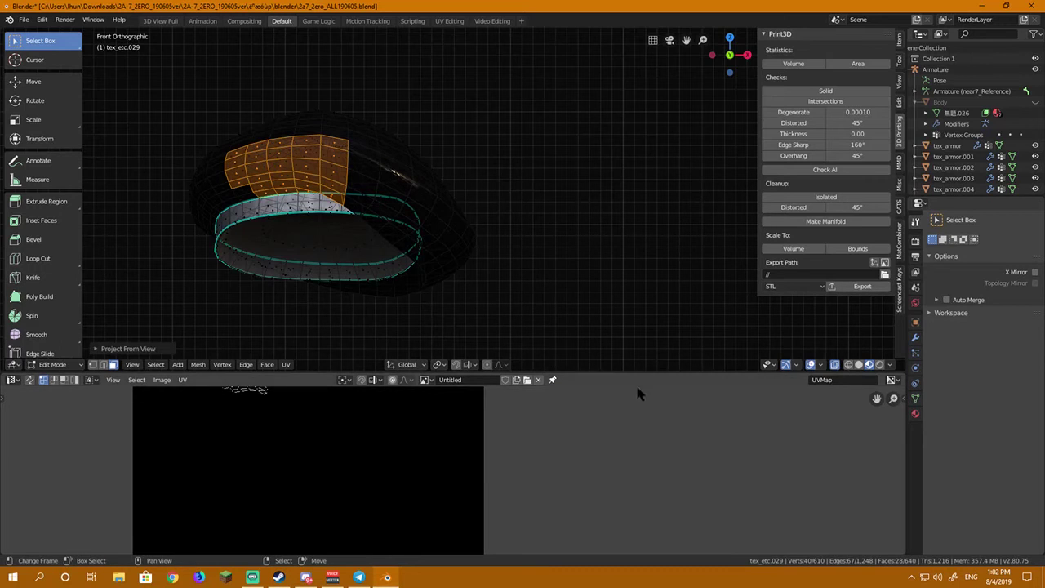
drag(636, 372, 636, 270)
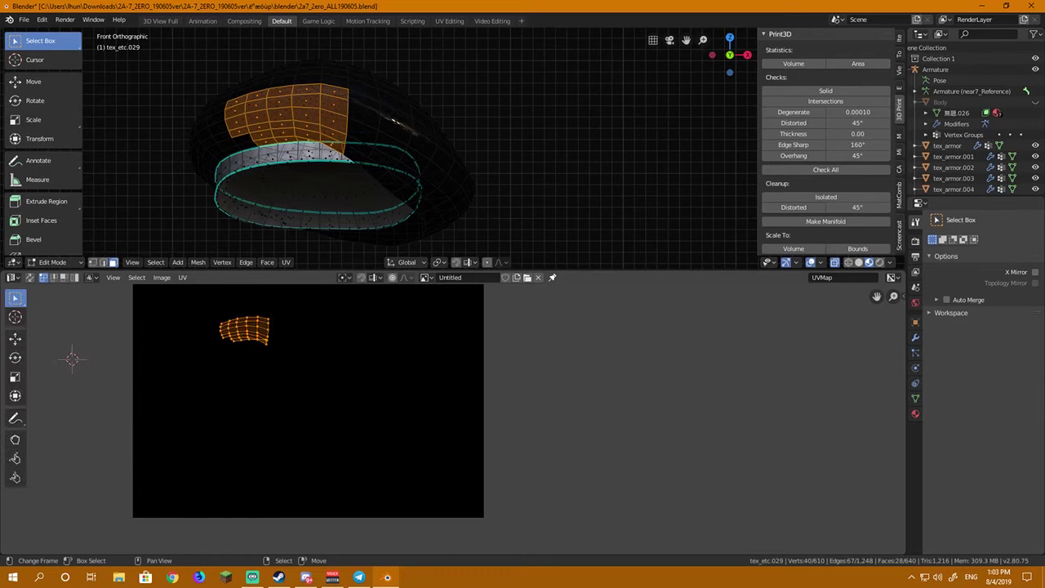
key(g)
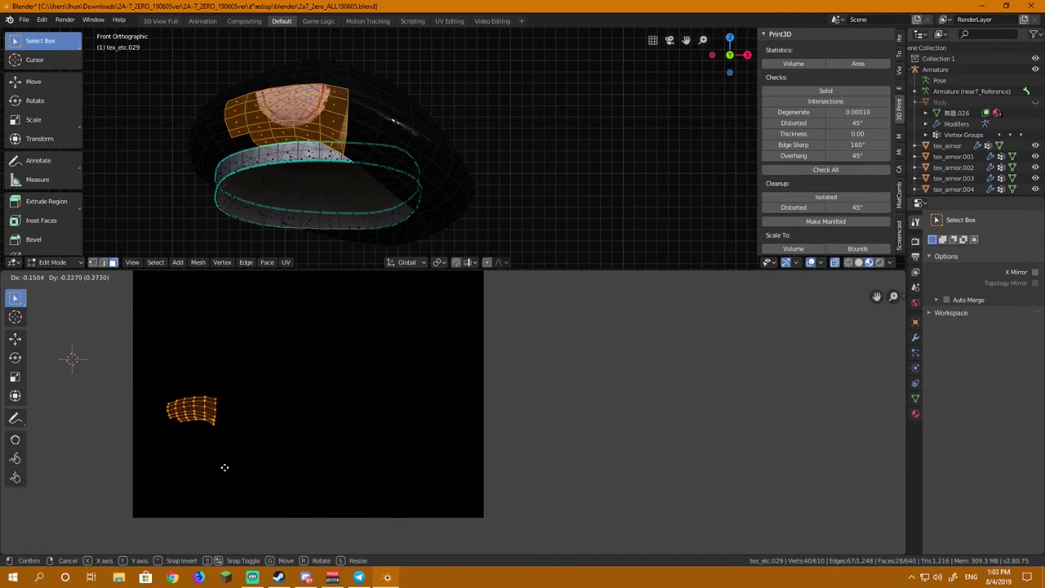
click(222, 493)
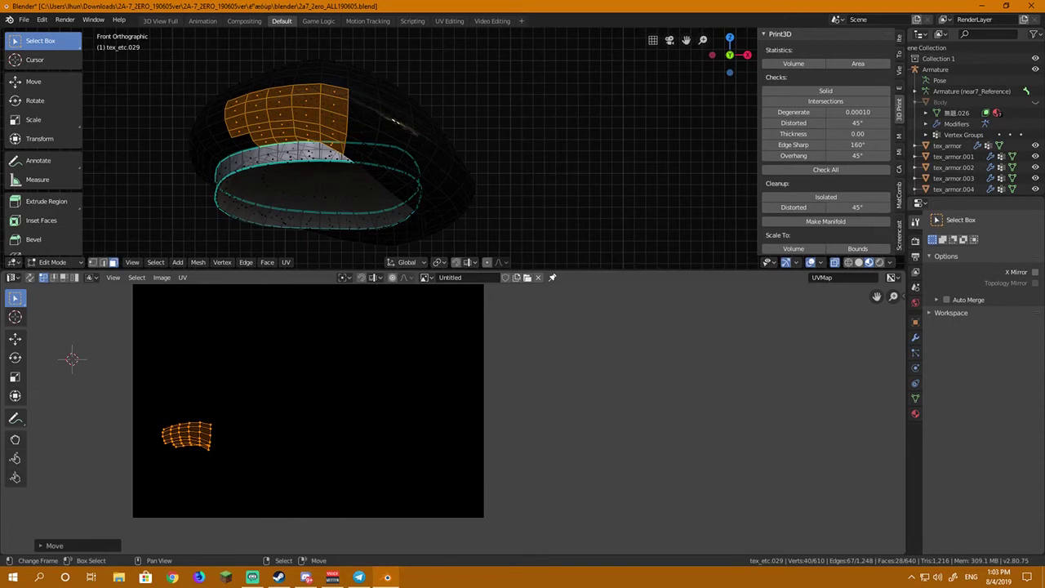
- Display etc.png behind the UVs, move the beret's front island over the 2A-7 lettering and scale it up
click(425, 277)
click(437, 327)
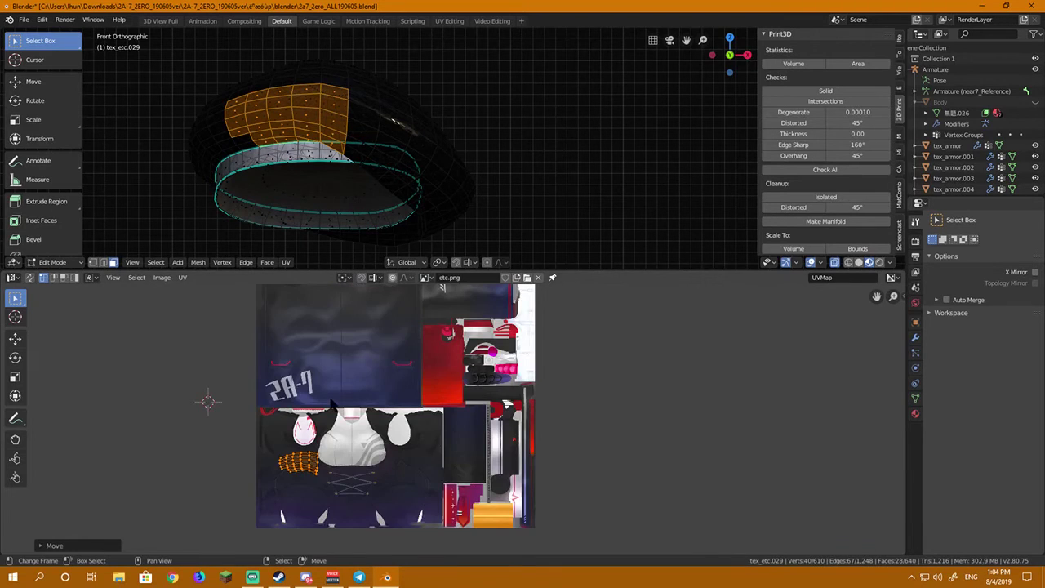
key(g)
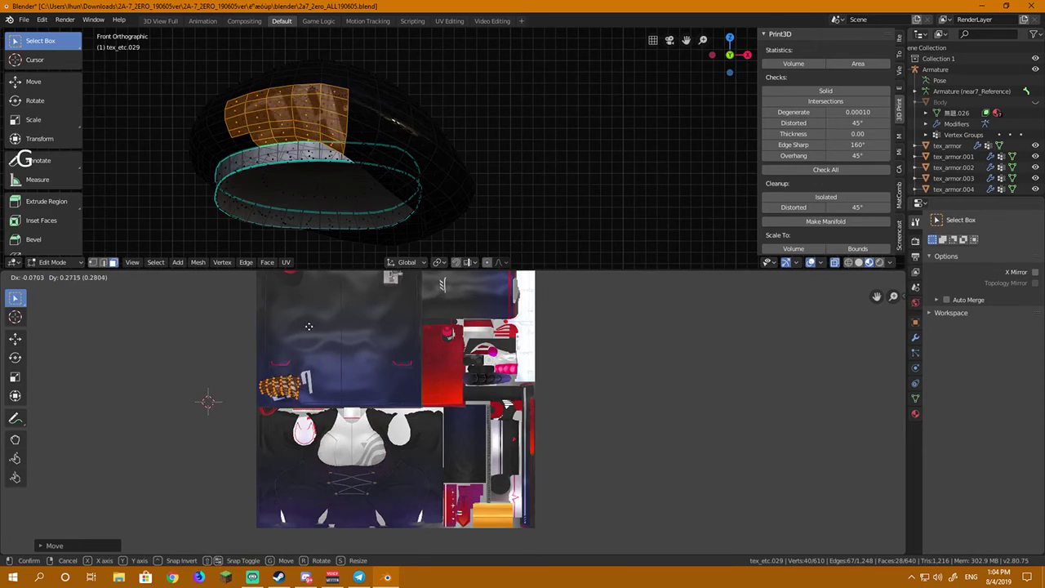
click(316, 330)
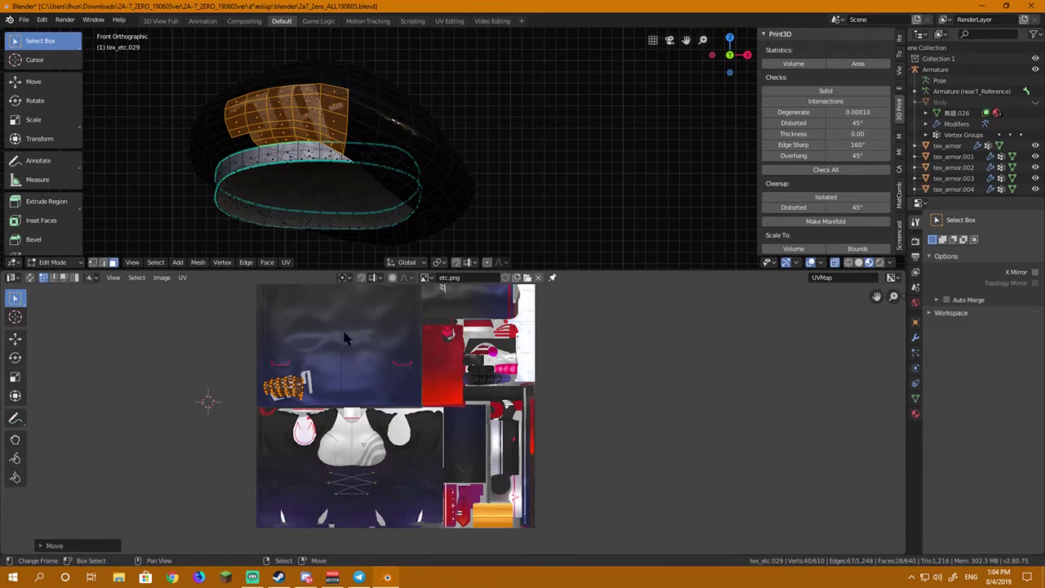
key(s)
click(438, 333)
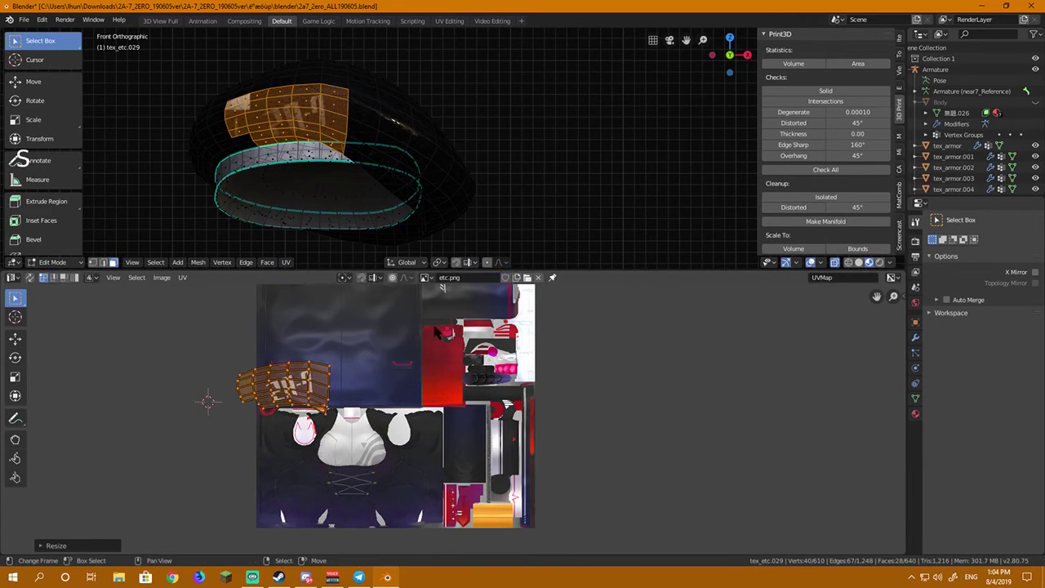
- Rotate the UV island about a quarter turn and place it on the dark blue fabric beside the 2A-7 lettering
key(g)
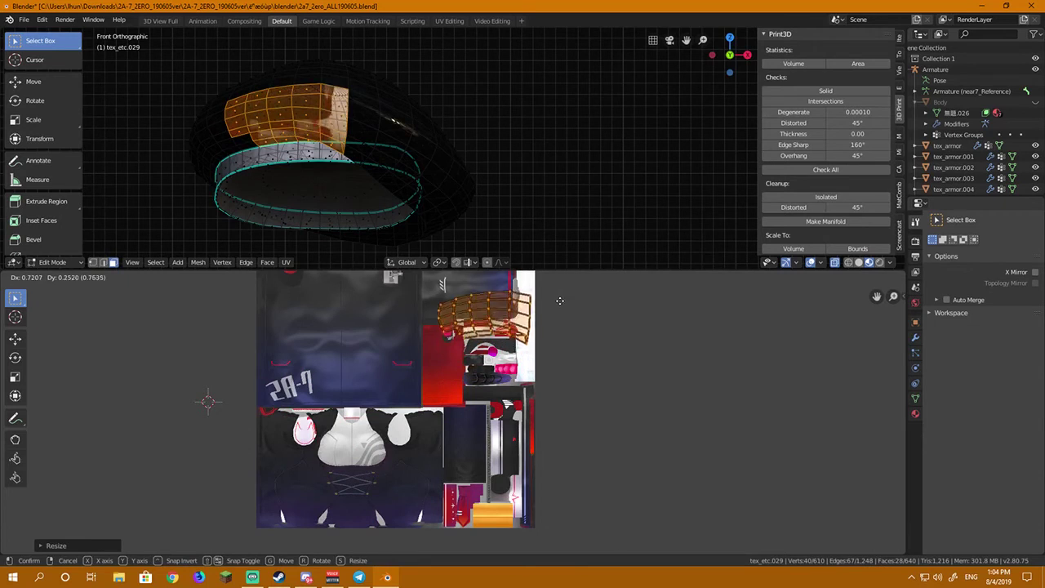
click(421, 395)
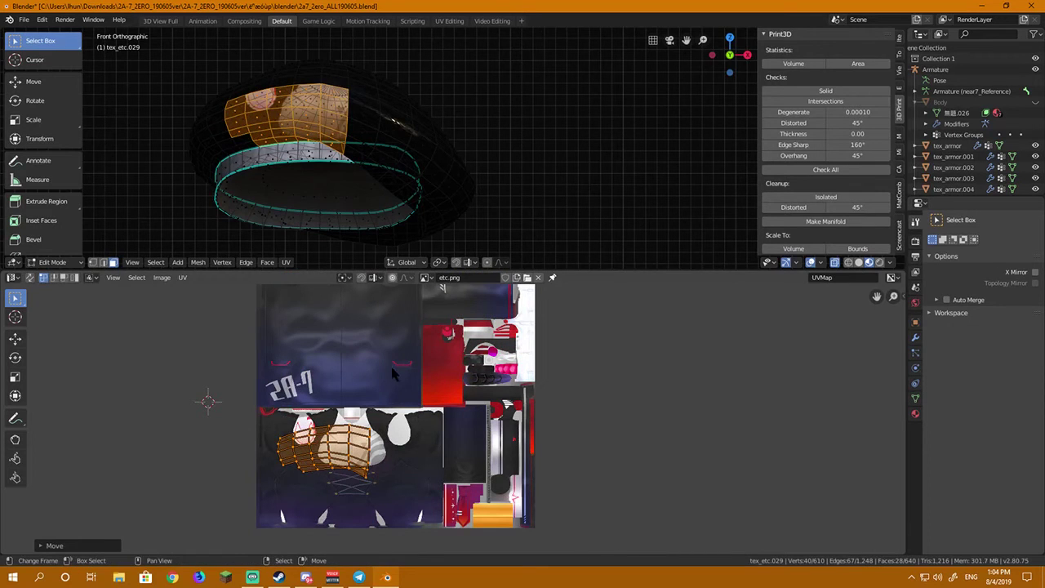
key(r)
click(431, 388)
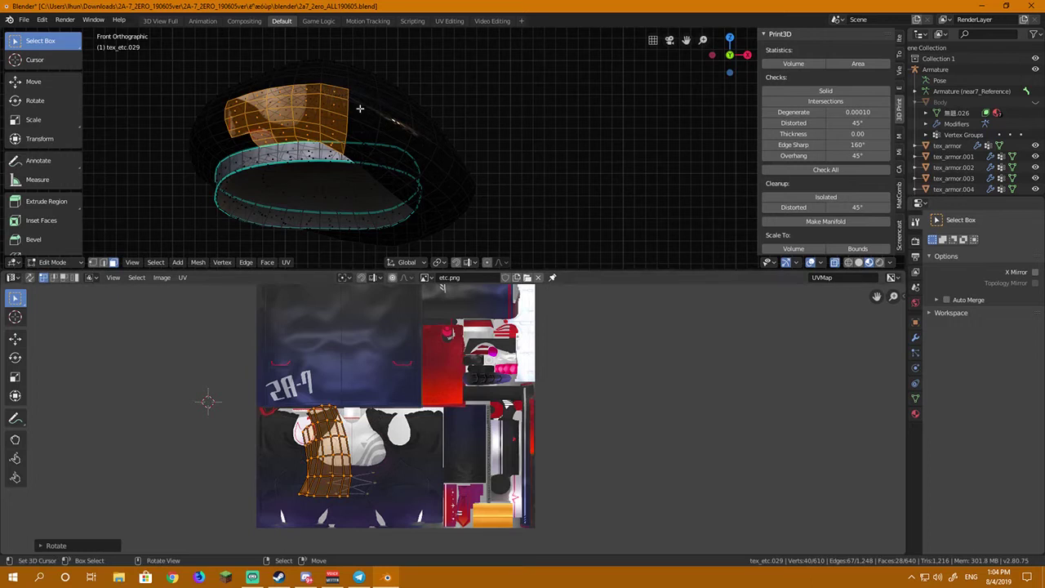
key(g)
click(367, 532)
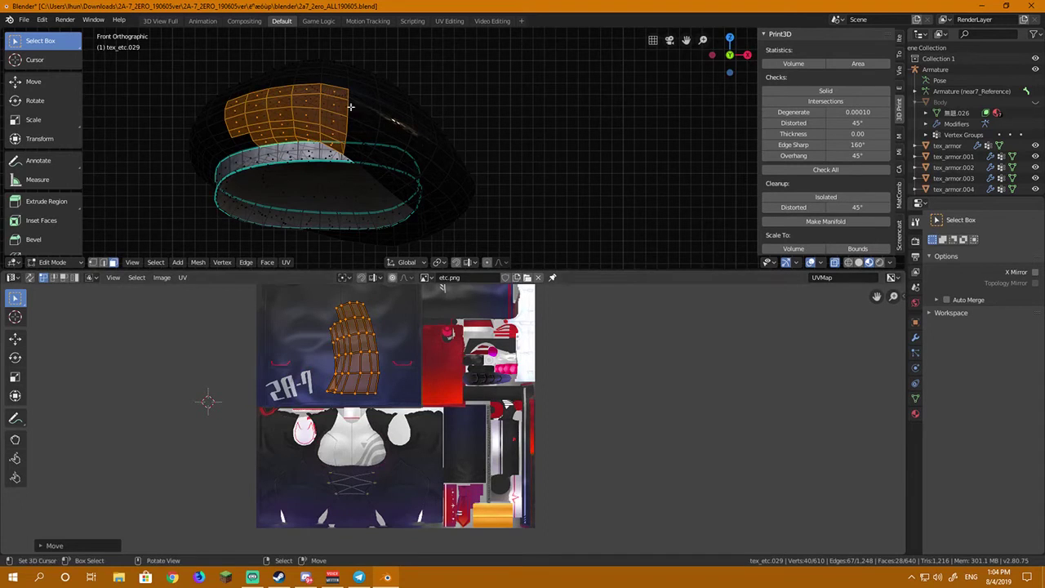
- Invert the beret's face selection and select all of the remaining faces' UVs on the texture
click(155, 262)
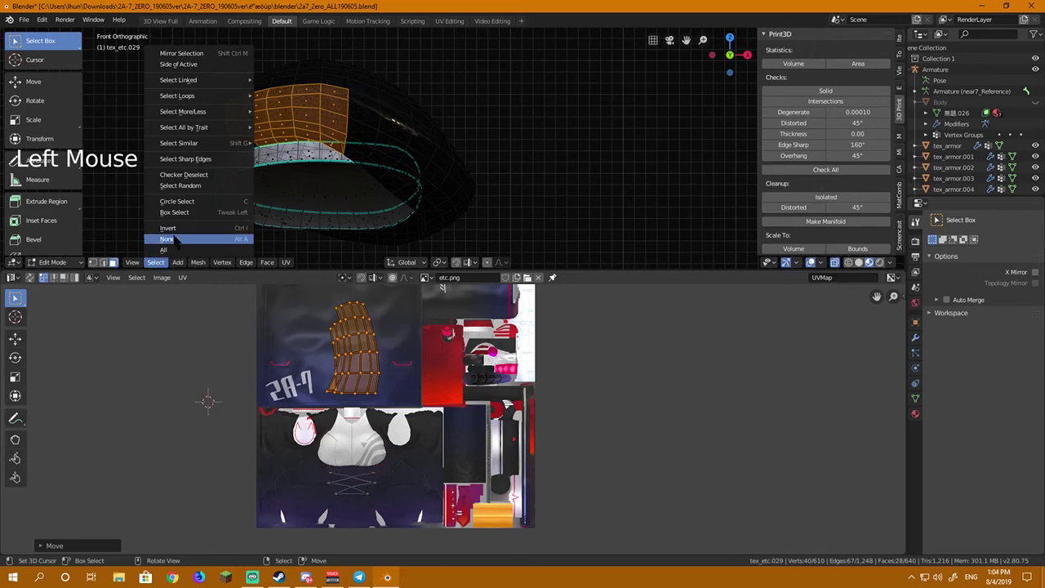
click(175, 231)
scroll(533, 502, up, 6)
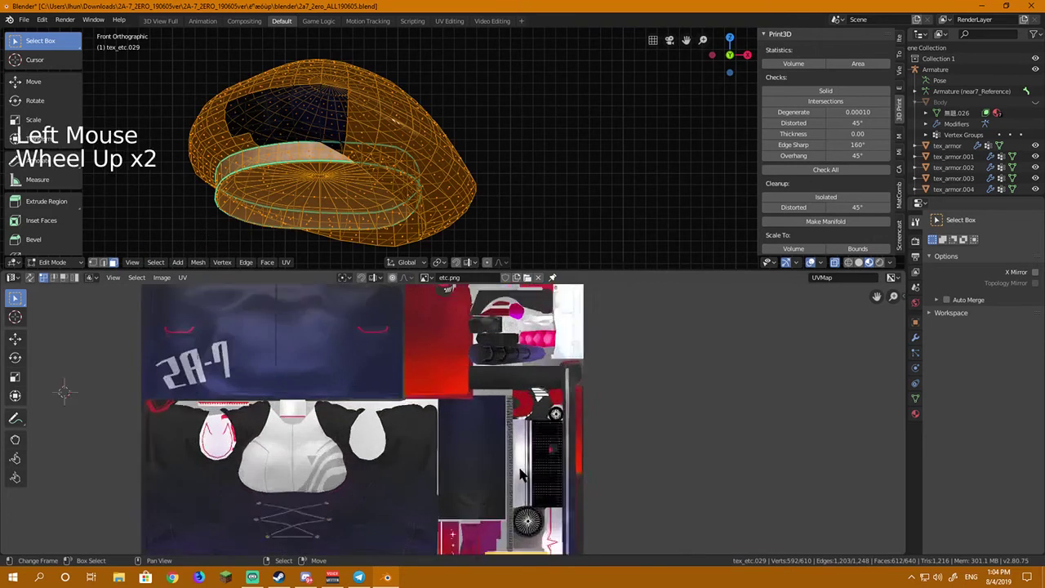
shift+middle_drag(591, 495, 420, 431)
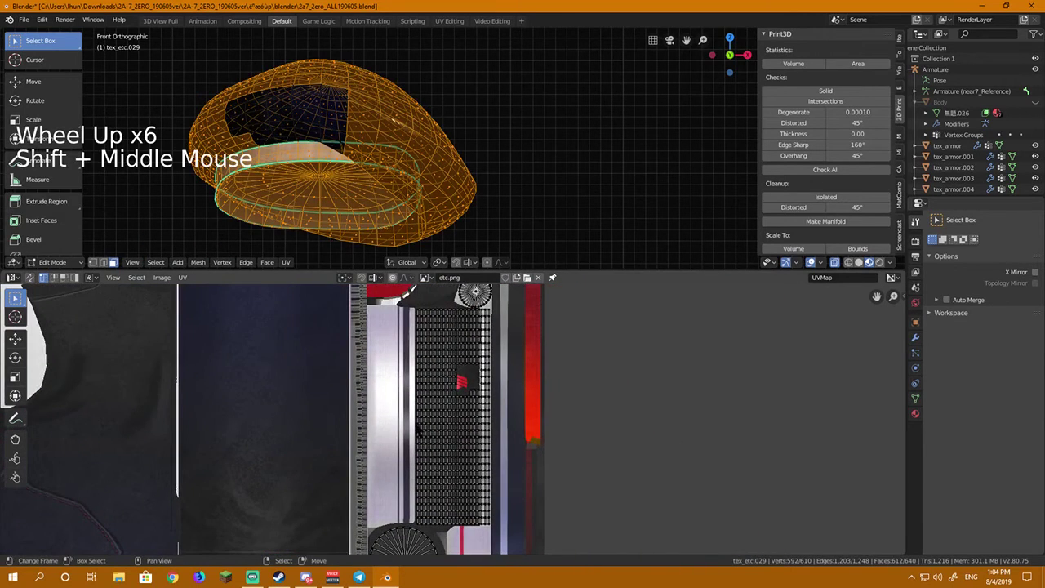
key(a)
- Examine where the remaining beret UVs lie on etc.png, including the gap around the red stripes
scroll(408, 428, down, 2)
scroll(402, 432, down, 2)
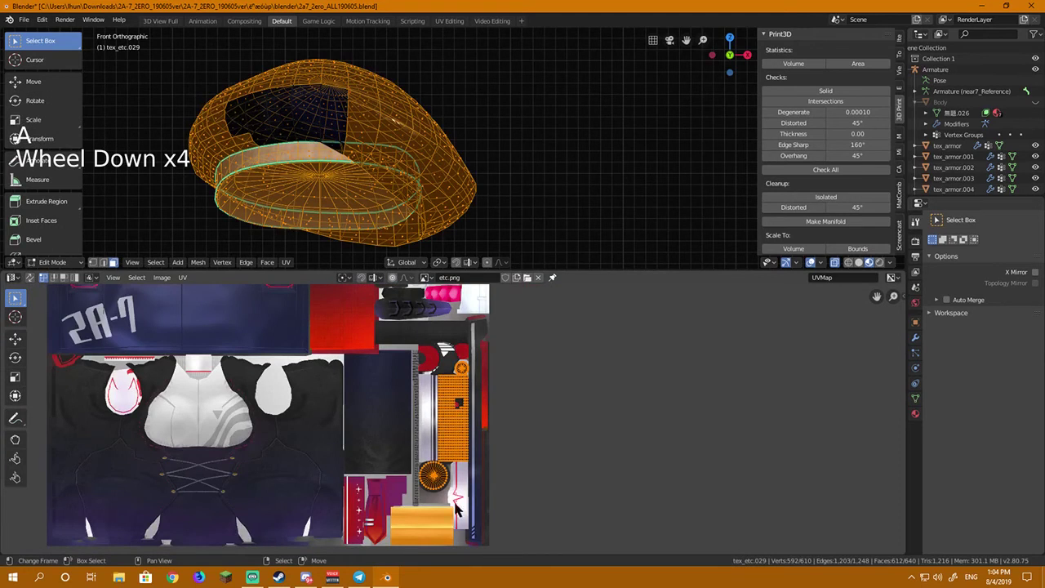
scroll(477, 437, up, 5)
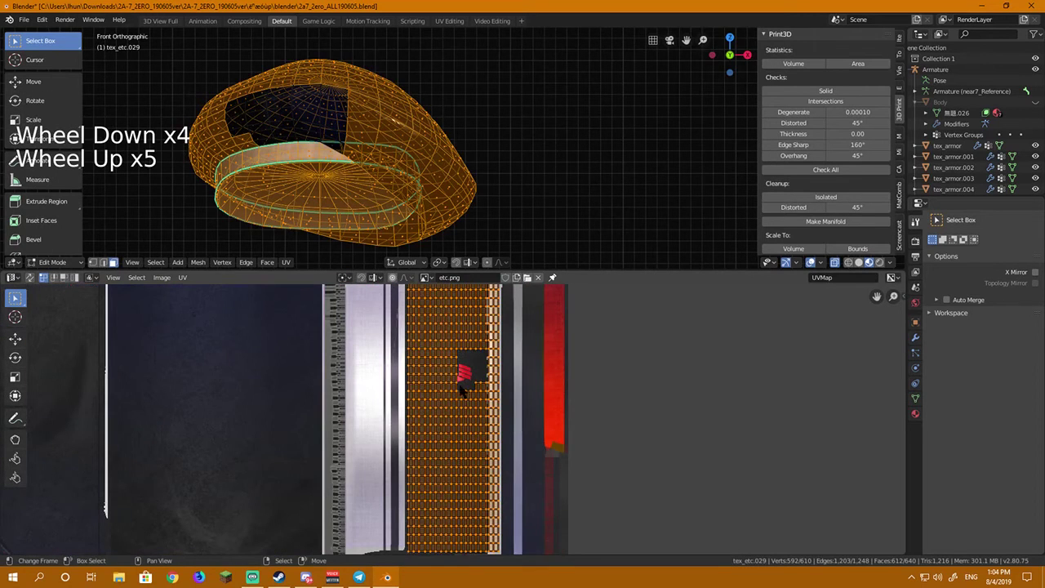
scroll(494, 436, down, 5)
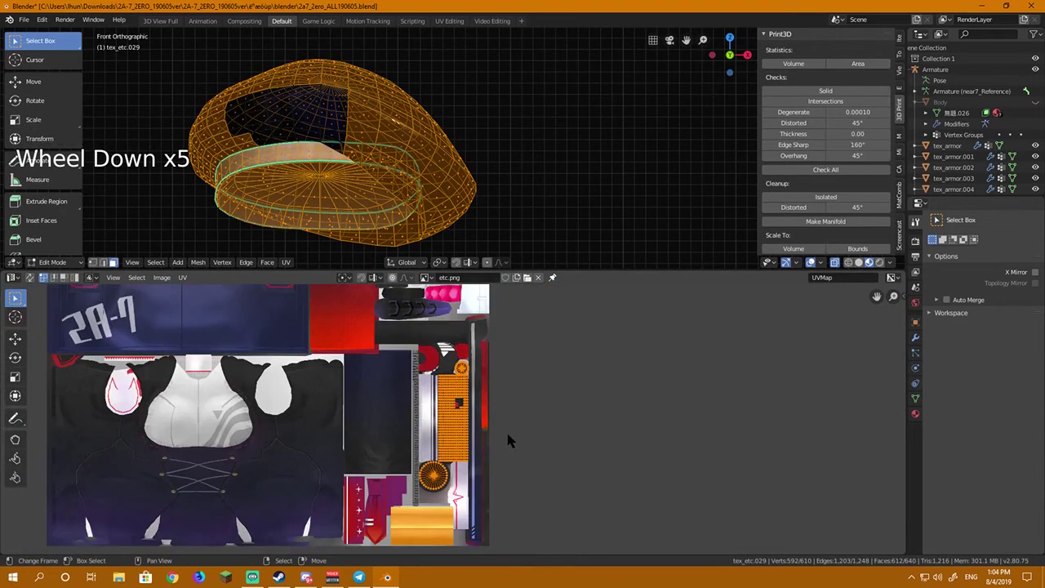
scroll(507, 438, up, 6)
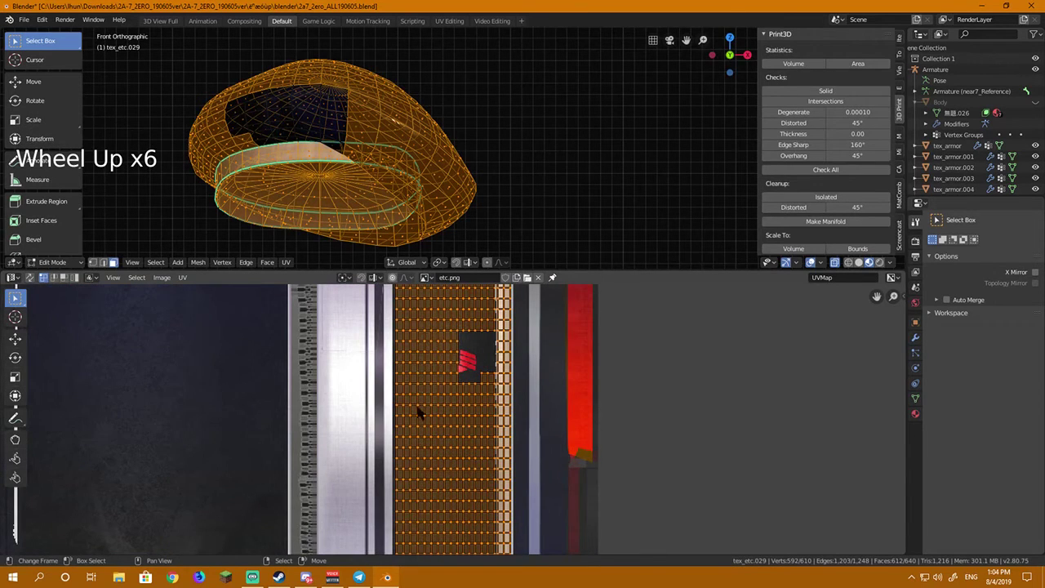
scroll(433, 414, down, 8)
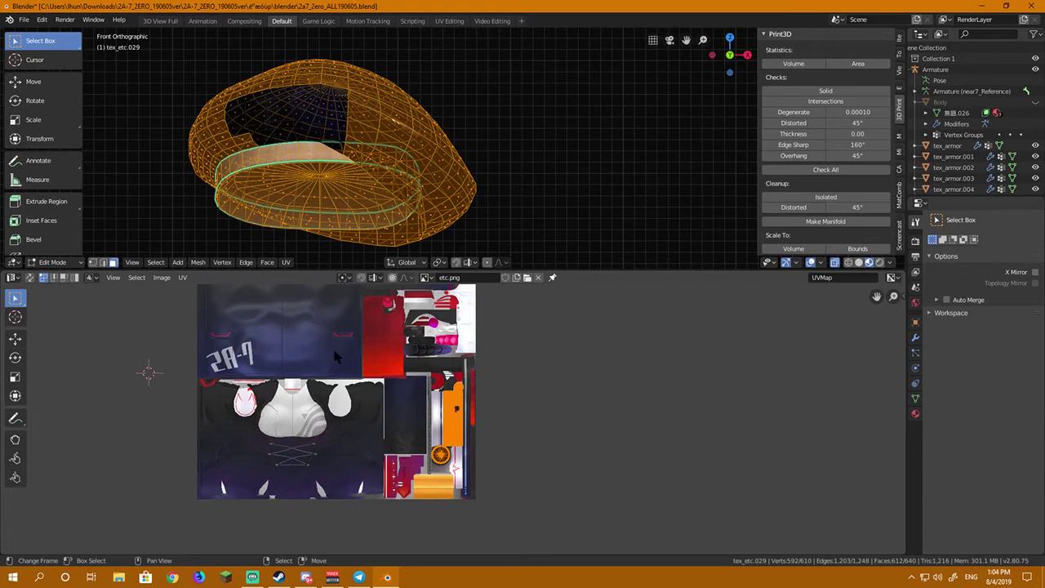
middle_drag(334, 356, 362, 381)
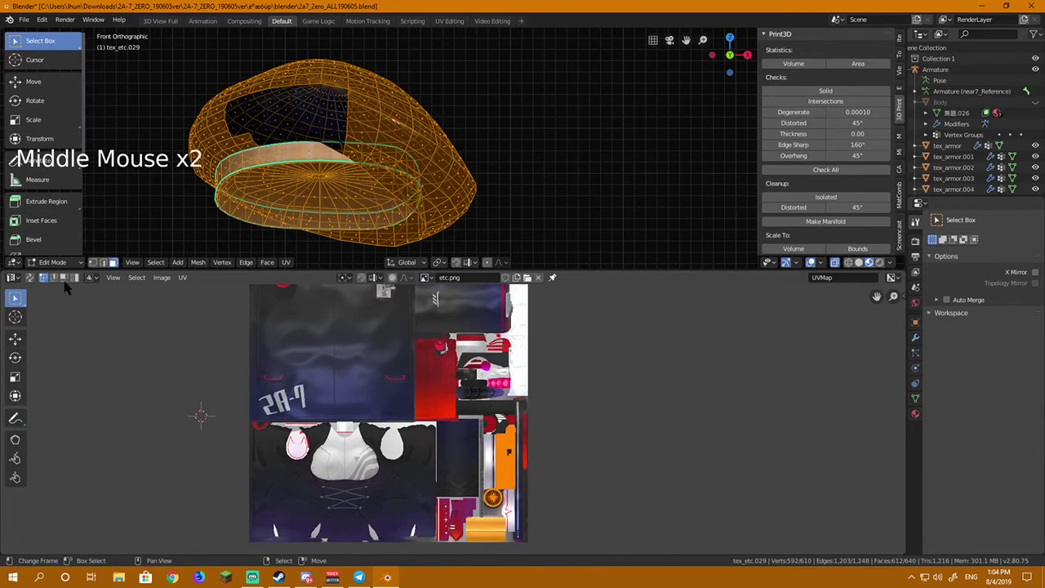
- Change the UV editor to an Image Editor and set it to Paint mode for etc.png
click(13, 278)
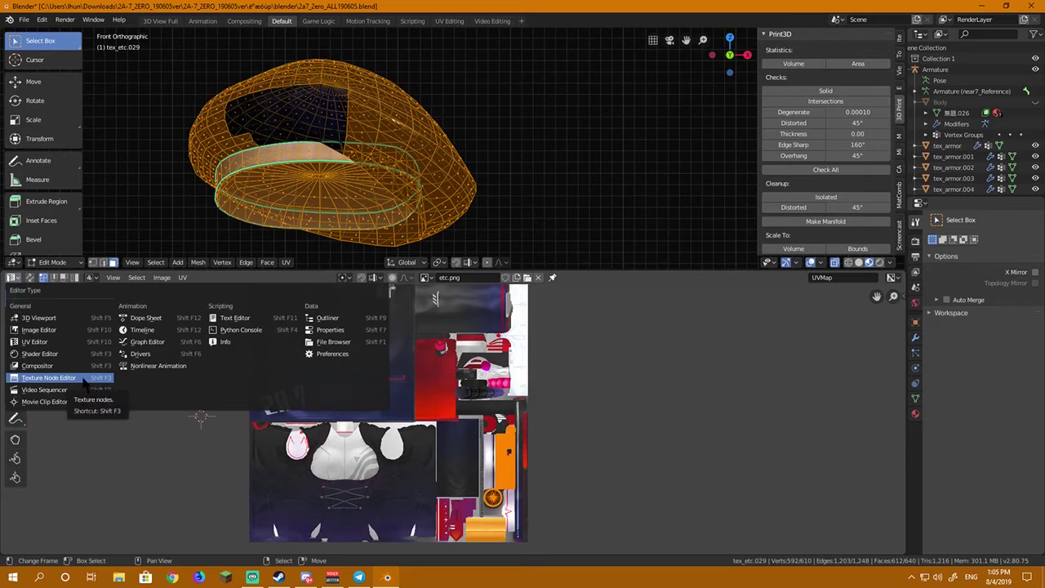
key(Tab)
click(39, 329)
key(Tab)
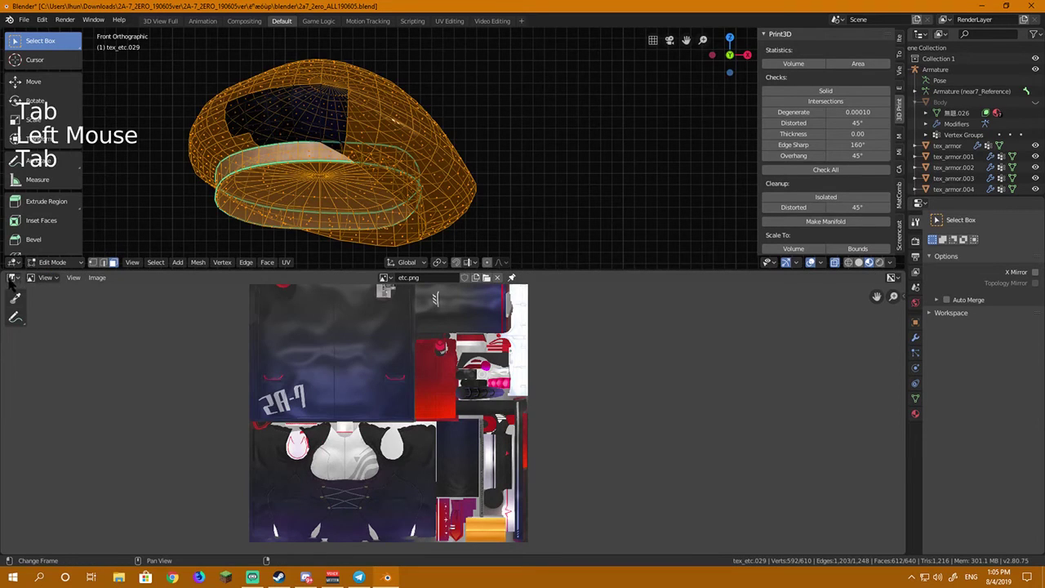
click(48, 278)
click(48, 301)
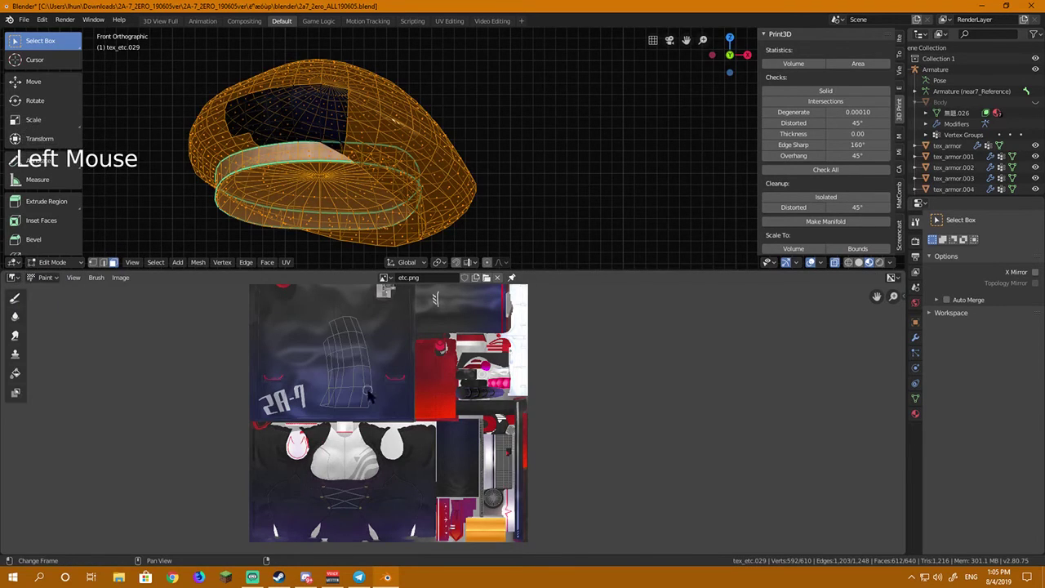
- Paint a sideways "Hi" in white over the beret's front UV island on the dark blue fabric
scroll(366, 391, up, 4)
shift+middle_drag(359, 384, 414, 463)
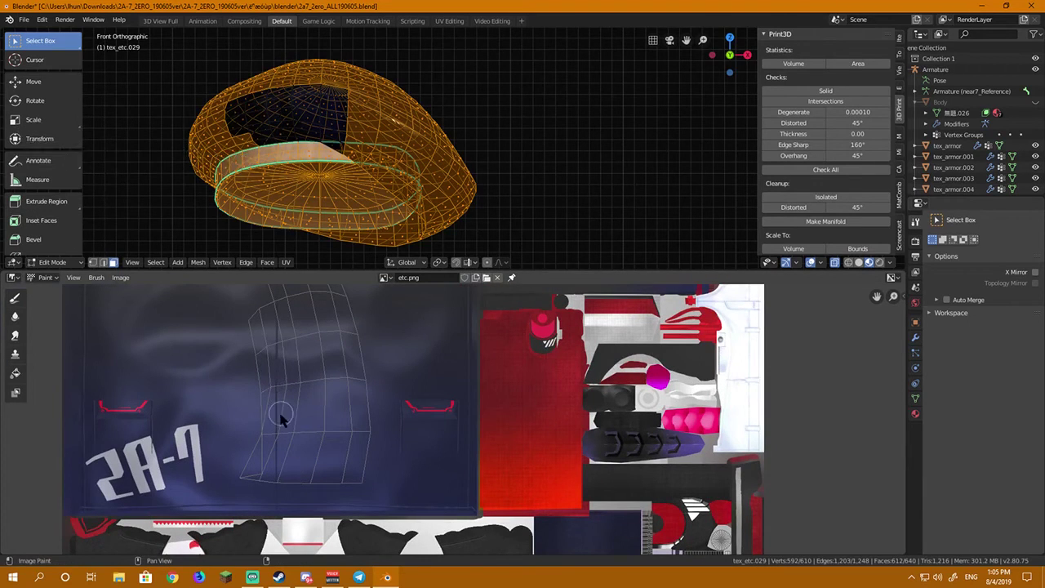
mouse_move(278, 424)
mouse_down()
mouse_move(305, 427)
mouse_move(316, 416)
mouse_move(304, 407)
mouse_move(303, 428)
mouse_up()
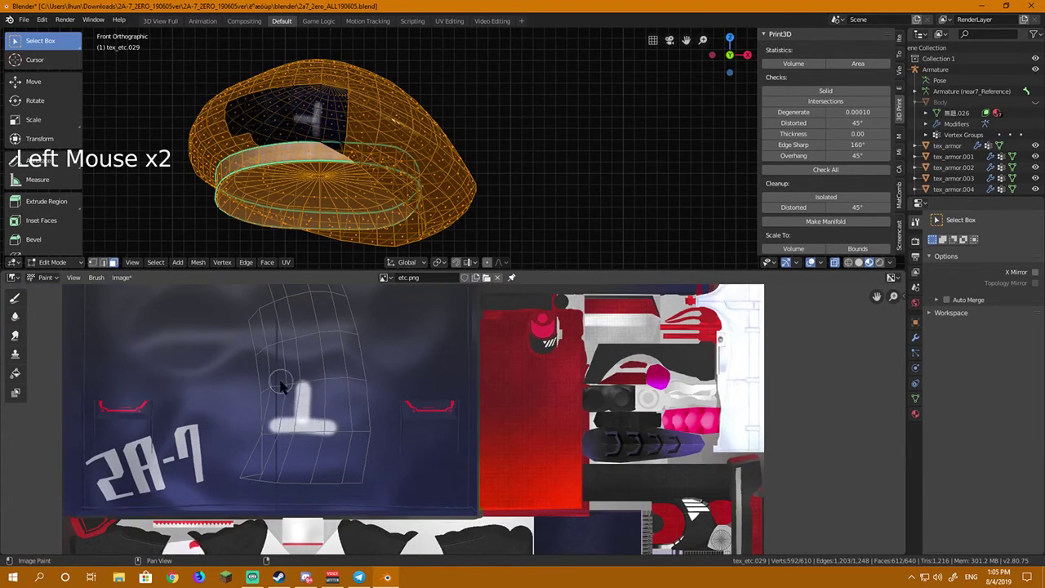
drag(276, 382, 338, 384)
drag(305, 350, 342, 346)
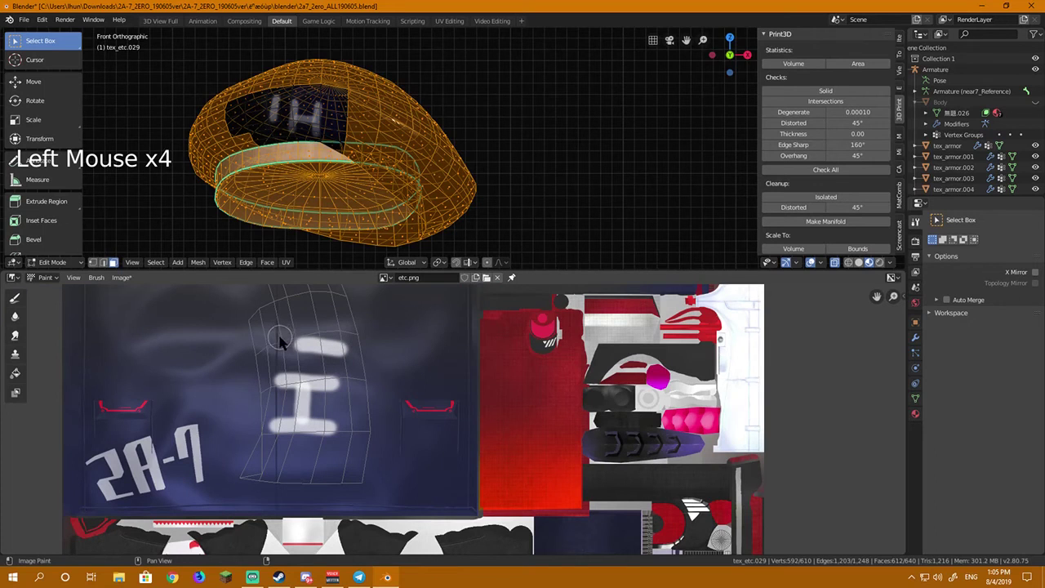
click(277, 336)
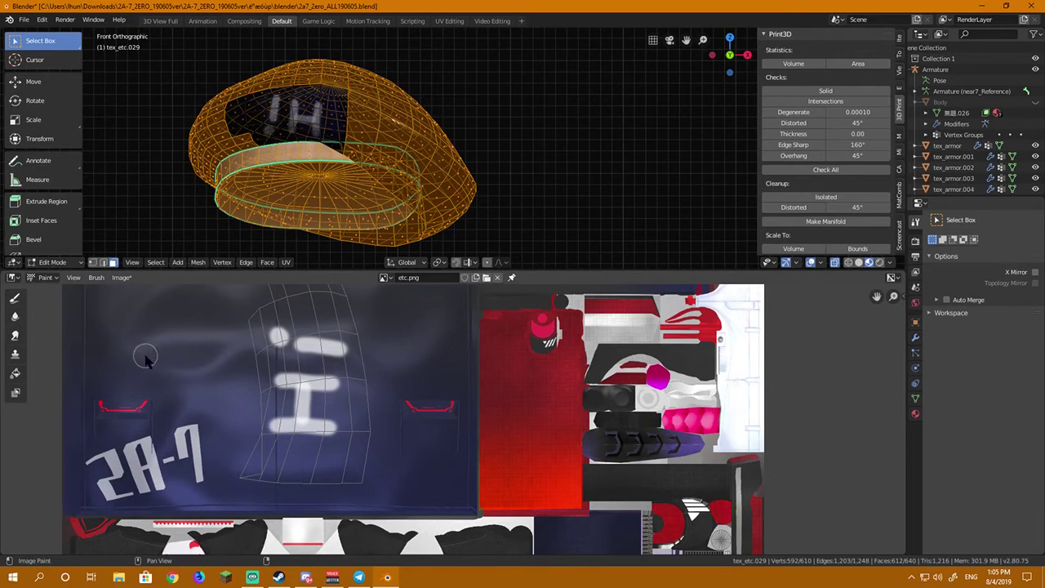
- Change the Image Editor back to the UV Editor for etc.png, keeping the beret in Edit Mode
click(14, 279)
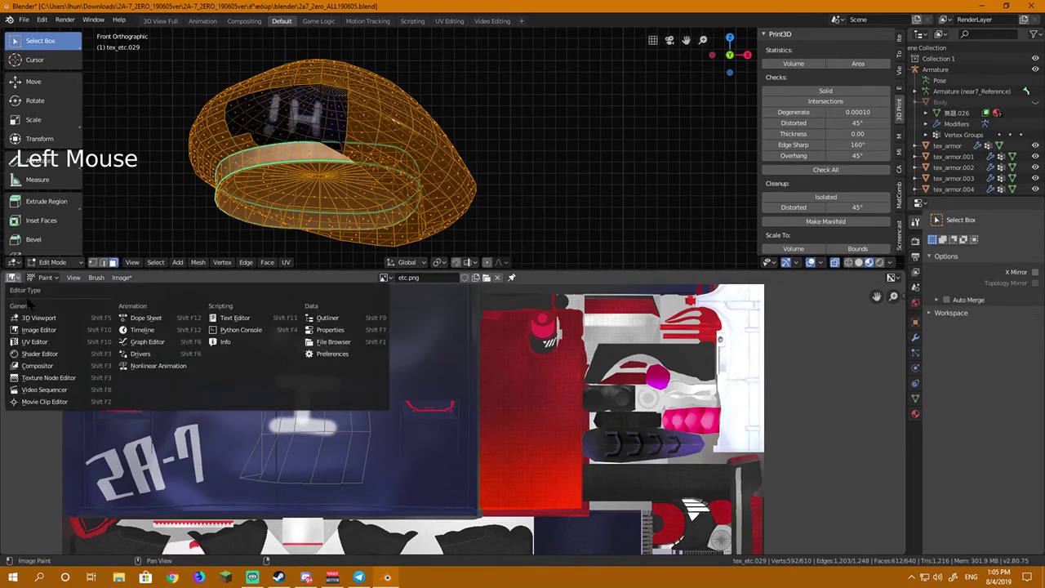
click(57, 342)
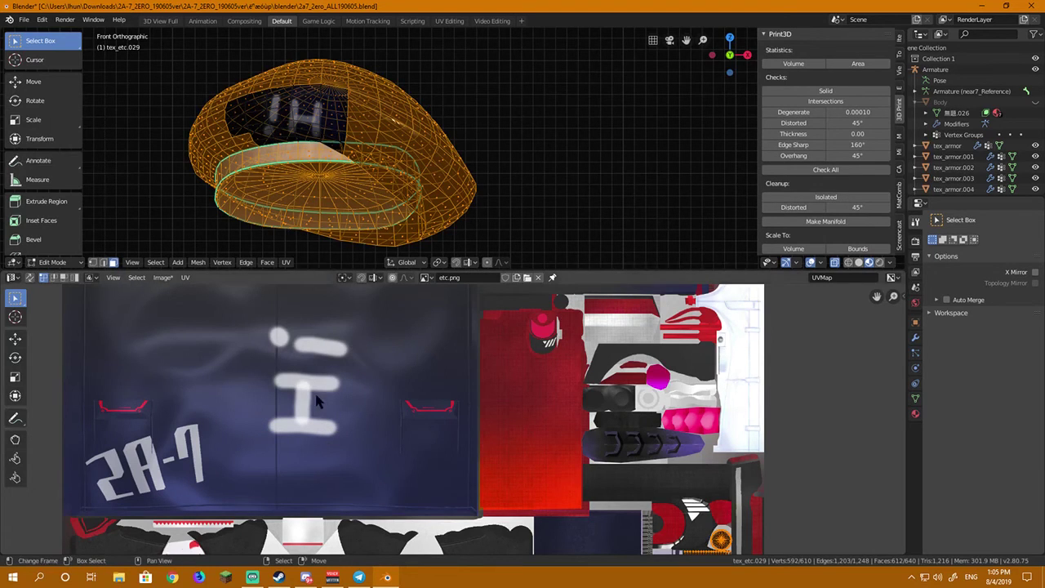
right_click(319, 373)
click(319, 368)
key(Tab)
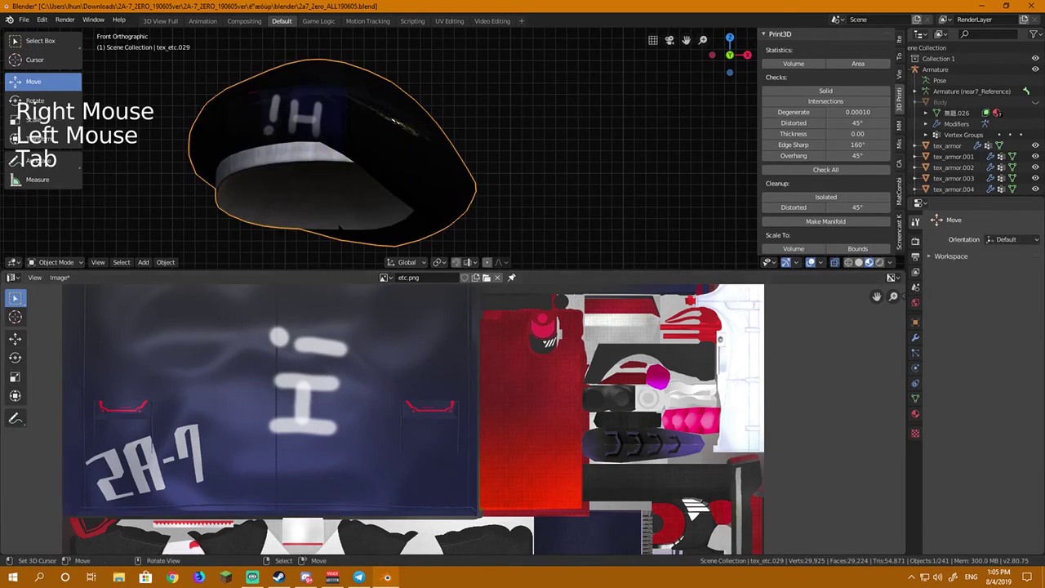
right_click(330, 379)
key(Tab)
scroll(330, 390, down, 3)
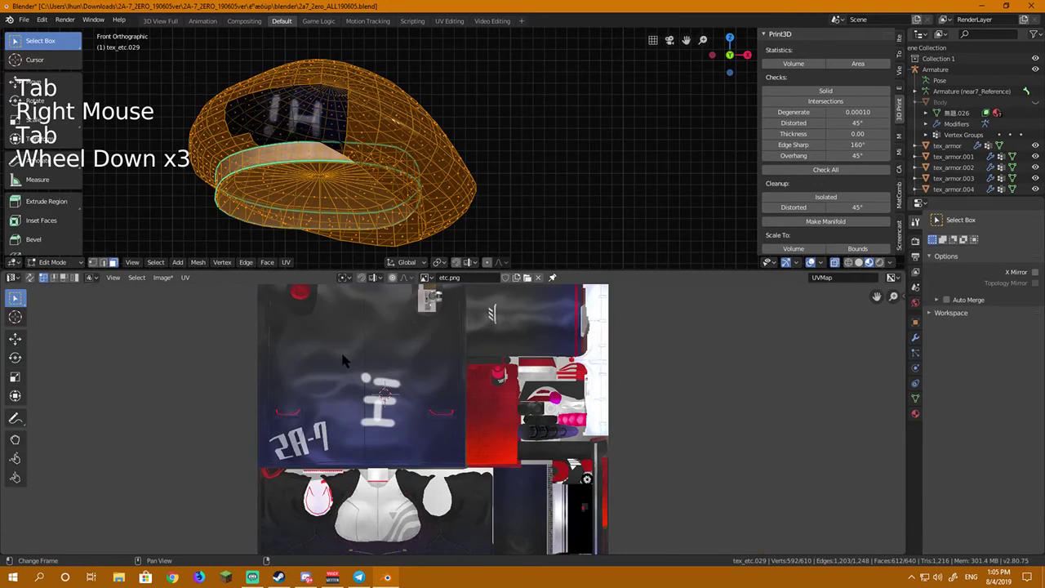
- Invert the face selection to the beret's front faces and rotate their UV island about half a turn so "Hi" reads upright
key(a)
key(a)
key(a)
key(a)
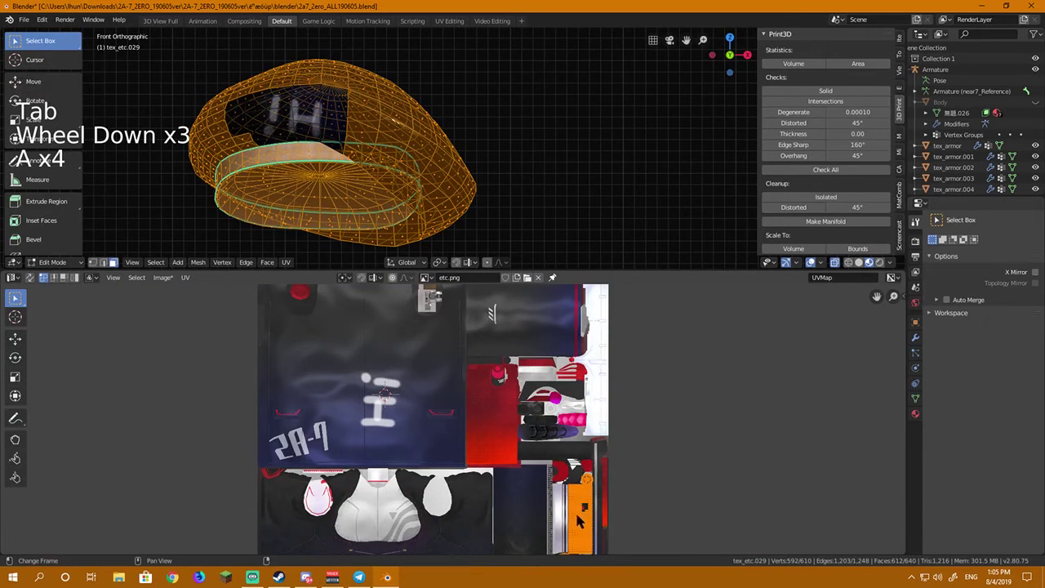
click(155, 262)
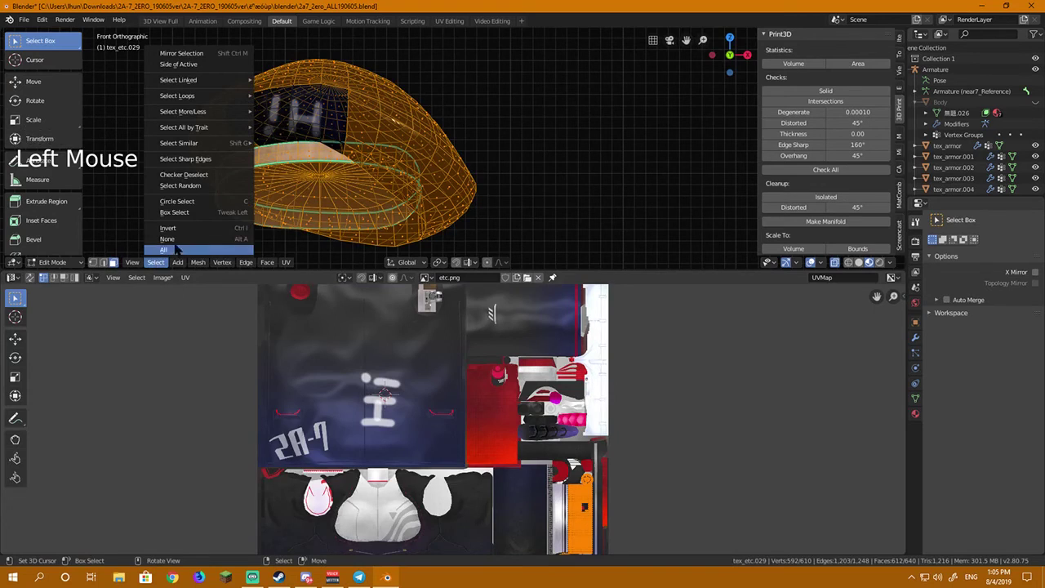
click(179, 229)
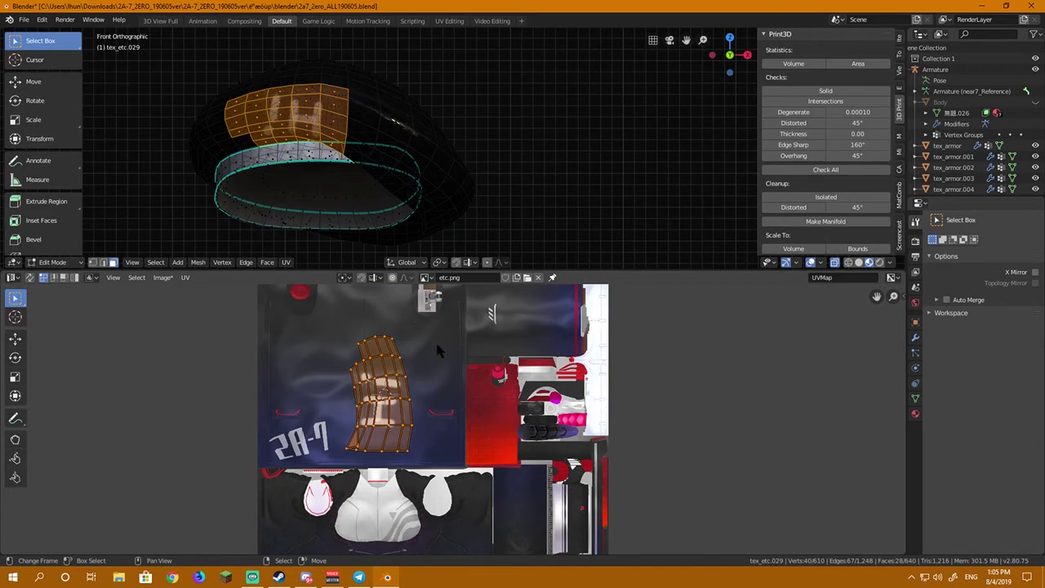
key(r)
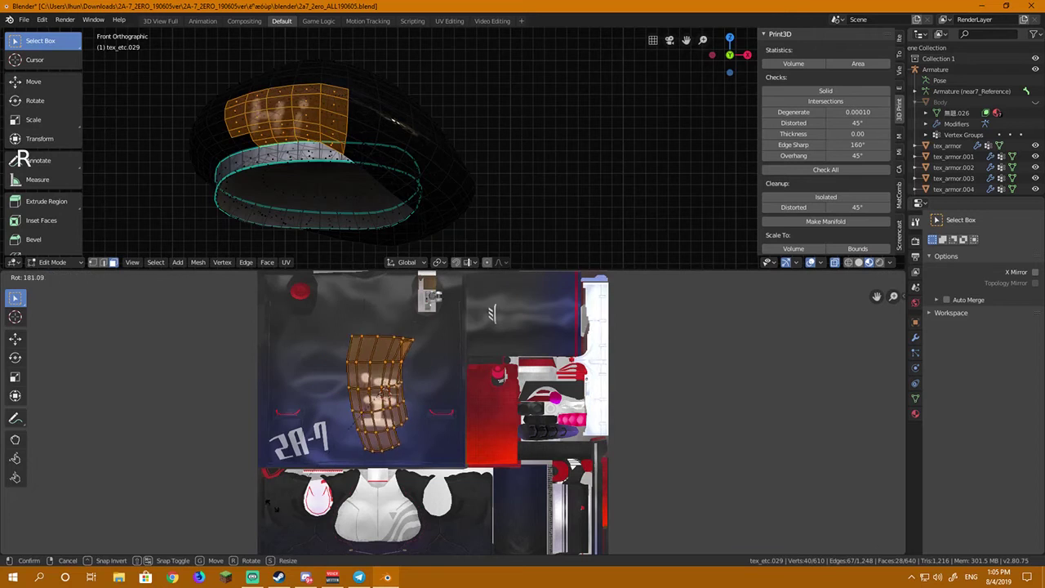
click(275, 489)
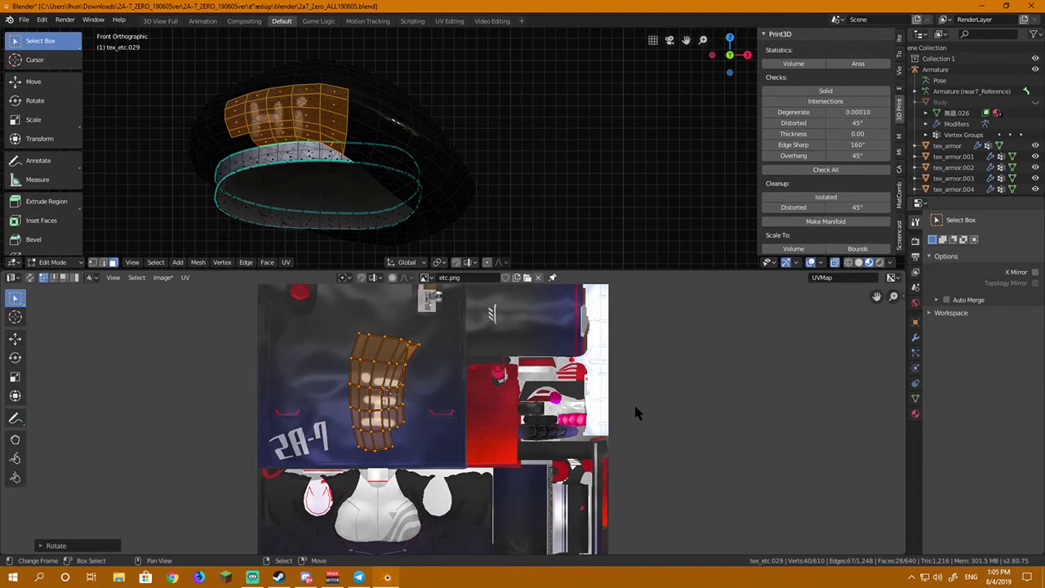
- Select all of the beret's faces in the mesh and clear the UV selection on etc.png
scroll(633, 403, down, 2)
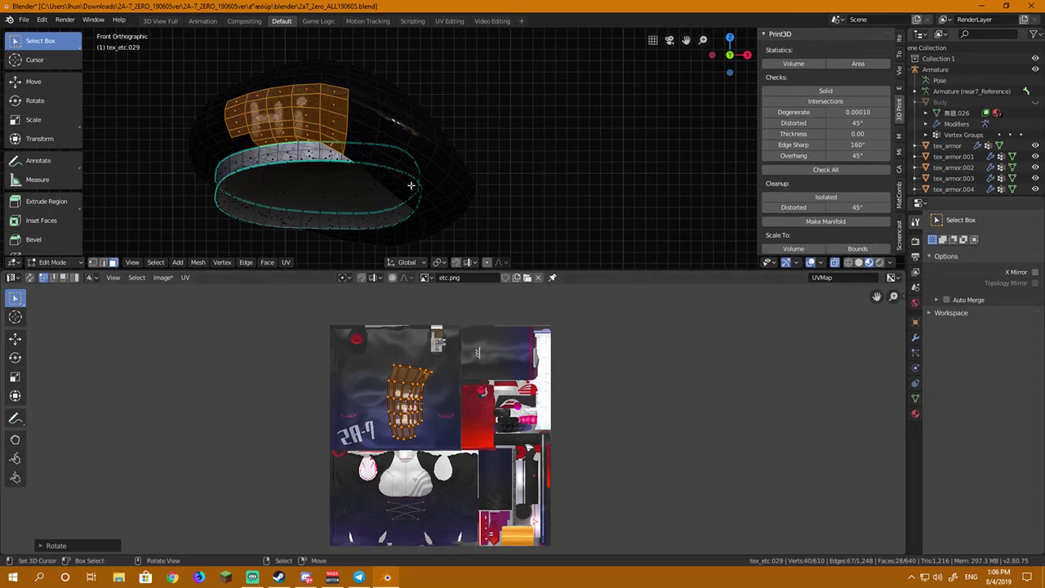
key(a)
key(a)
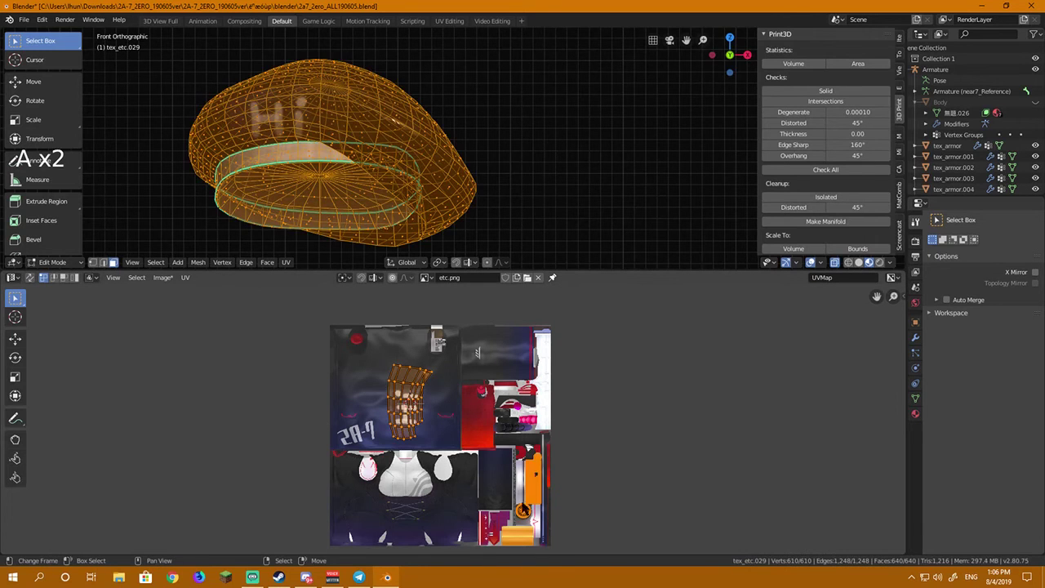
key(a)
scroll(271, 214, down, 9)
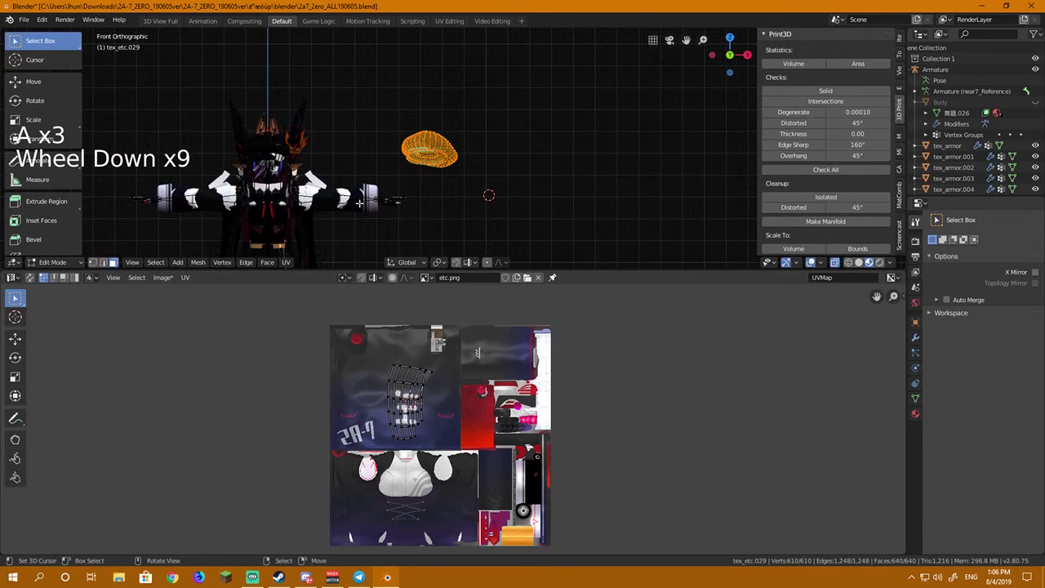
scroll(452, 149, up, 6)
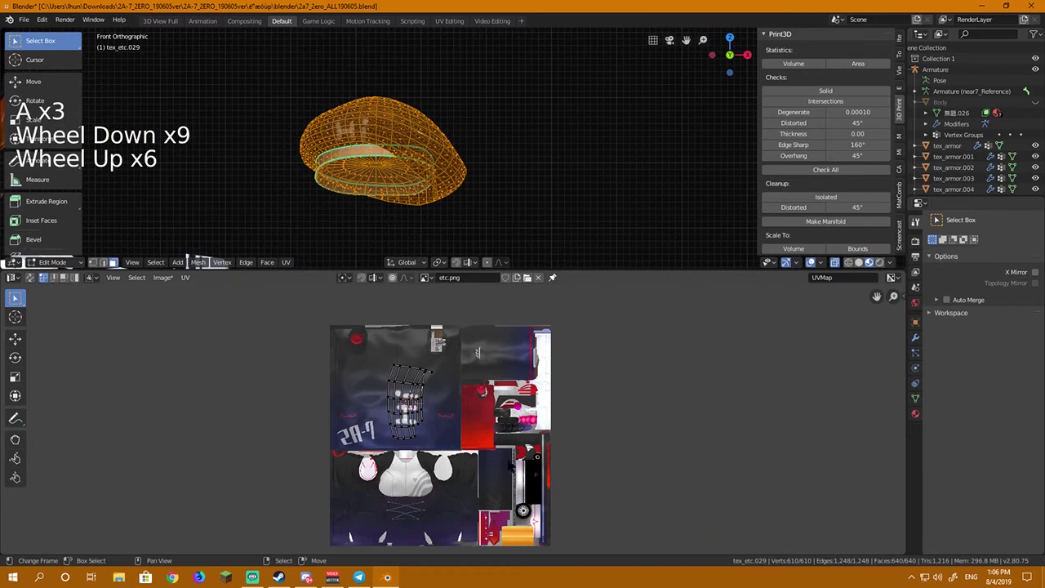
scroll(497, 397, up, 3)
scroll(497, 397, down, 2)
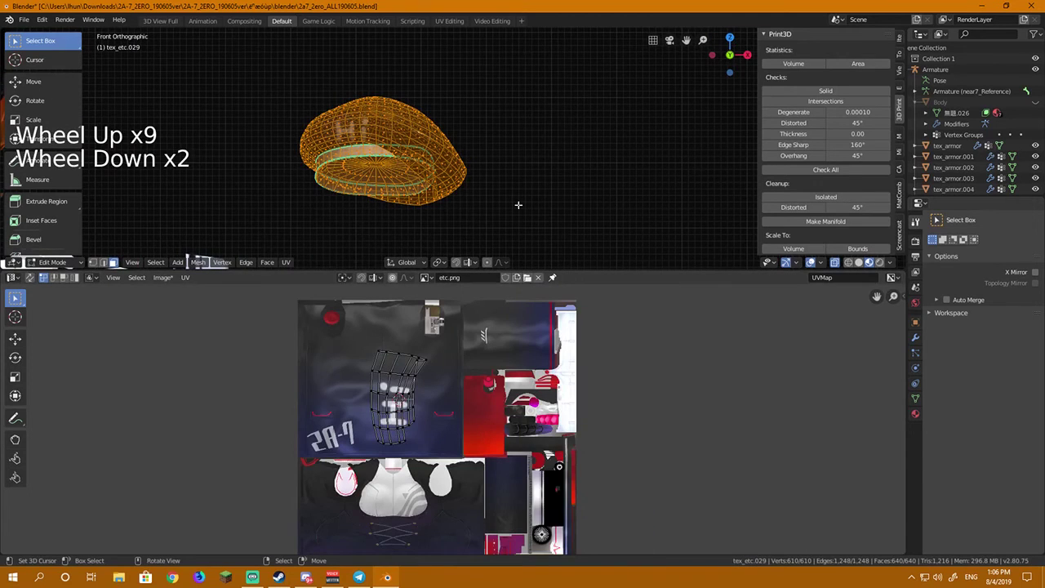
key(a)
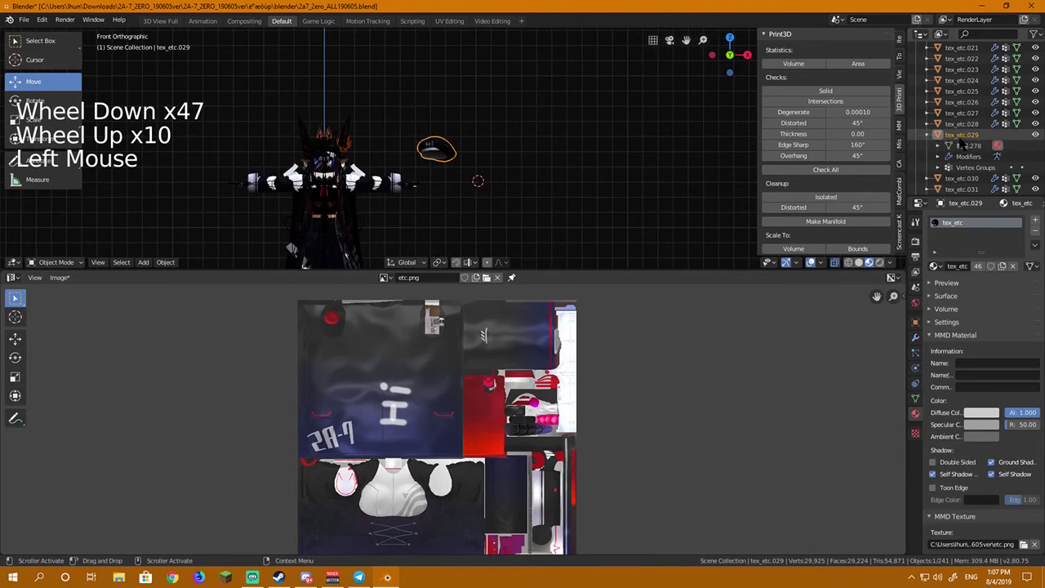
- Remove the tex_etc material slot from the beret object tex_etc.029 in Object Mode and create a new material for it
double_click(963, 145)
scroll(479, 133, up, 12)
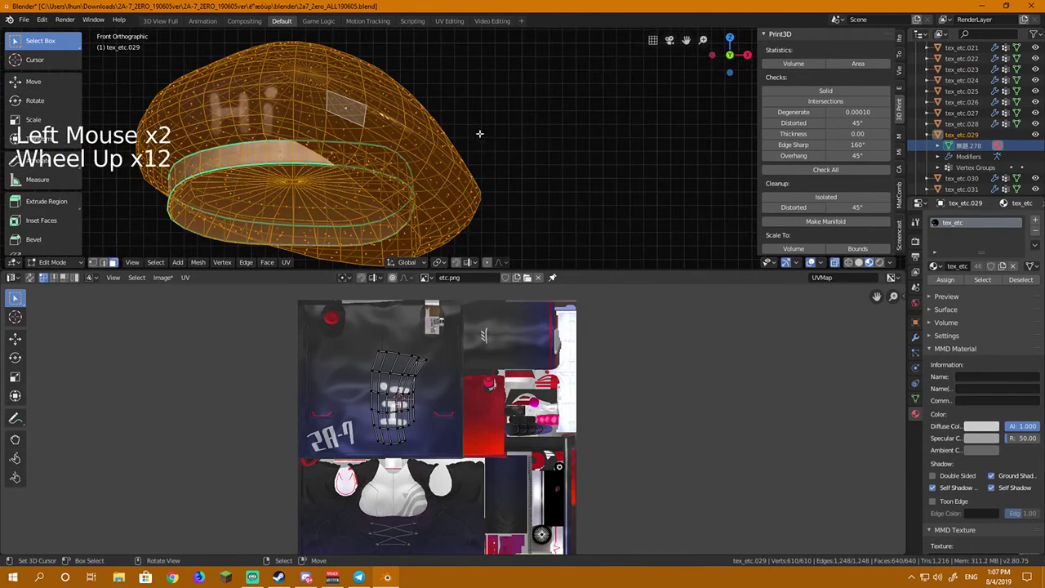
key(Tab)
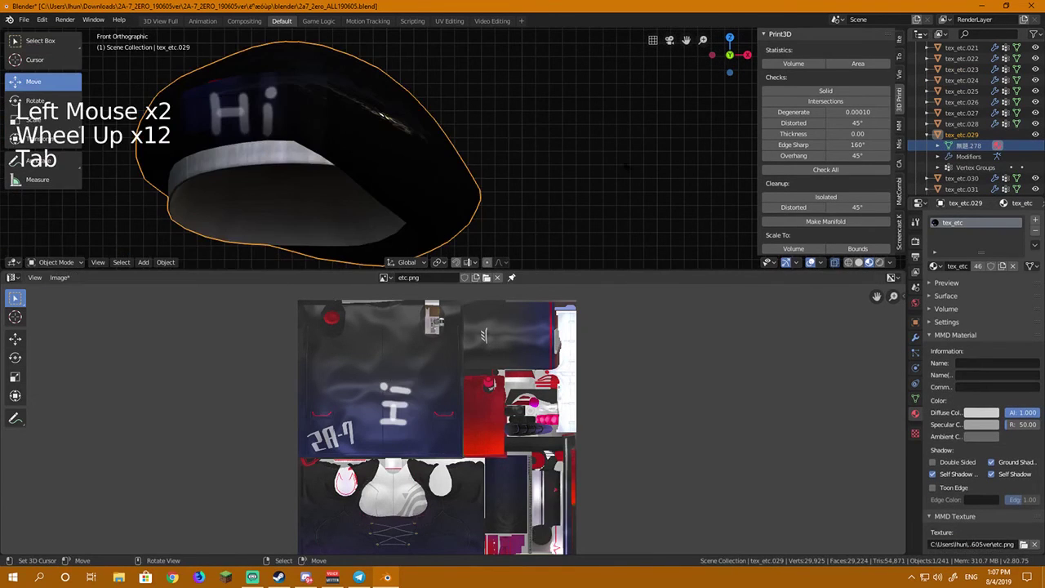
click(1035, 232)
scroll(455, 161, down, 5)
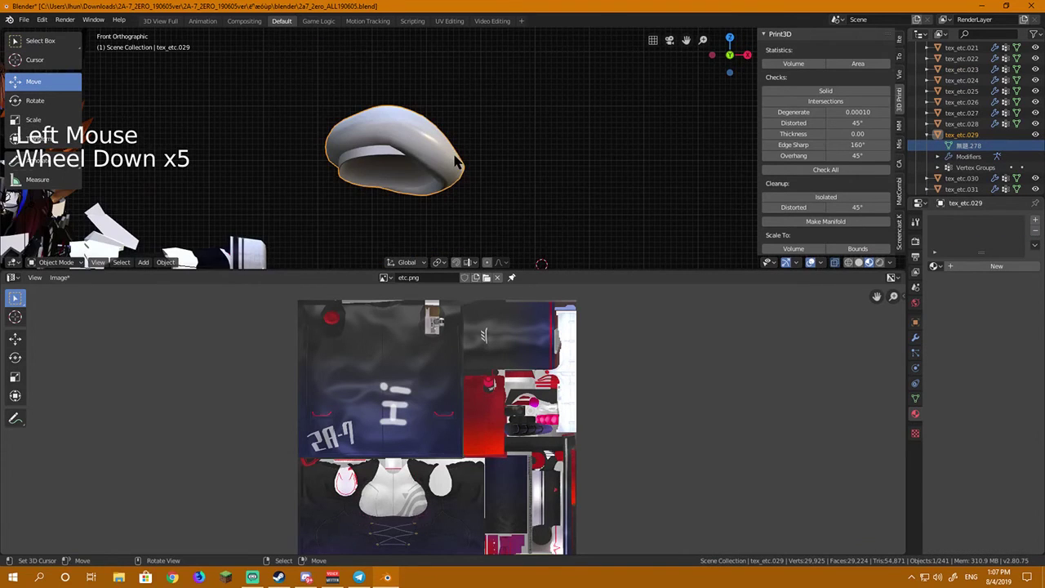
scroll(456, 161, up, 3)
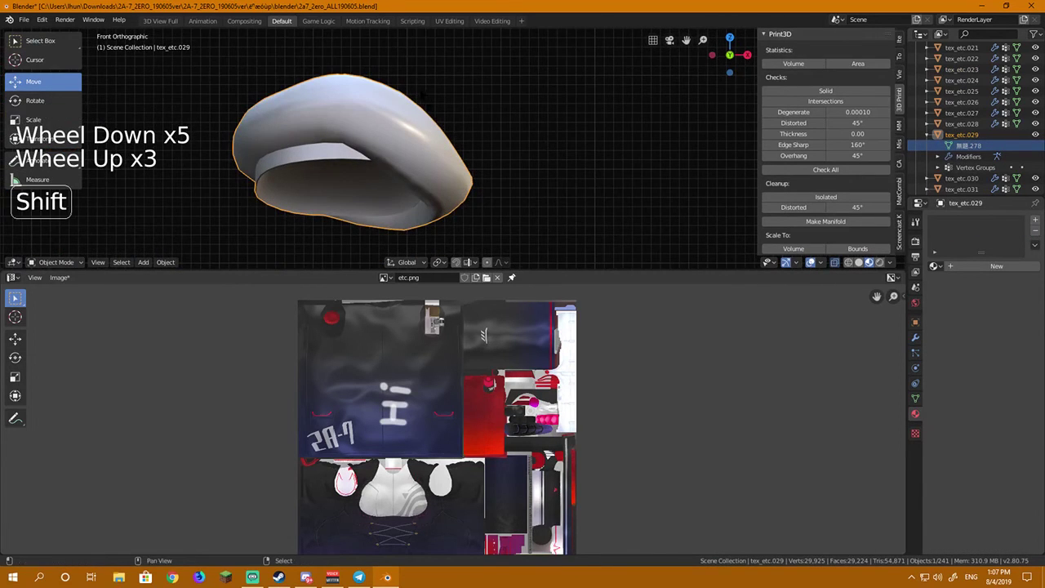
shift+middle_drag(450, 129, 534, 107)
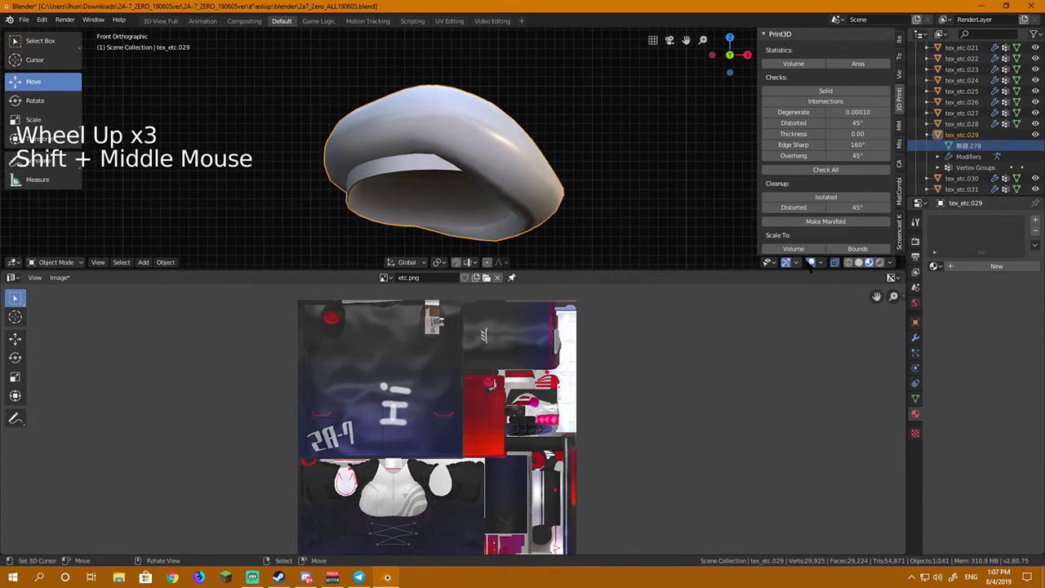
click(979, 268)
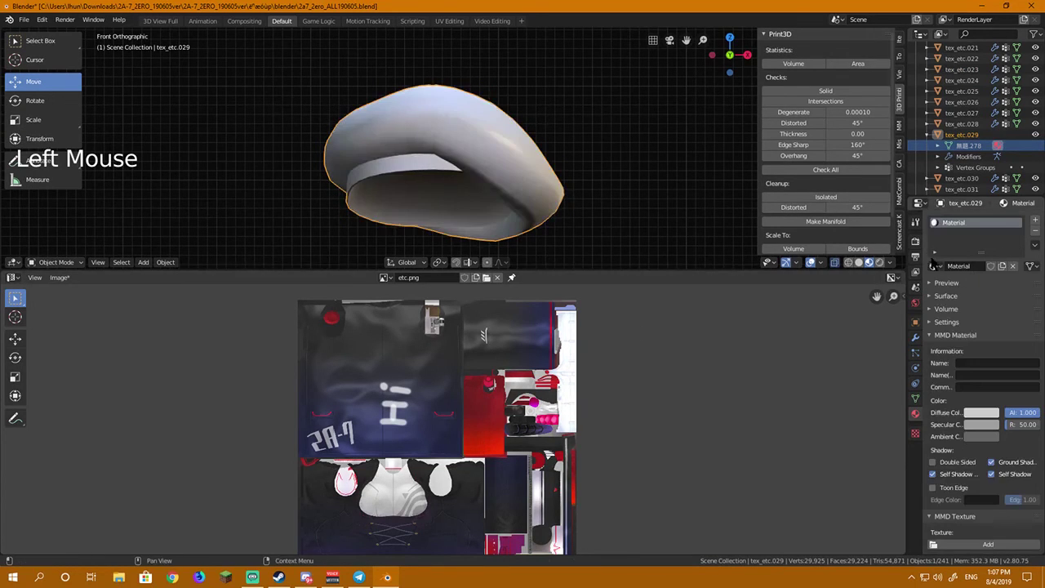
scroll(981, 246, down, 12)
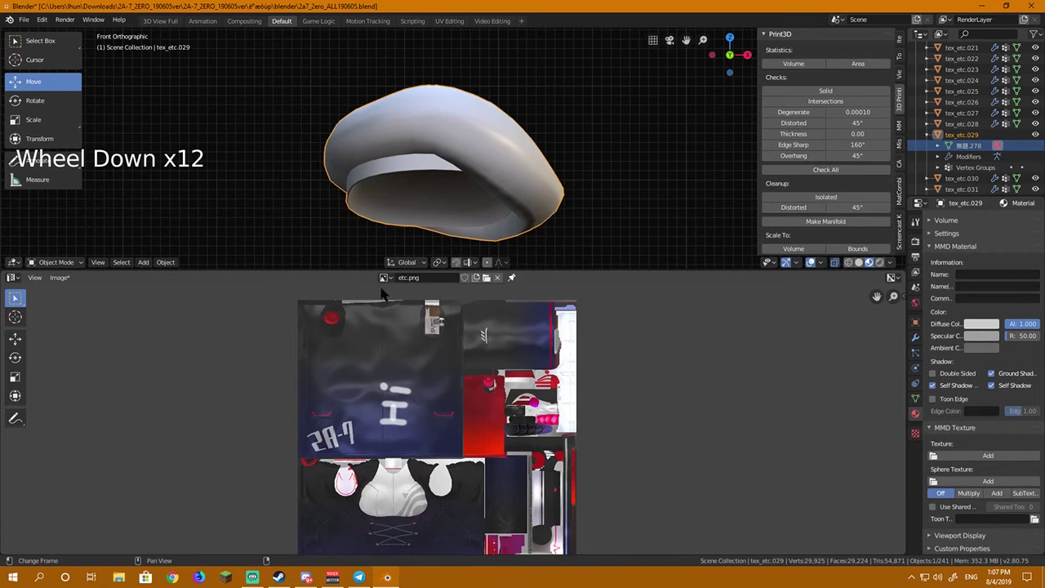
- Create a new blank black image named Hat at 1024 x 1024 px with alpha
click(80, 279)
click(58, 278)
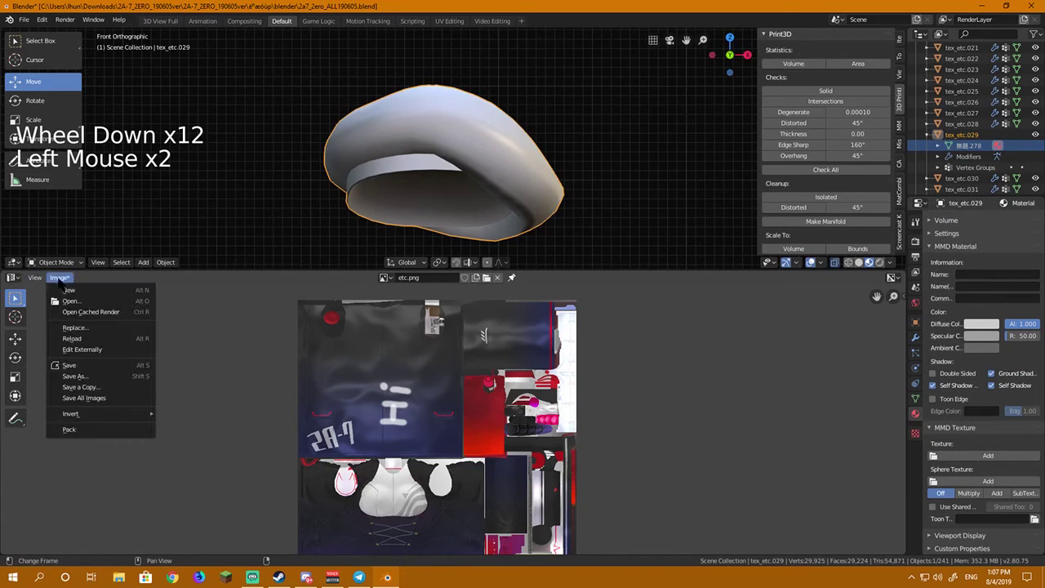
click(72, 290)
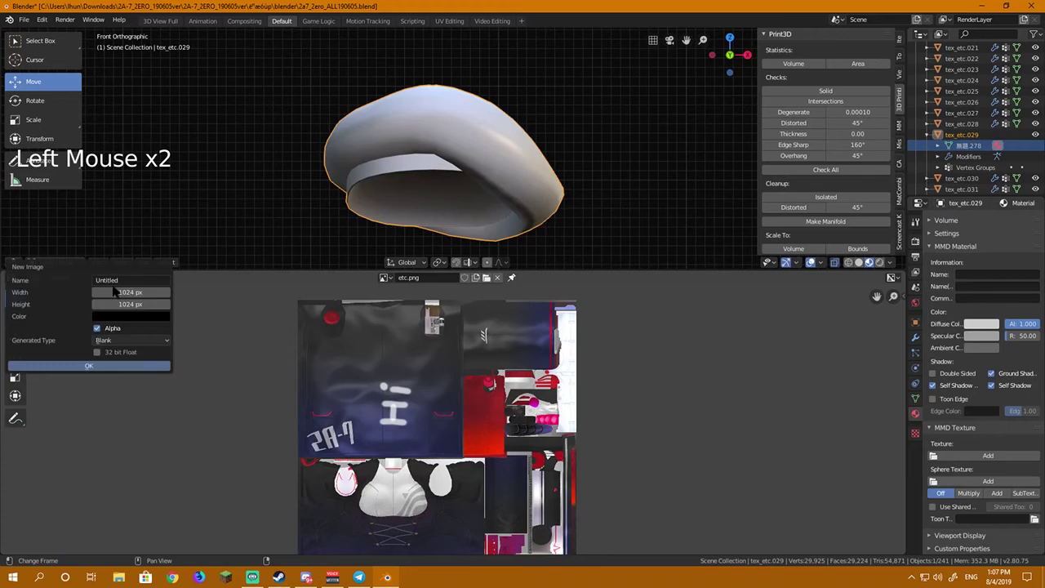
click(148, 280)
text(Hat)
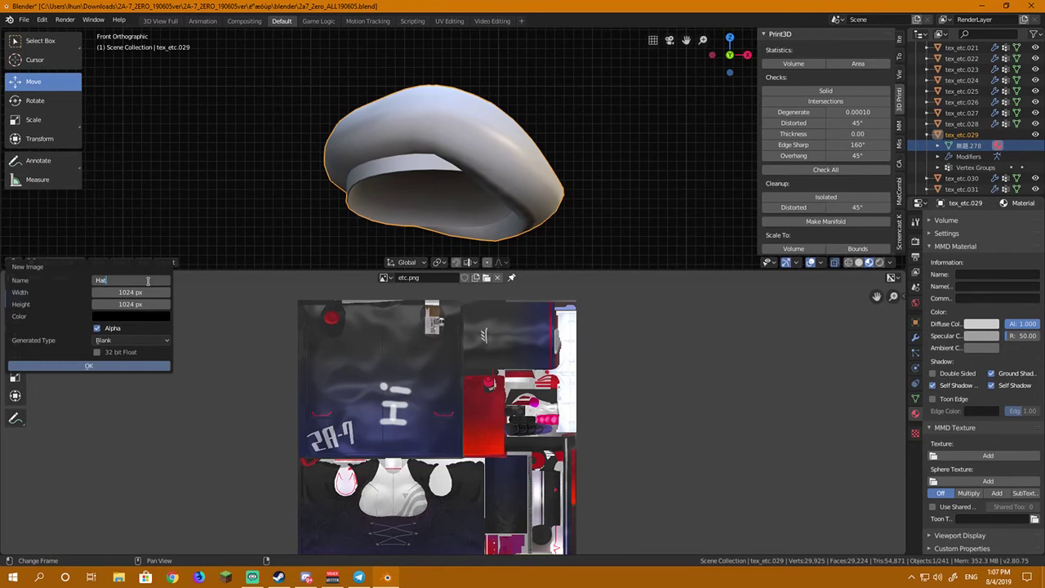
key(Return)
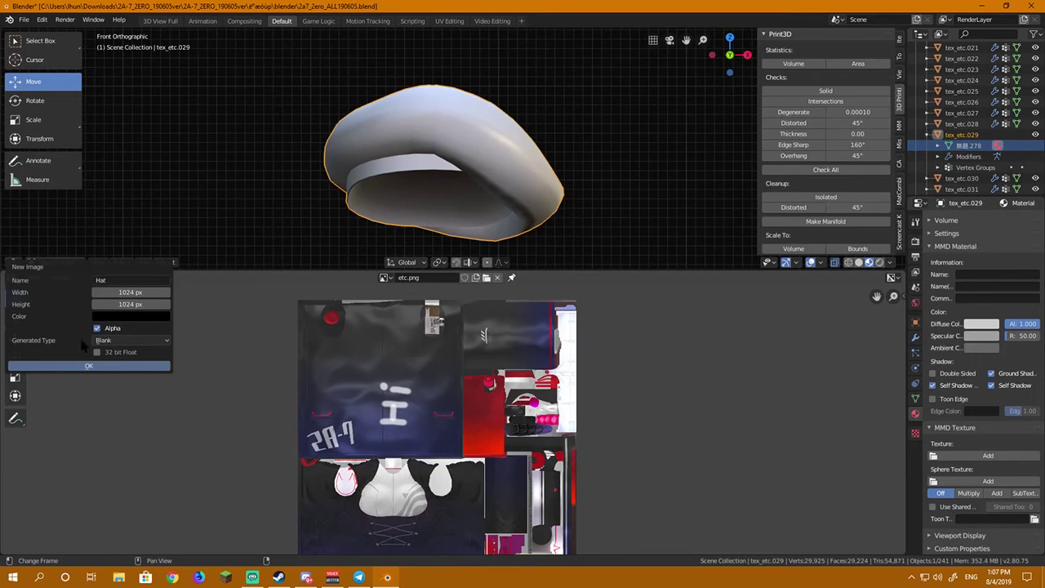
click(100, 365)
scroll(753, 333, up, 2)
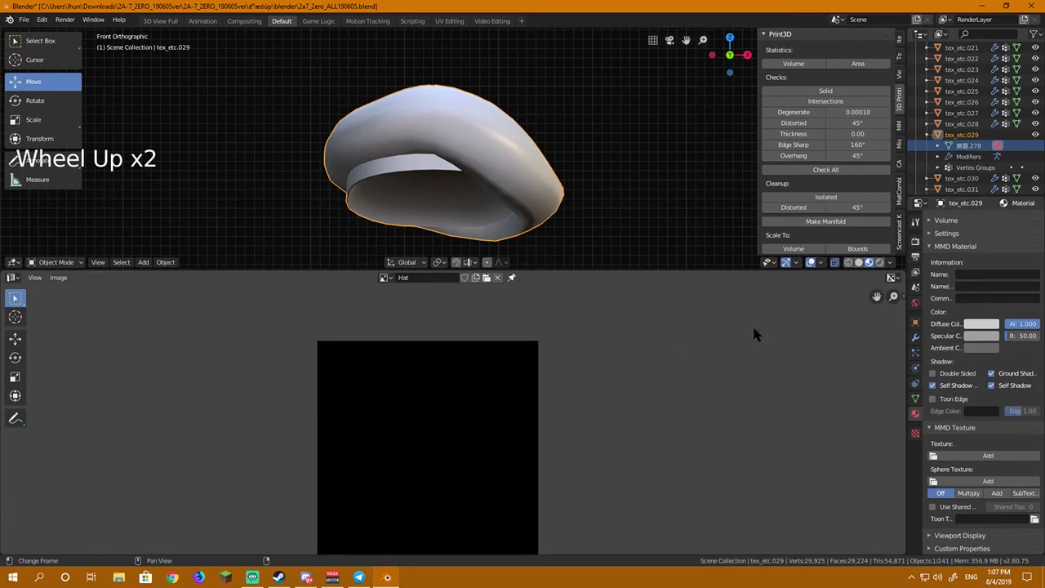
scroll(901, 310, down, 1)
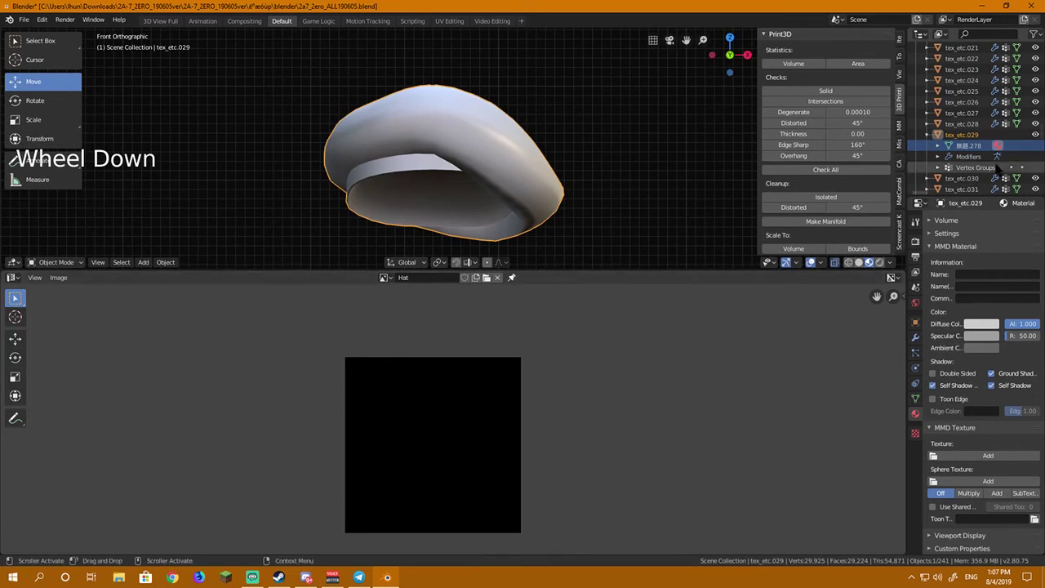
- Save the Hat image as Hat.png in PNG format in the blender folder
scroll(939, 237, up, 12)
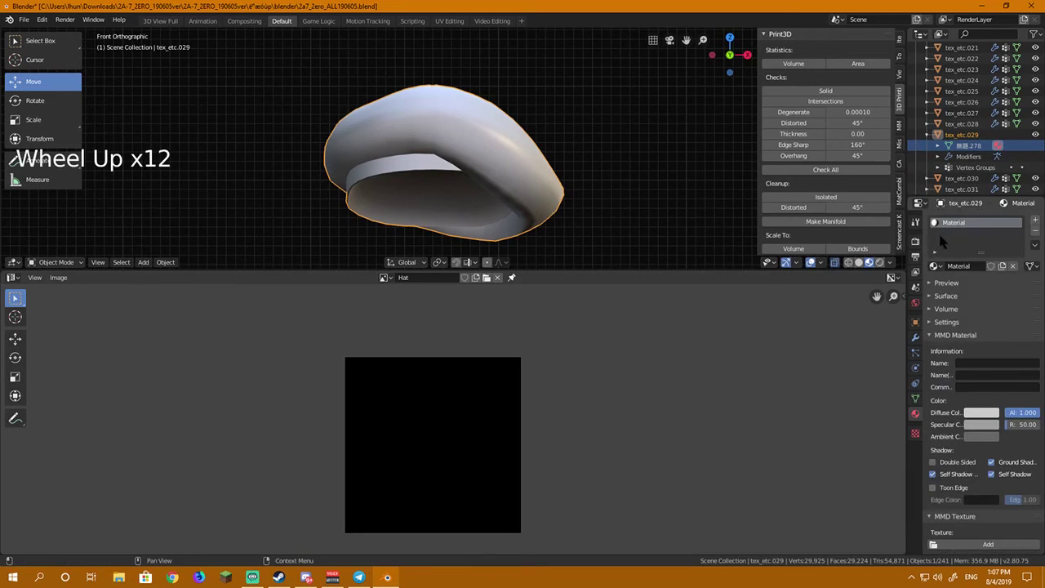
click(57, 277)
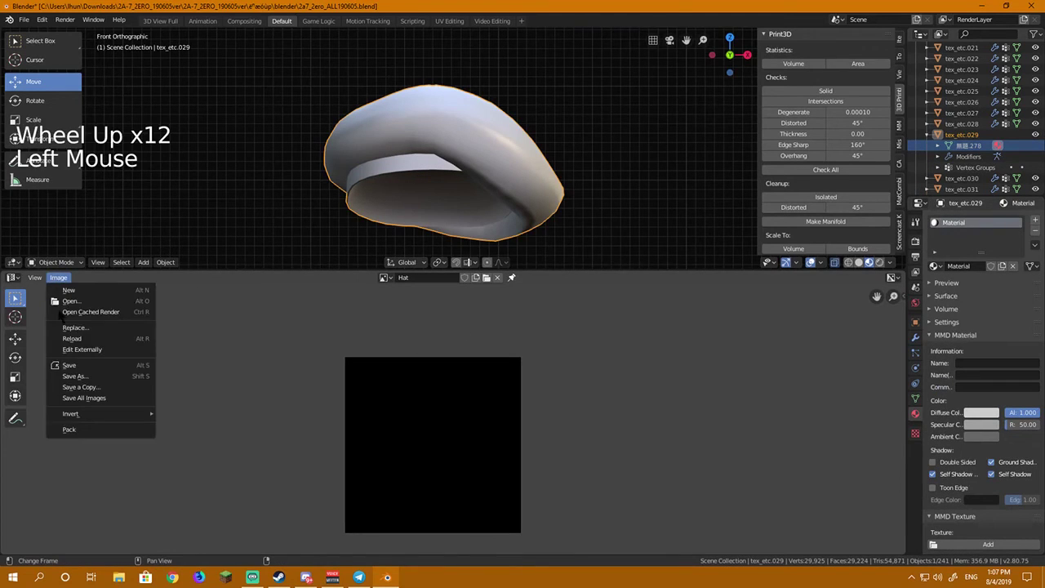
click(98, 384)
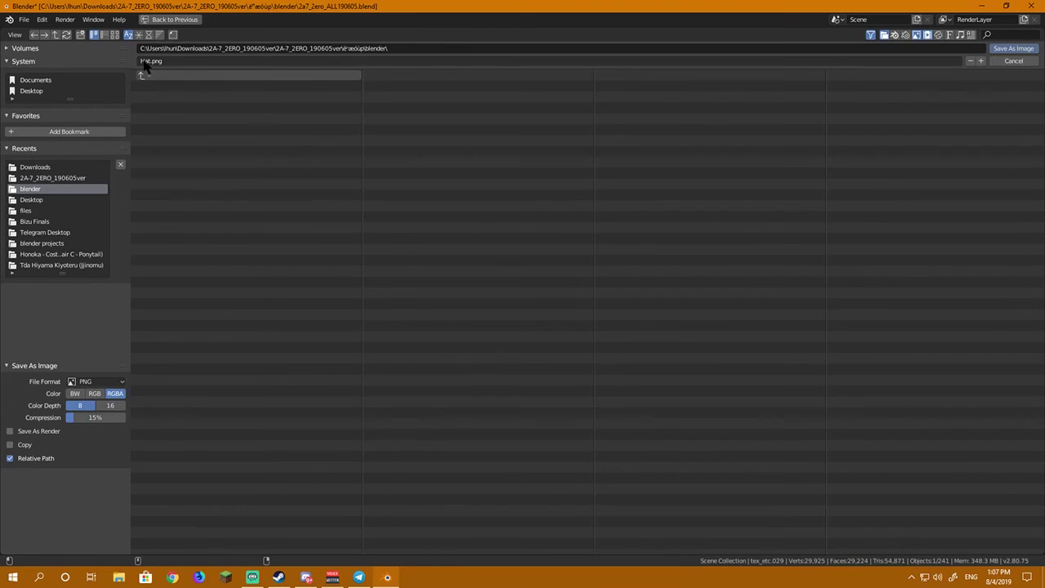
click(1008, 62)
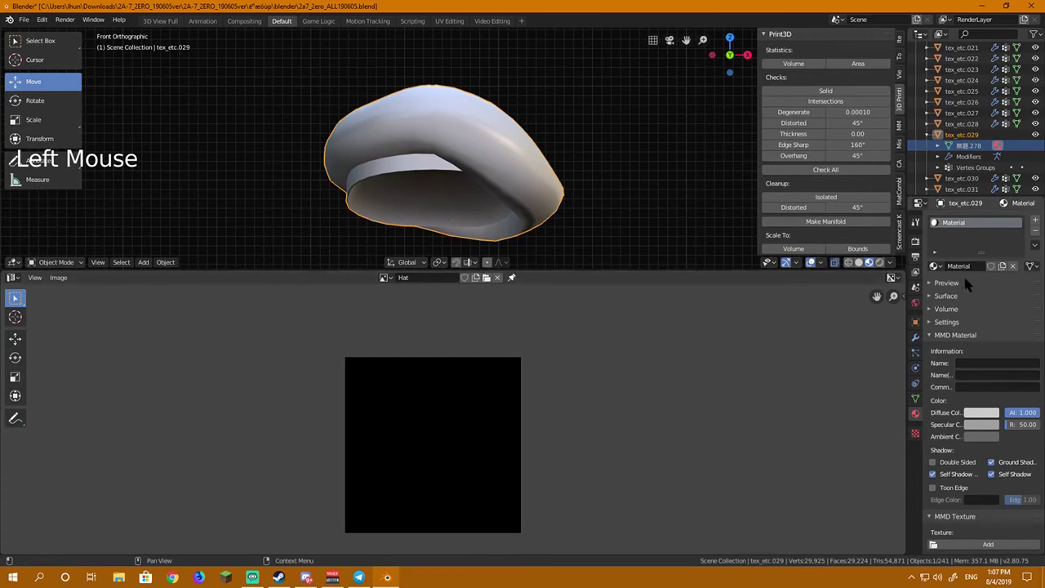
- Load Hat.png from the blender folder as the MMD texture of the beret's new material
scroll(980, 408, down, 15)
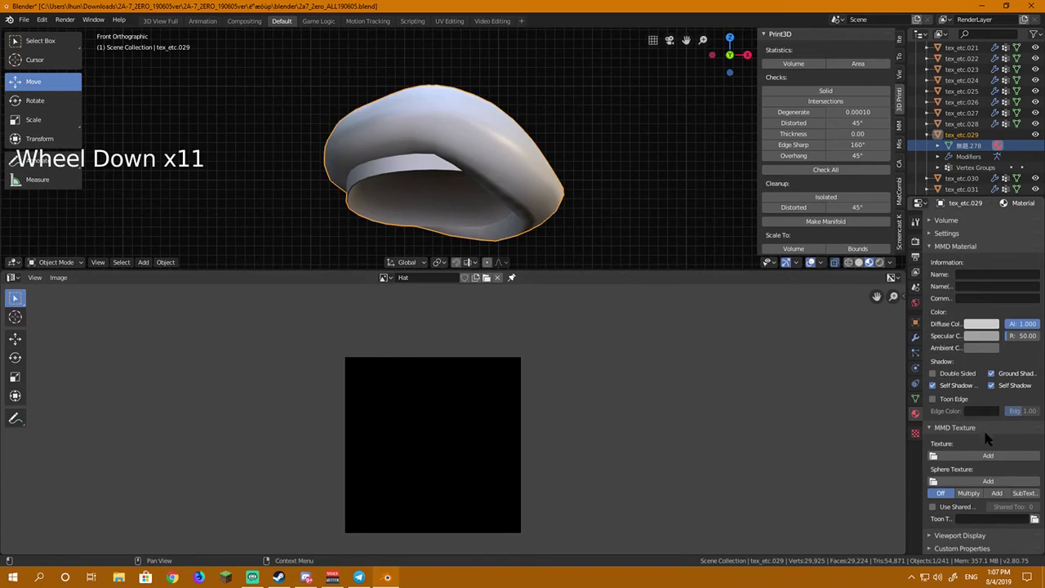
click(994, 465)
double_click(158, 107)
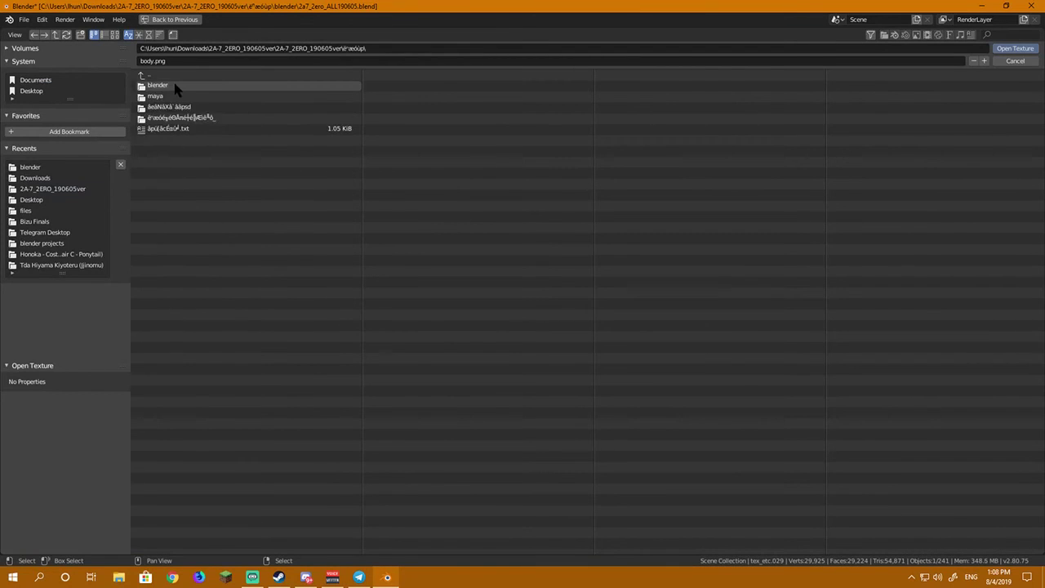
double_click(173, 86)
double_click(159, 117)
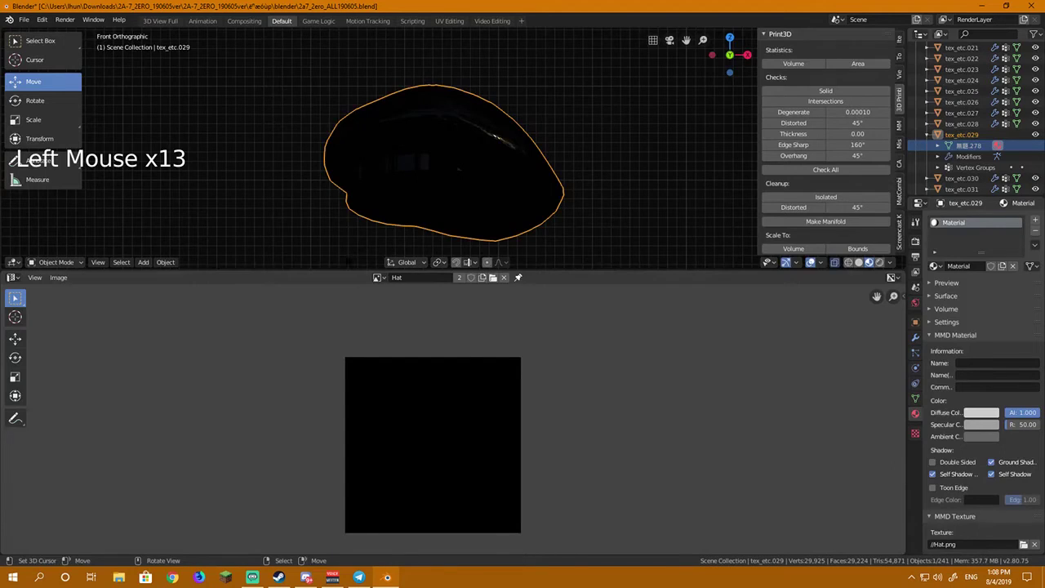
- Examine the beret with its black Hat texture from several angles in Object Mode
scroll(531, 237, up, 4)
scroll(531, 236, down, 5)
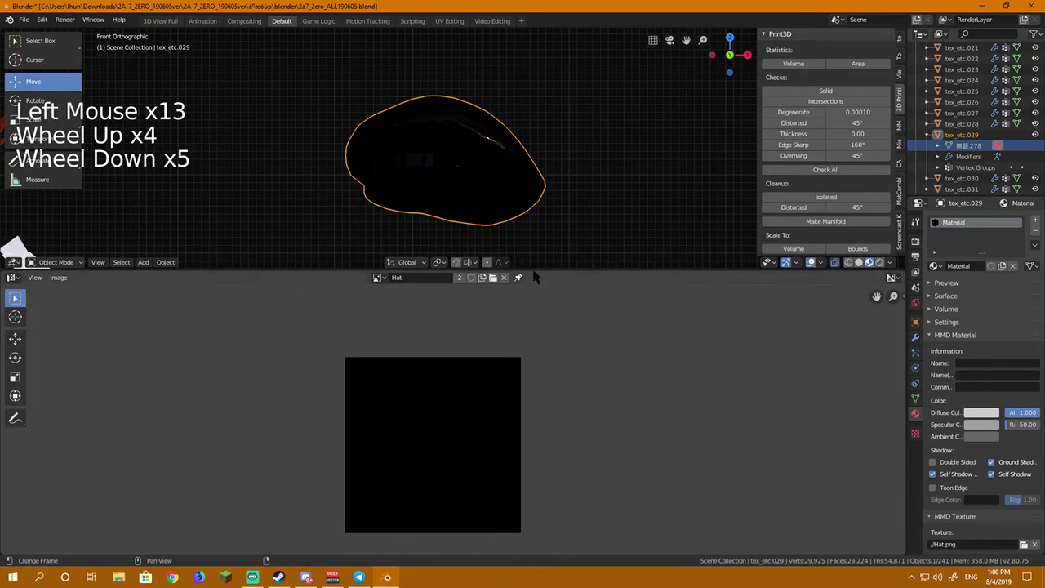
scroll(343, 237, up, 3)
middle_drag(342, 237, 574, 107)
scroll(325, 267, down, 3)
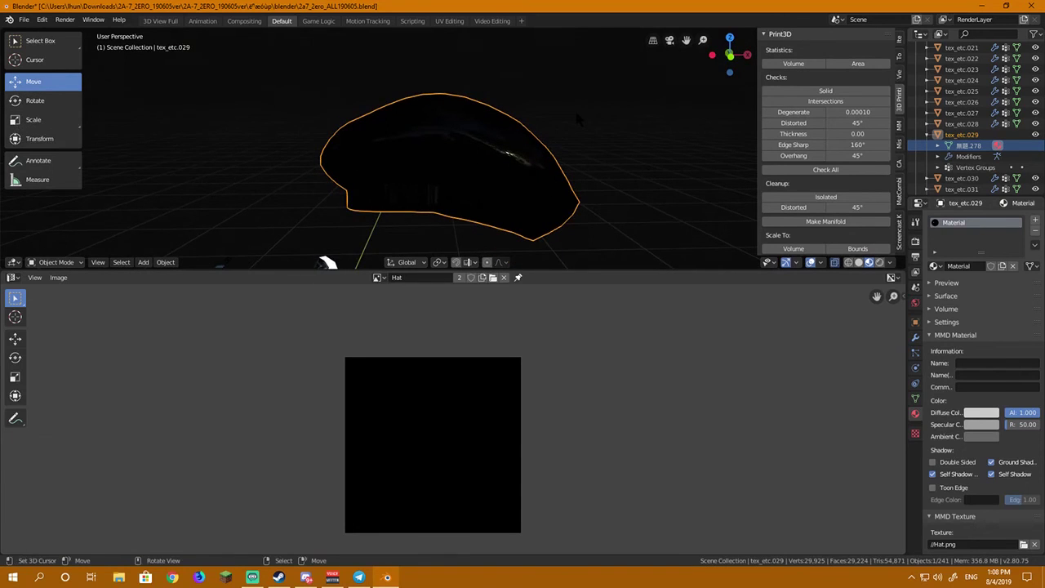
mouse_move(327, 262)
middle_down()
mouse_move(327, 250)
mouse_move(294, 265)
mouse_move(345, 245)
mouse_move(329, 253)
middle_up()
scroll(593, 139, down, 2)
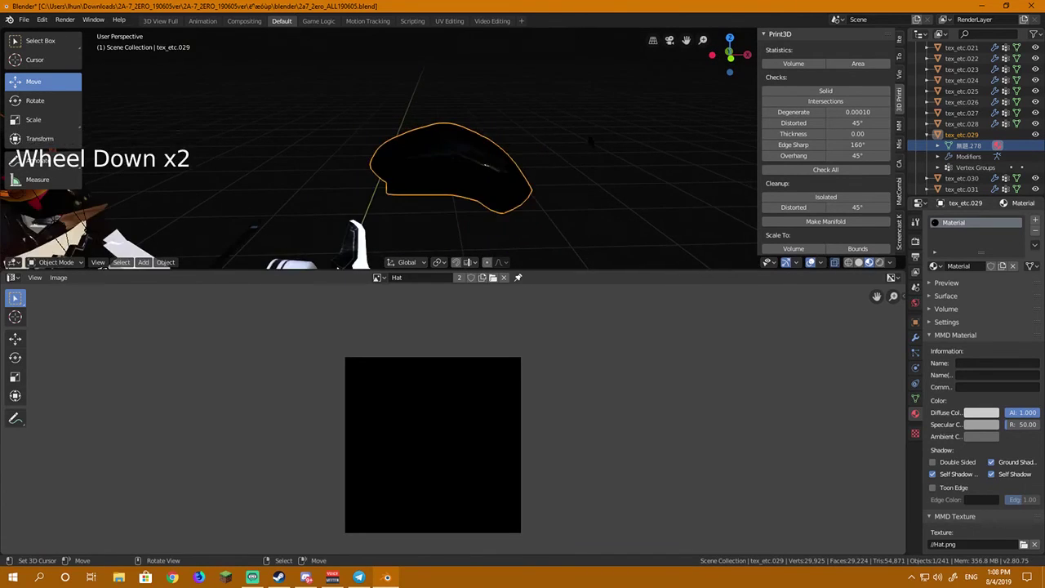
scroll(593, 139, up, 3)
mouse_move(593, 139)
middle_down()
mouse_move(575, 142)
mouse_move(600, 150)
middle_up()
scroll(576, 143, down, 2)
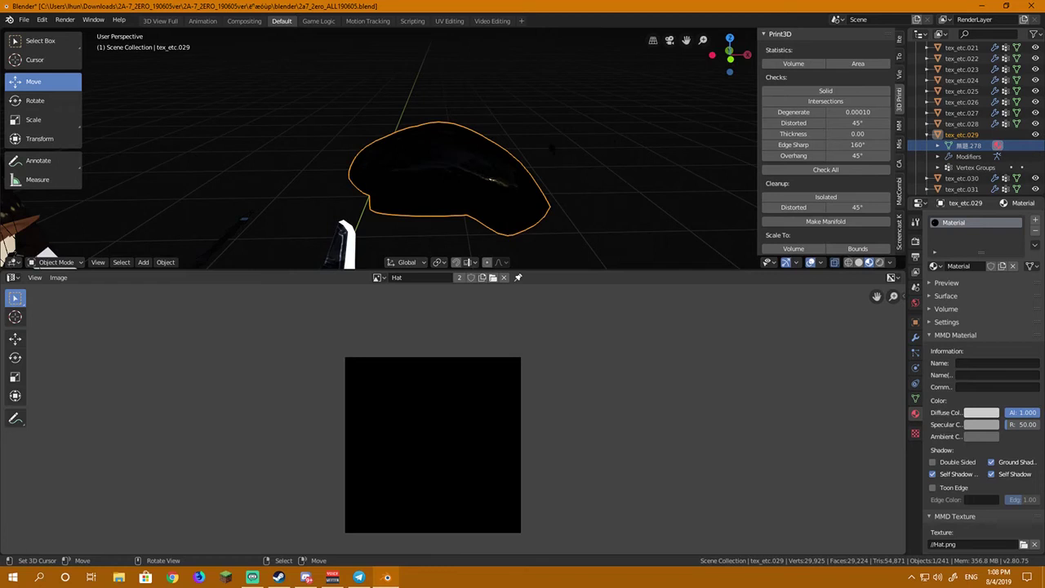
- Enter Edit Mode on the beret and inspect its existing UV layout over the Hat image
key(Tab)
middle_drag(564, 210, 565, 238)
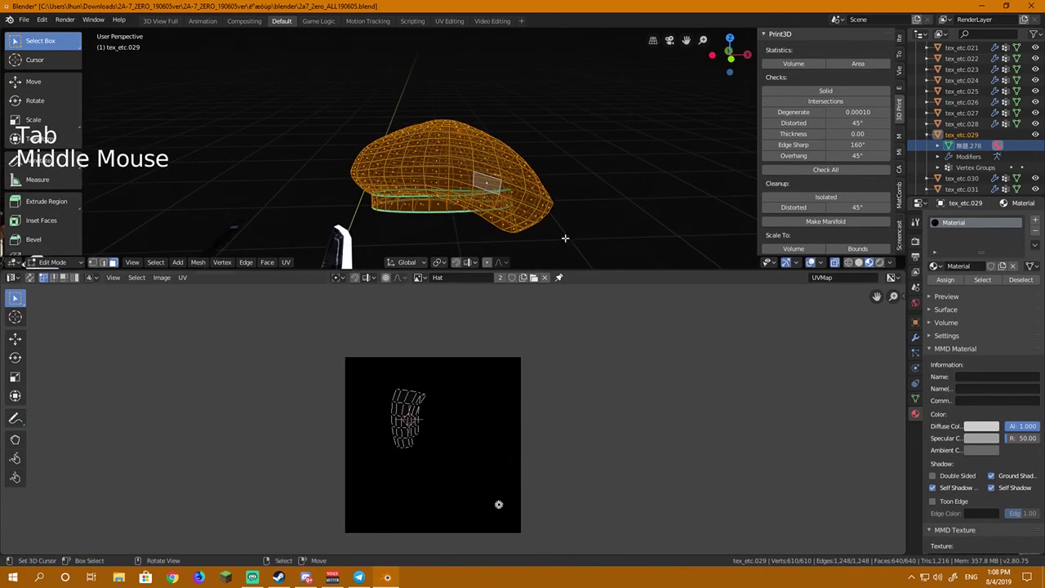
scroll(522, 460, up, 6)
scroll(526, 459, down, 3)
middle_drag(529, 459, 509, 441)
scroll(514, 421, down, 2)
scroll(600, 231, up, 2)
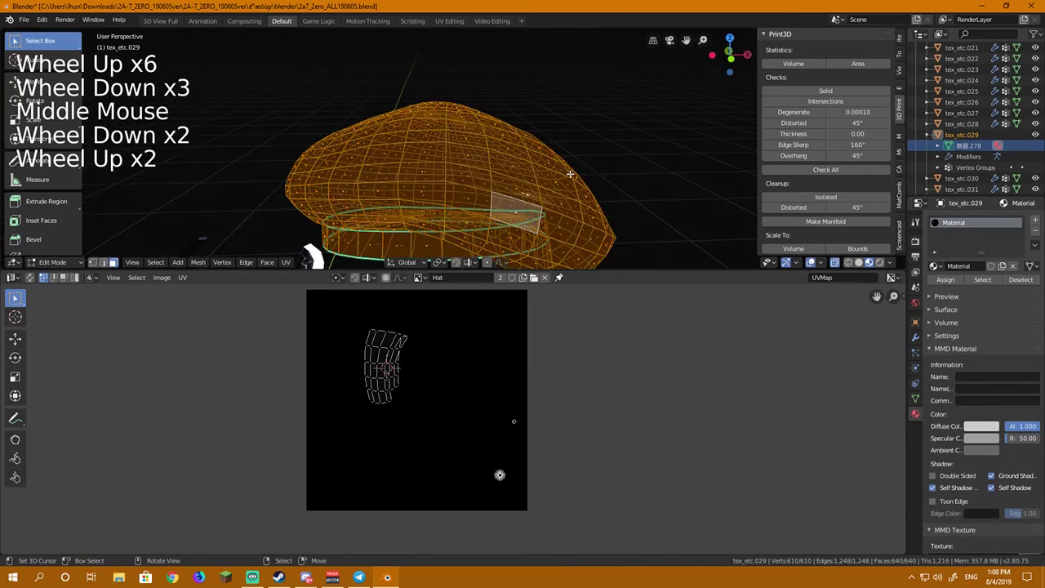
- Deselect all of the beret's faces in the front orthographic view and turn off X-ray
scroll(590, 161, down, 1)
middle_drag(590, 160, 592, 161)
key(a)
key(a)
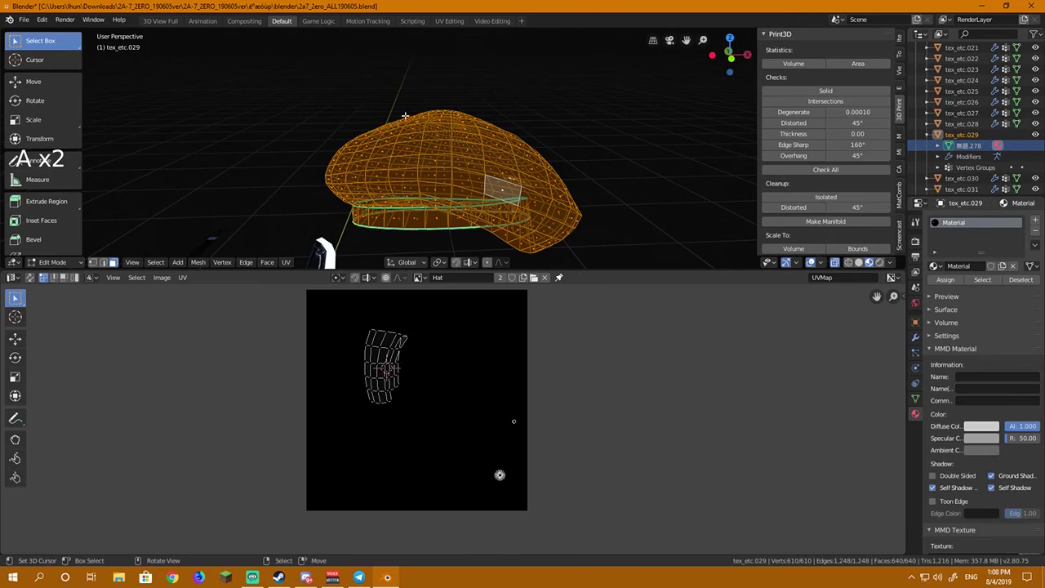
click(731, 60)
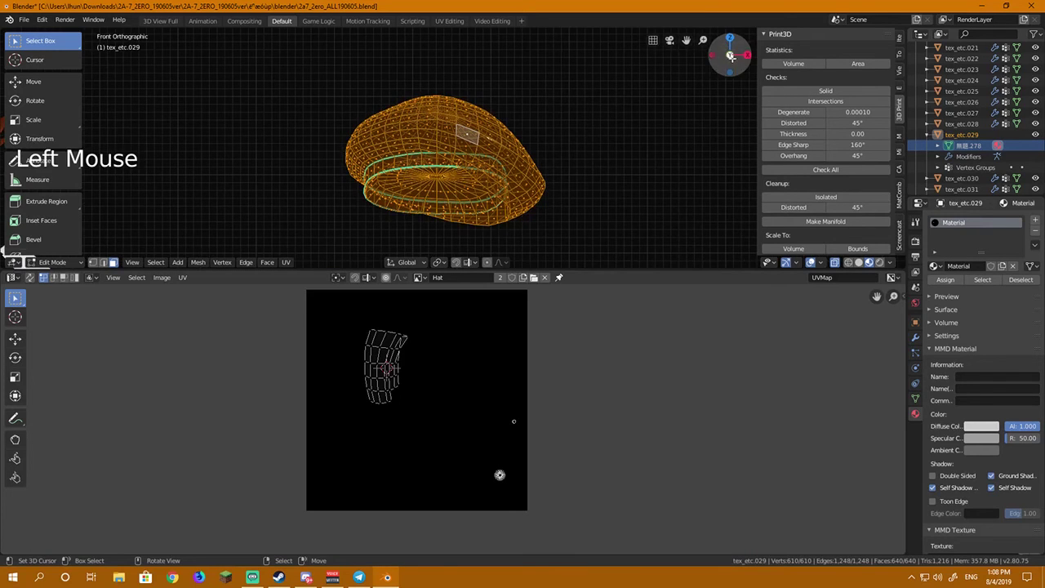
key(a)
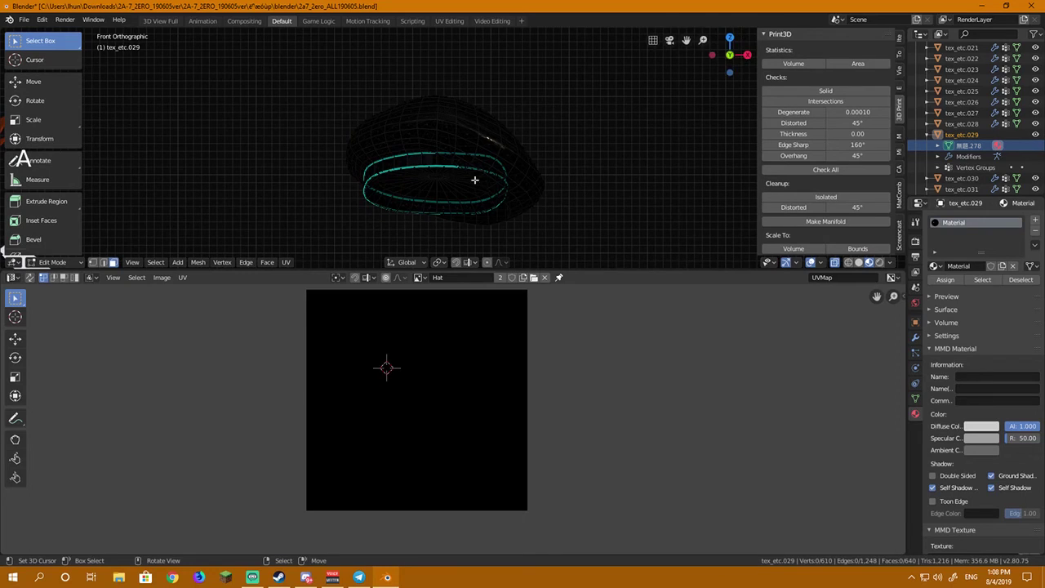
click(772, 248)
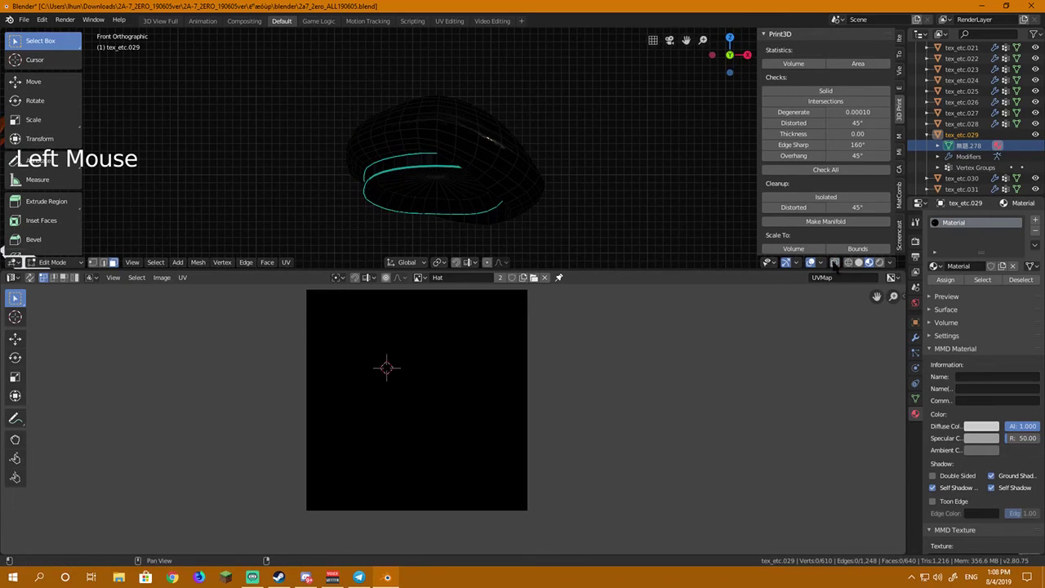
- Circle-select the front faces of the beret's crown, leaving out the band and the faces toward the drooping side
key(c)
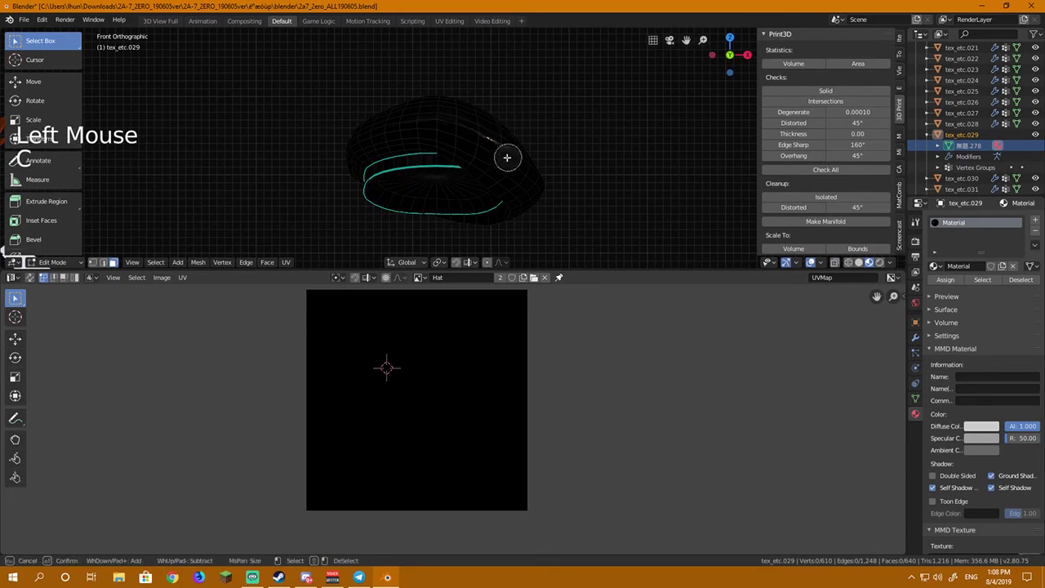
mouse_move(482, 135)
mouse_down()
mouse_move(490, 148)
mouse_move(468, 126)
mouse_move(405, 120)
mouse_move(417, 135)
mouse_move(461, 144)
mouse_move(408, 123)
mouse_move(393, 137)
mouse_move(380, 132)
mouse_move(387, 126)
mouse_move(374, 147)
mouse_move(406, 140)
mouse_up()
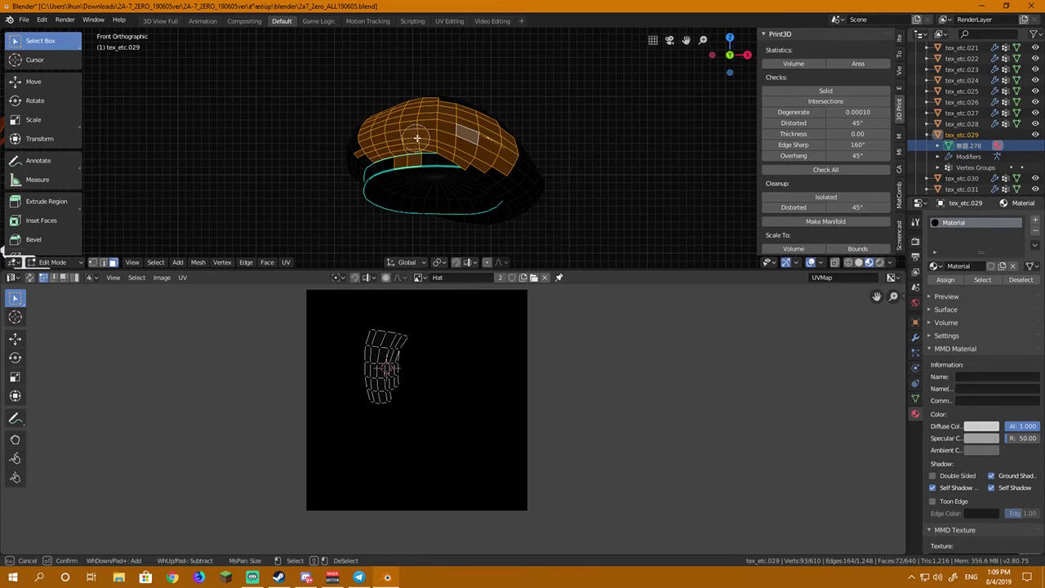
mouse_move(428, 182)
middle_down()
mouse_move(356, 179)
mouse_move(351, 164)
mouse_move(447, 201)
mouse_move(482, 187)
mouse_move(507, 115)
mouse_move(550, 98)
middle_up()
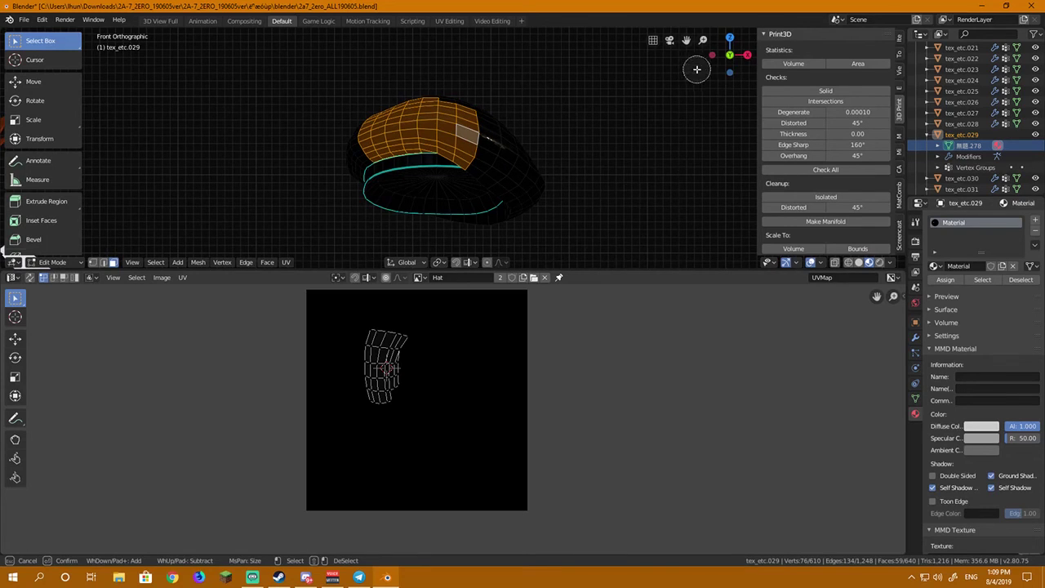
right_click(628, 117)
- Unwrap the selected crown faces with Project From View and enlarge their UV island in the upper-left part of the Hat image
key(u)
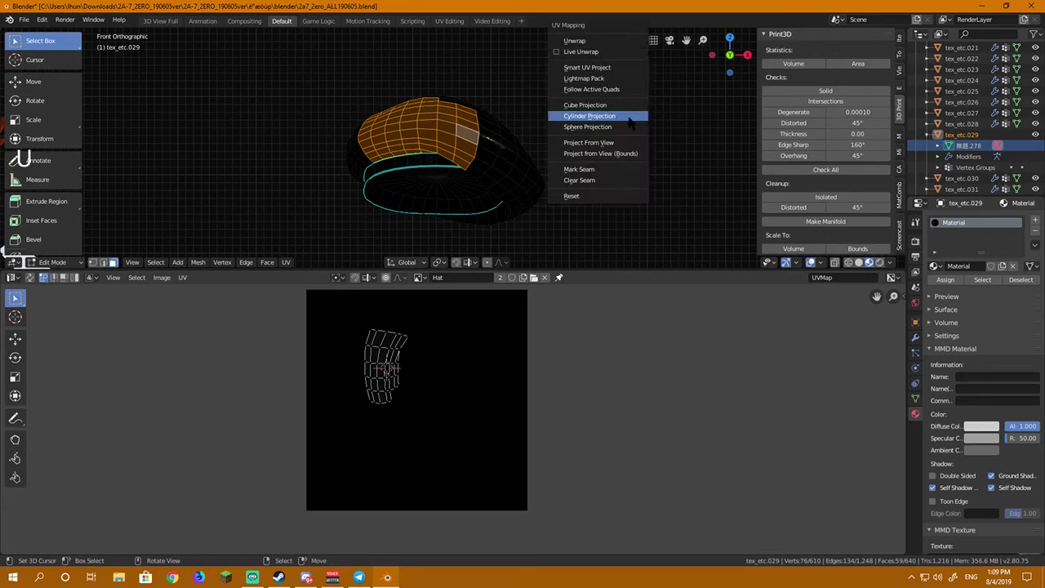
click(627, 144)
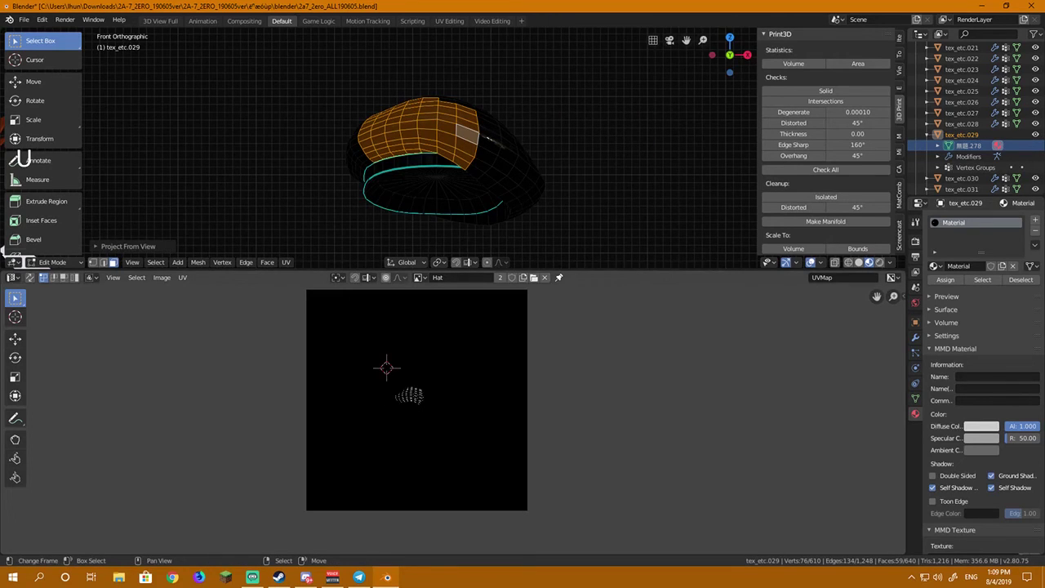
drag(427, 368, 359, 417)
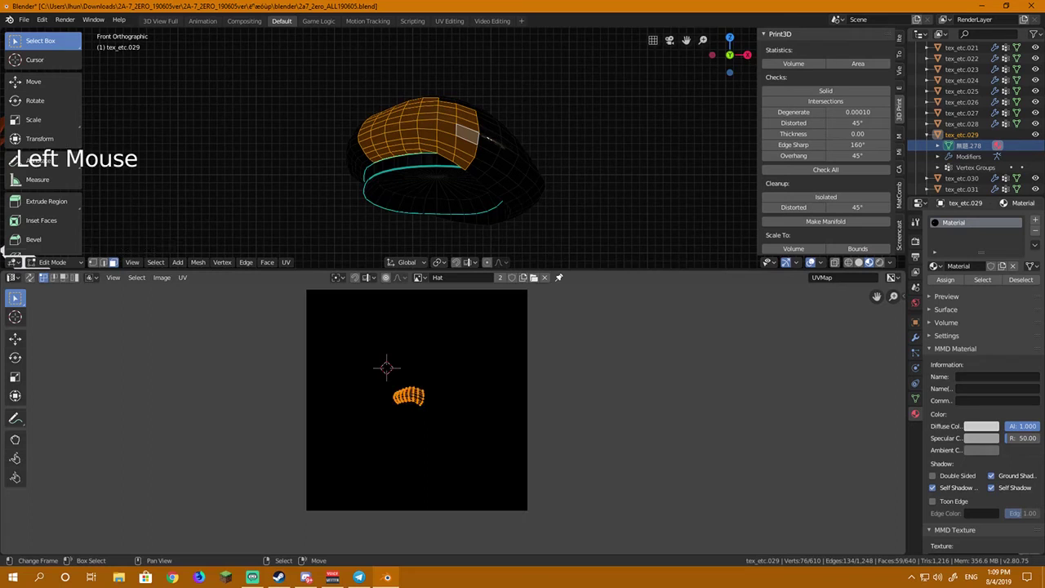
key(g)
key(Return)
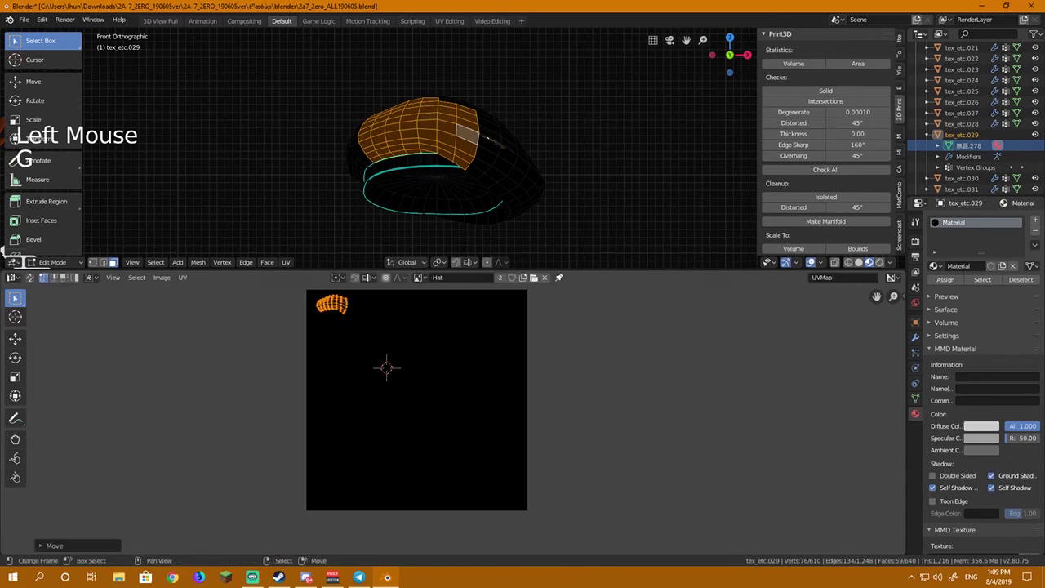
key(s)
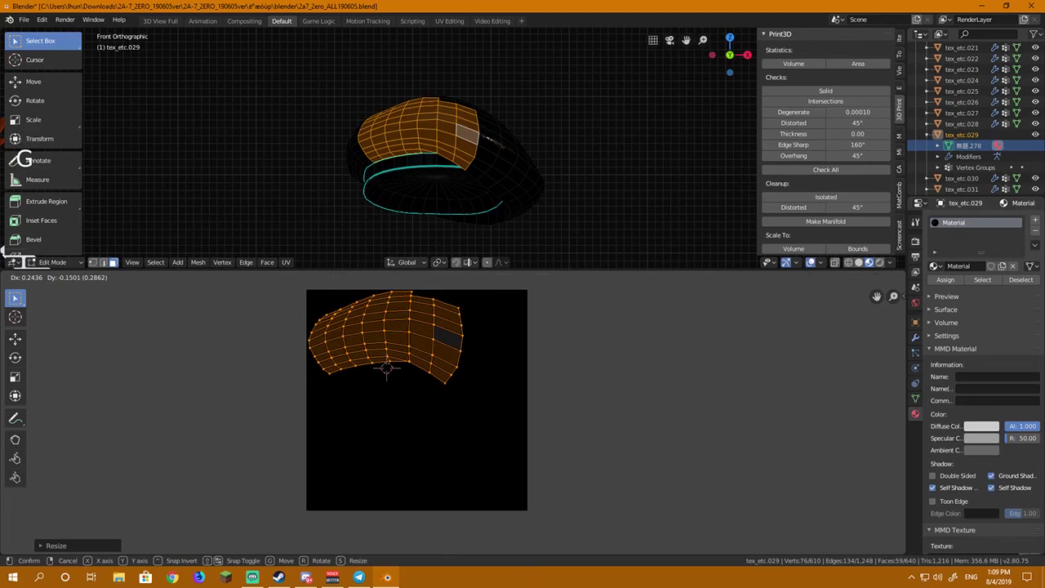
key(Return)
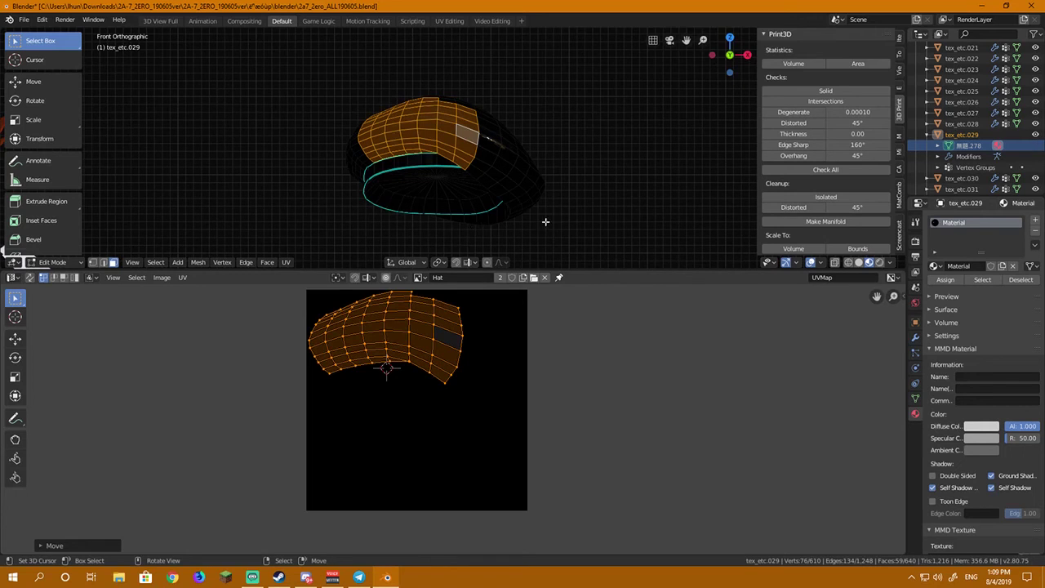
- Replace the selection with a circle selection of the beret's underside faces inside the band, removing stray crown faces
click(155, 262)
key(c)
mouse_move(447, 193)
mouse_down()
mouse_move(391, 190)
mouse_move(471, 196)
mouse_up()
mouse_move(471, 195)
middle_down()
mouse_move(495, 171)
mouse_move(511, 183)
mouse_move(474, 108)
mouse_move(471, 146)
mouse_move(456, 142)
mouse_move(459, 102)
middle_up()
mouse_move(386, 109)
middle_down()
mouse_move(370, 128)
mouse_move(431, 121)
mouse_move(430, 133)
mouse_move(409, 136)
mouse_move(419, 138)
mouse_move(373, 145)
middle_up()
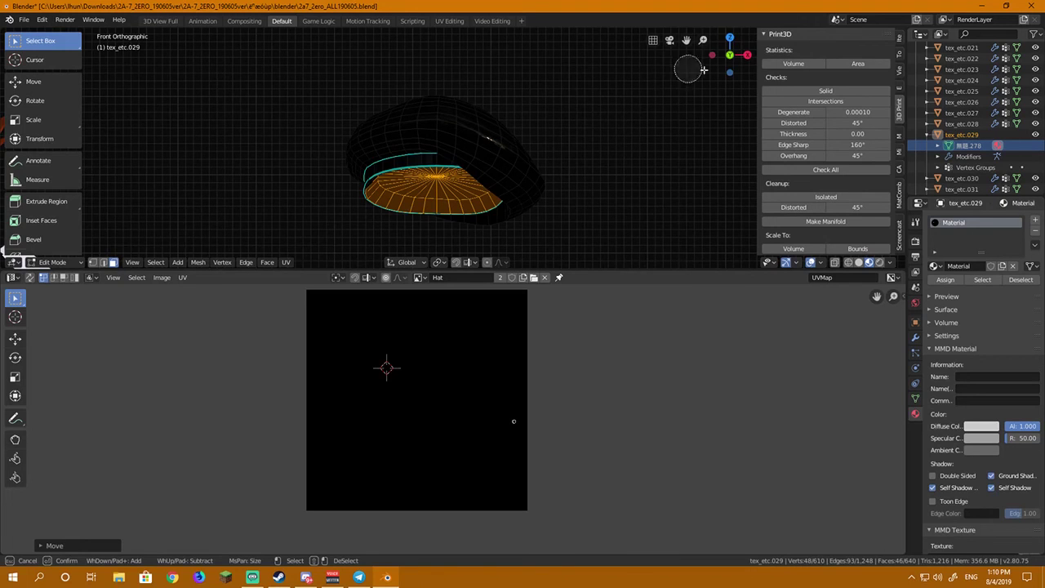
key(Escape)
- Unwrap the selected underside faces with Project From View from the bottom orthographic view
click(728, 36)
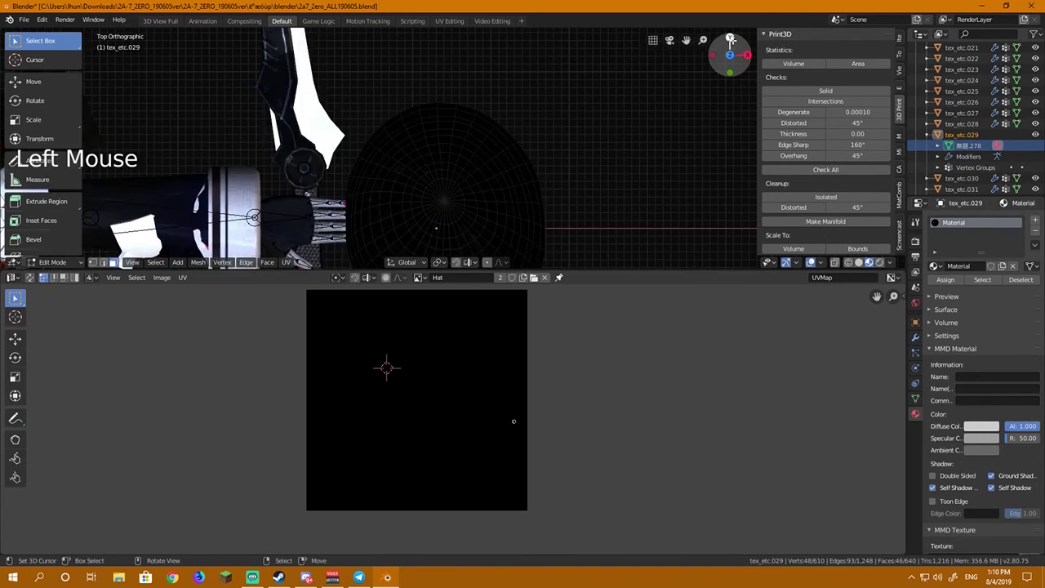
click(729, 37)
double_click(729, 38)
click(729, 38)
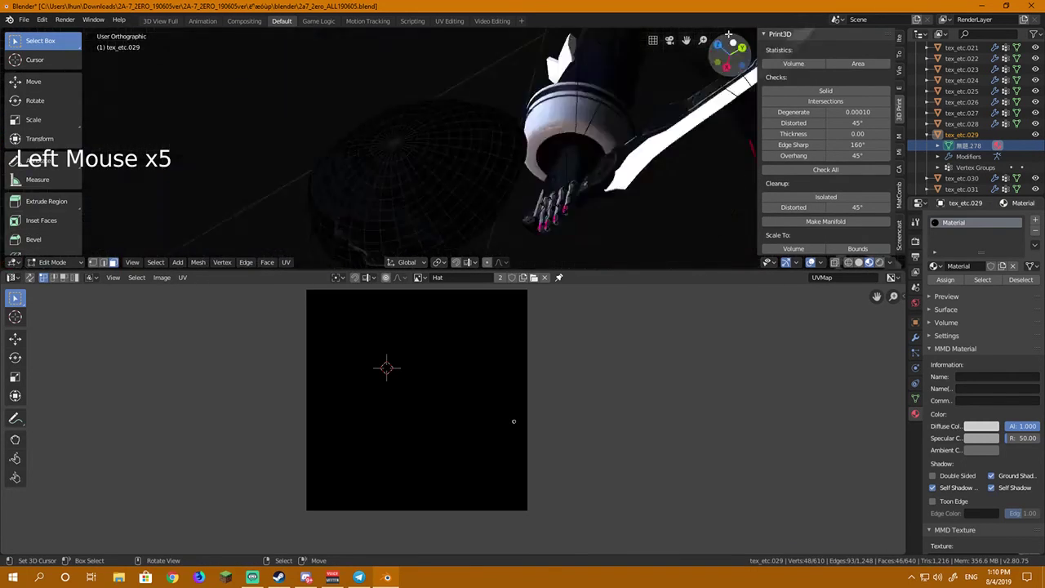
click(729, 38)
click(729, 38)
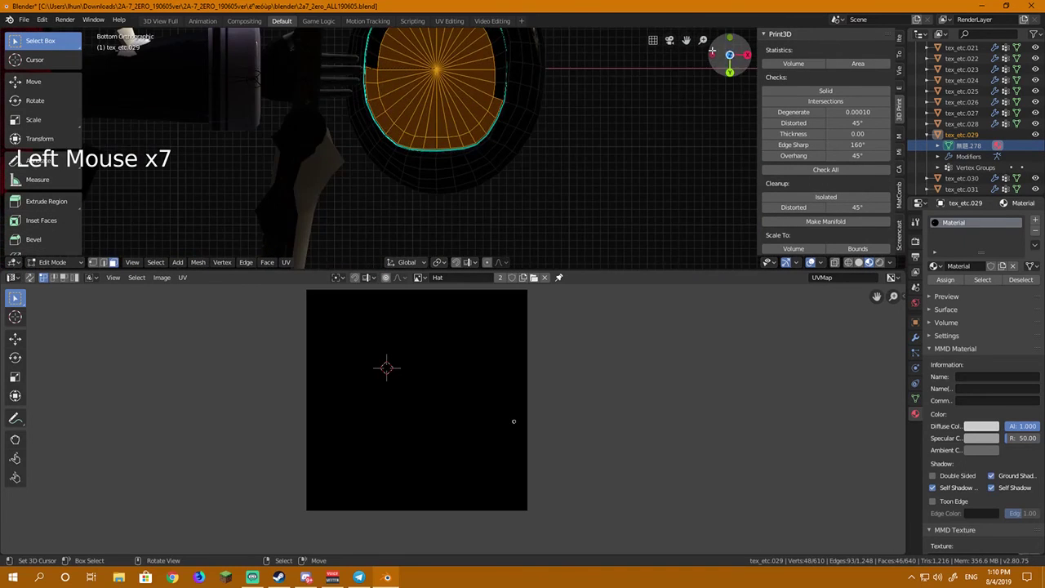
shift+middle_drag(599, 102, 604, 165)
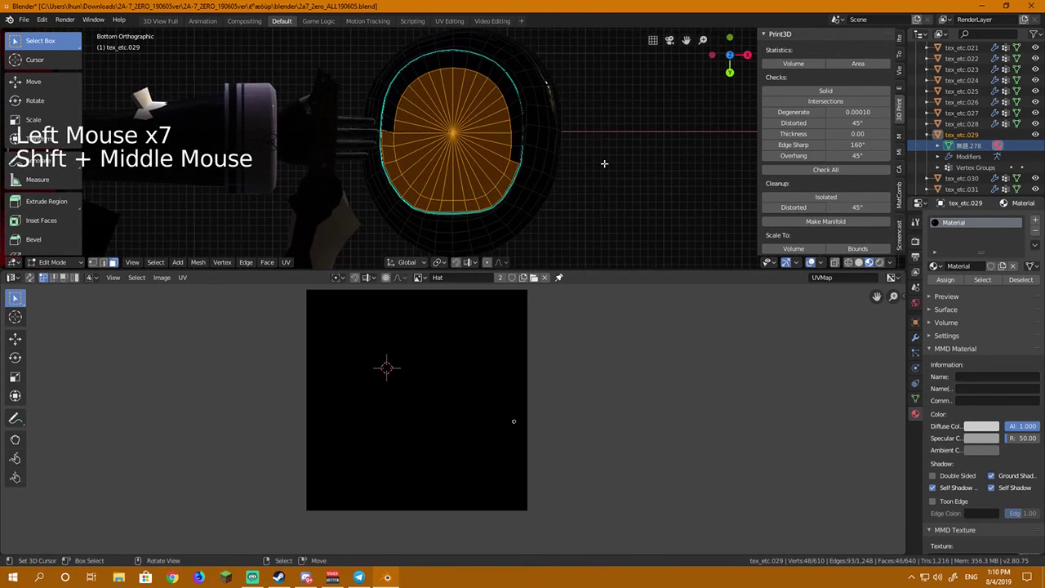
key(u)
click(604, 165)
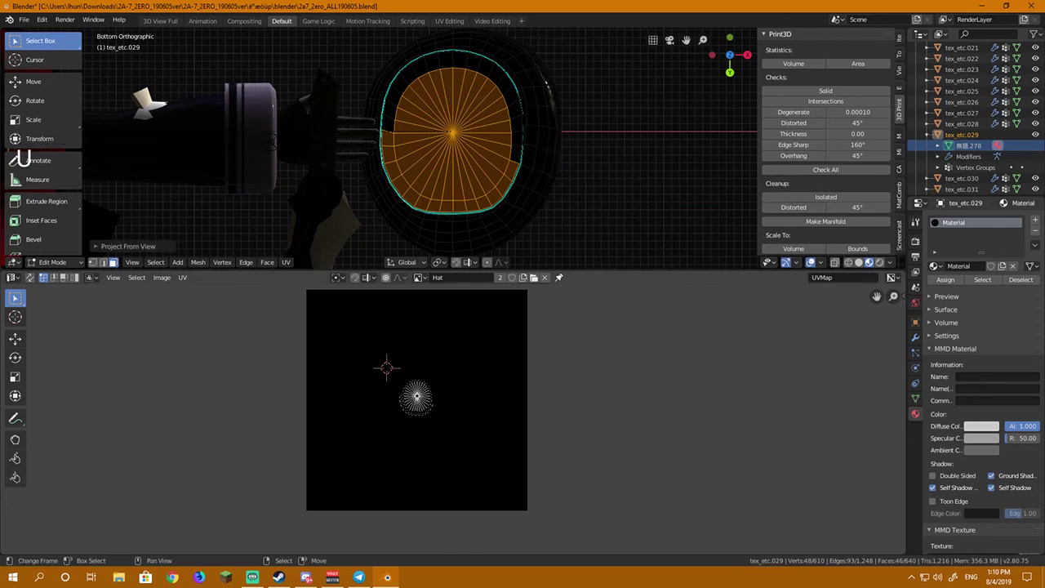
- Scale up the underside UV island and place it at the Hat image's left edge, just below the crown island
click(147, 100)
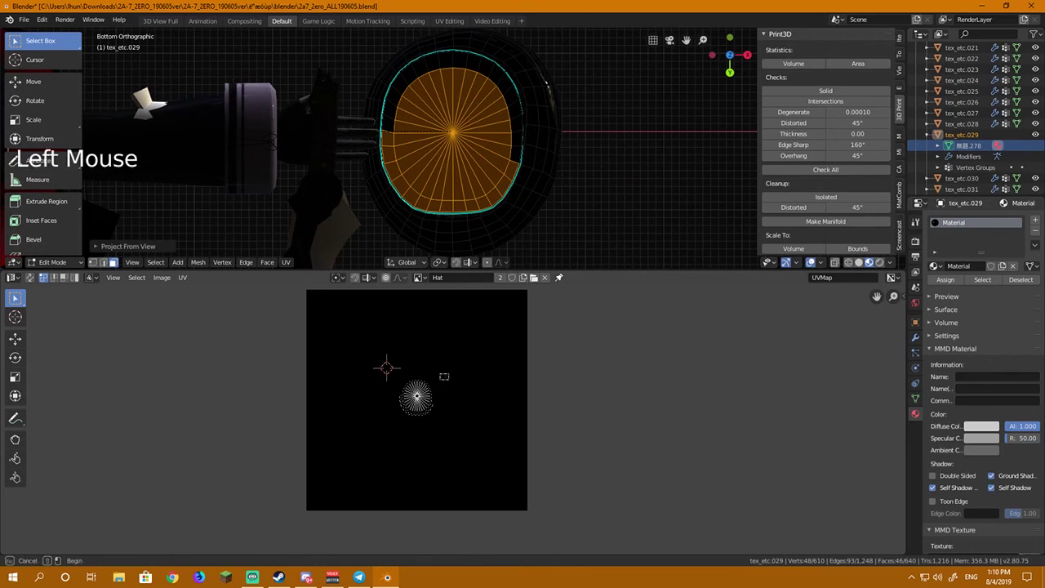
key(g)
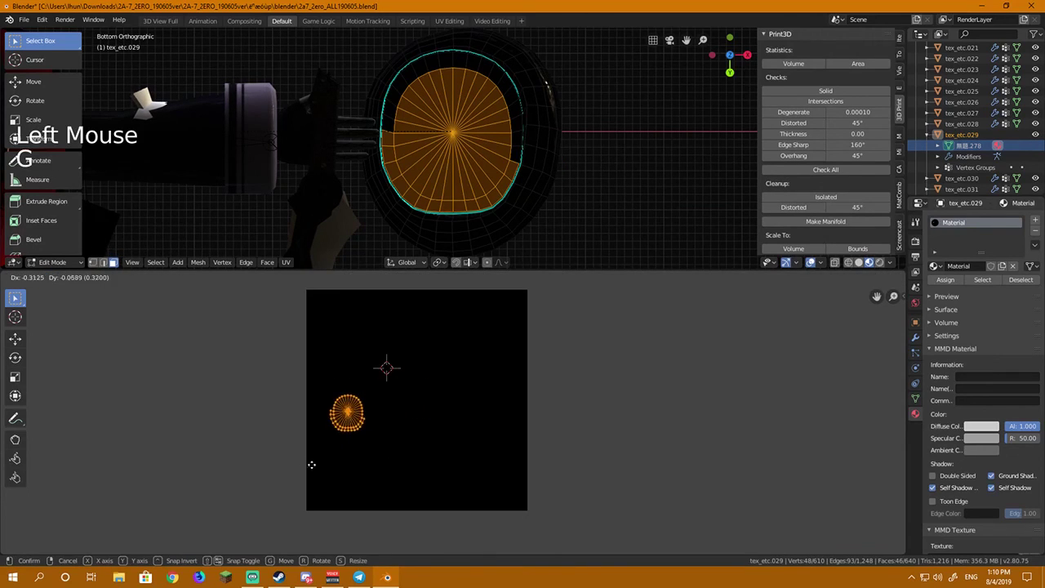
click(301, 470)
key(s)
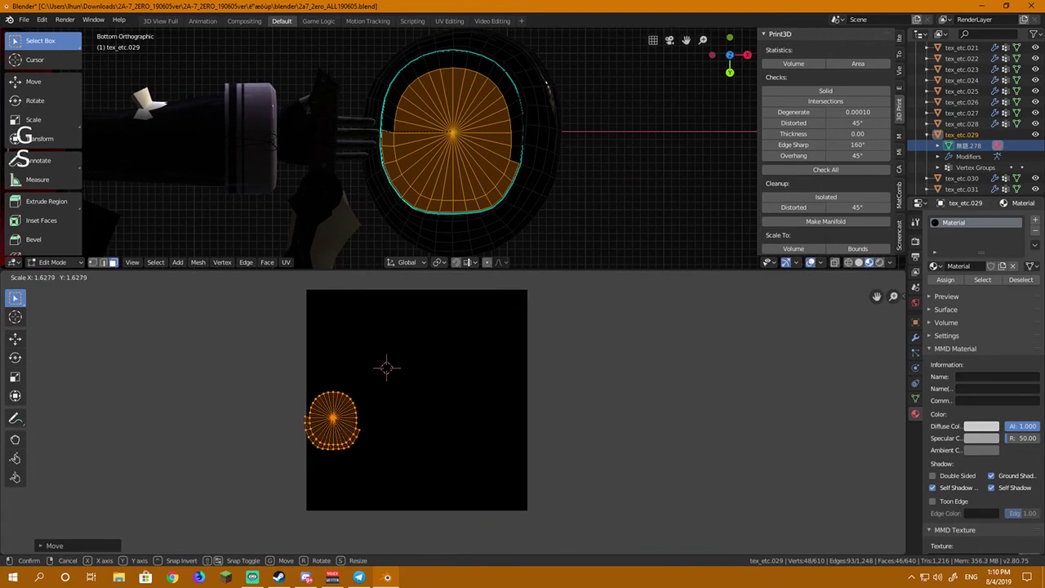
key(g)
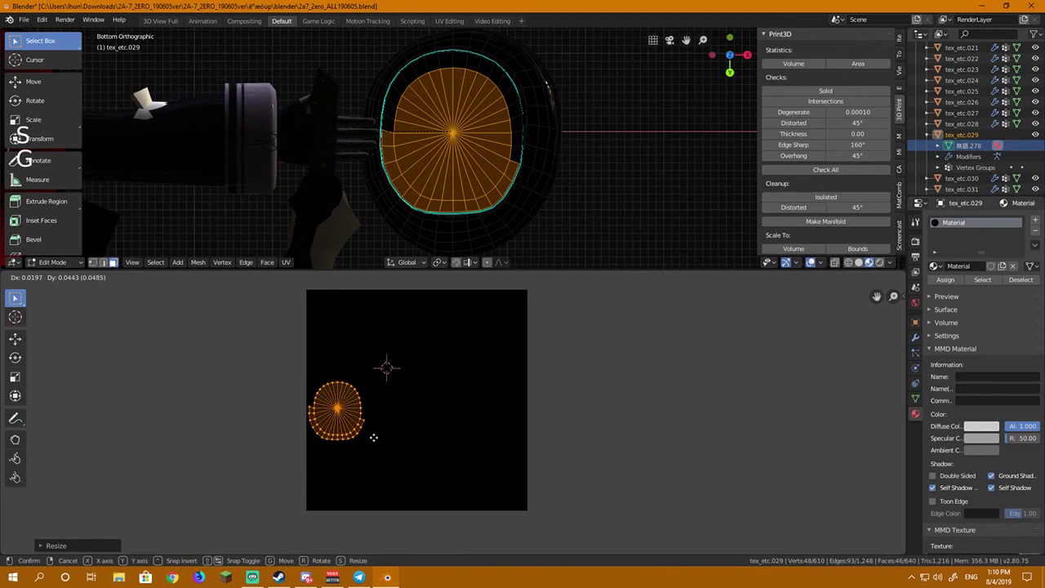
click(373, 436)
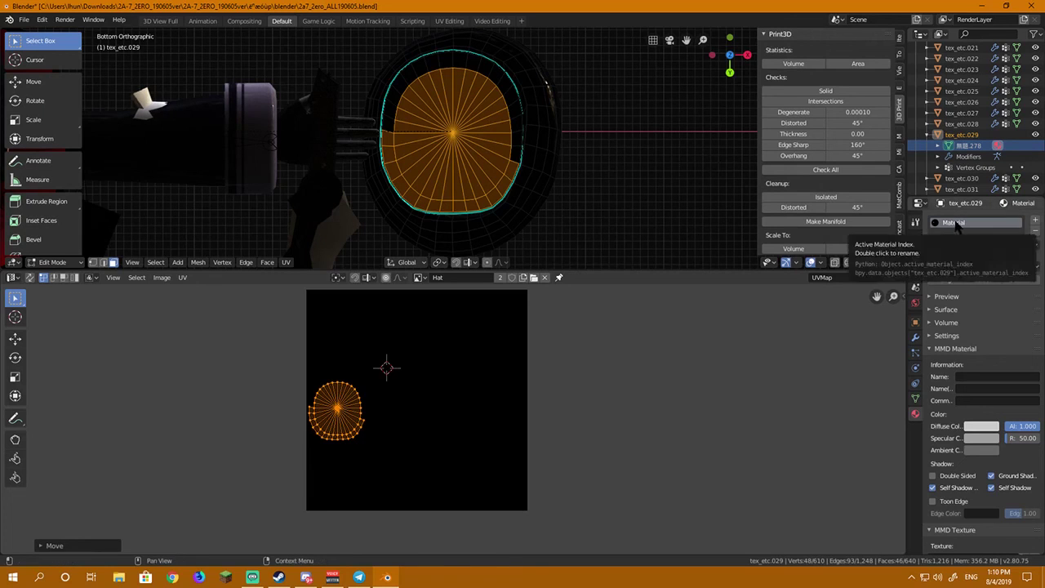
- Select all of the beret's faces to show the full UV layout, and set the UV sticky selection mode to Shared Location
key(Tab)
key(Tab)
key(a)
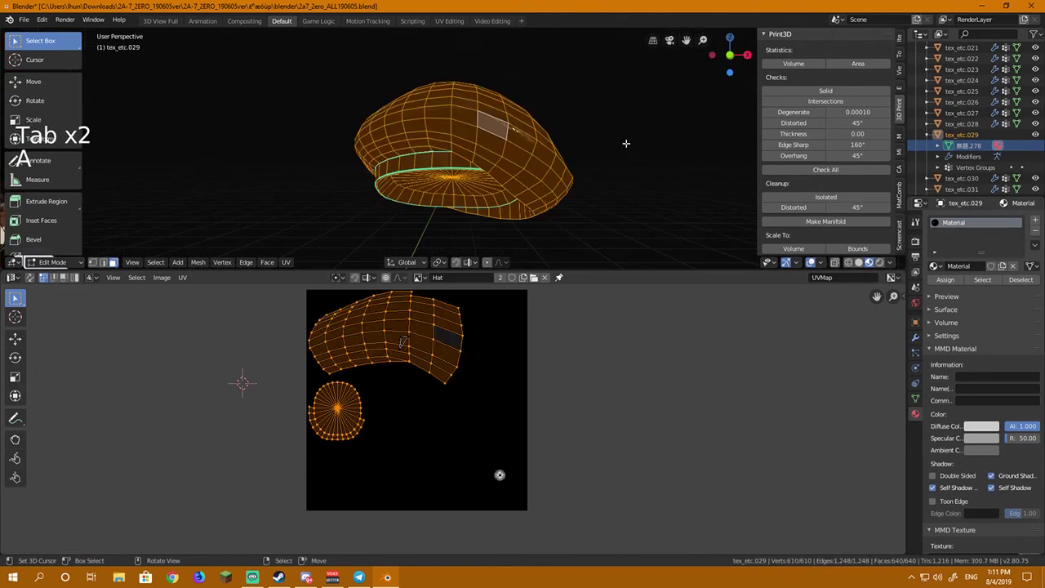
scroll(421, 407, up, 6)
scroll(421, 407, down, 3)
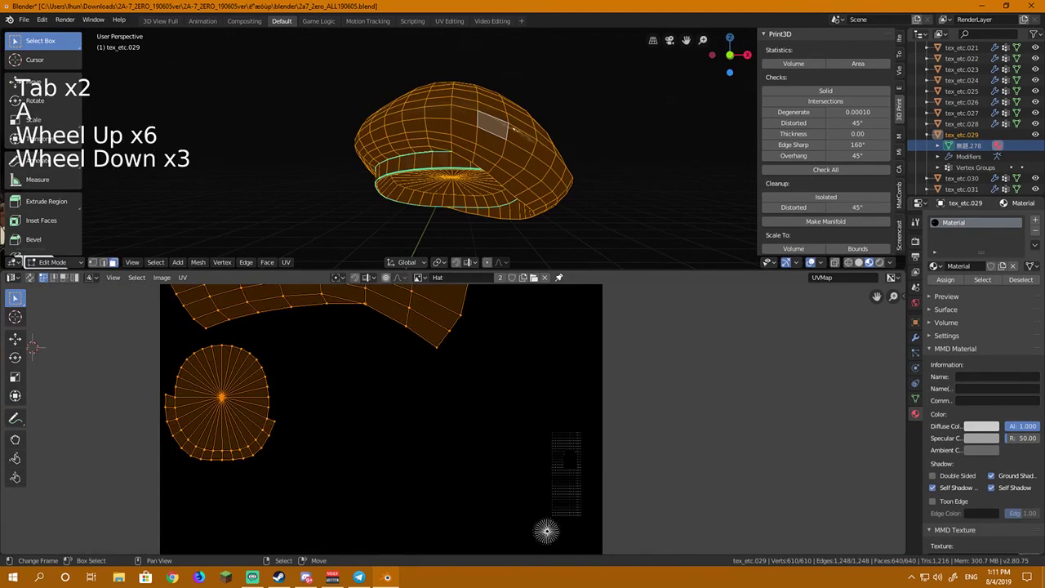
shift+middle_drag(494, 459, 465, 391)
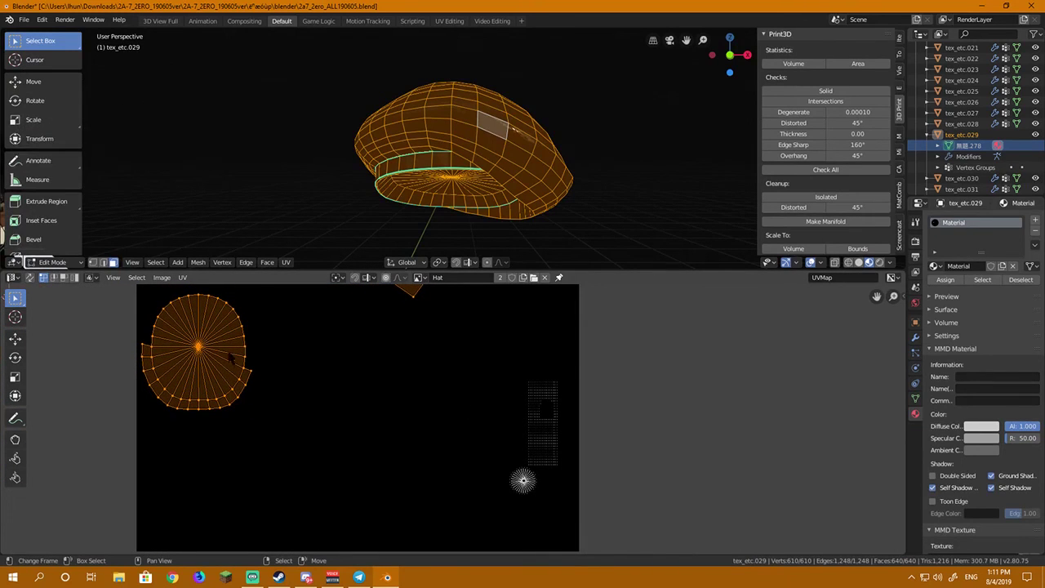
click(90, 278)
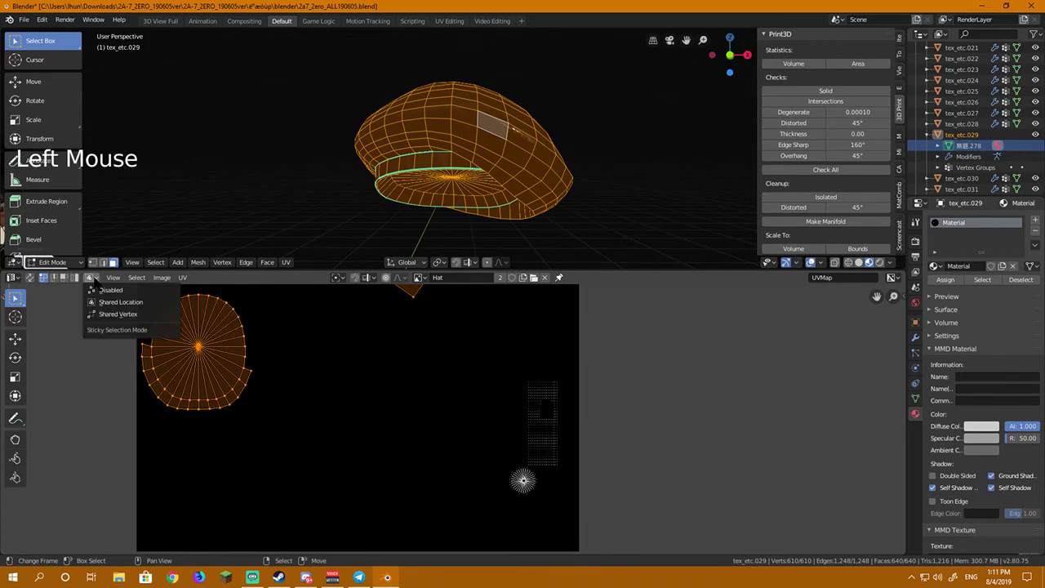
click(109, 301)
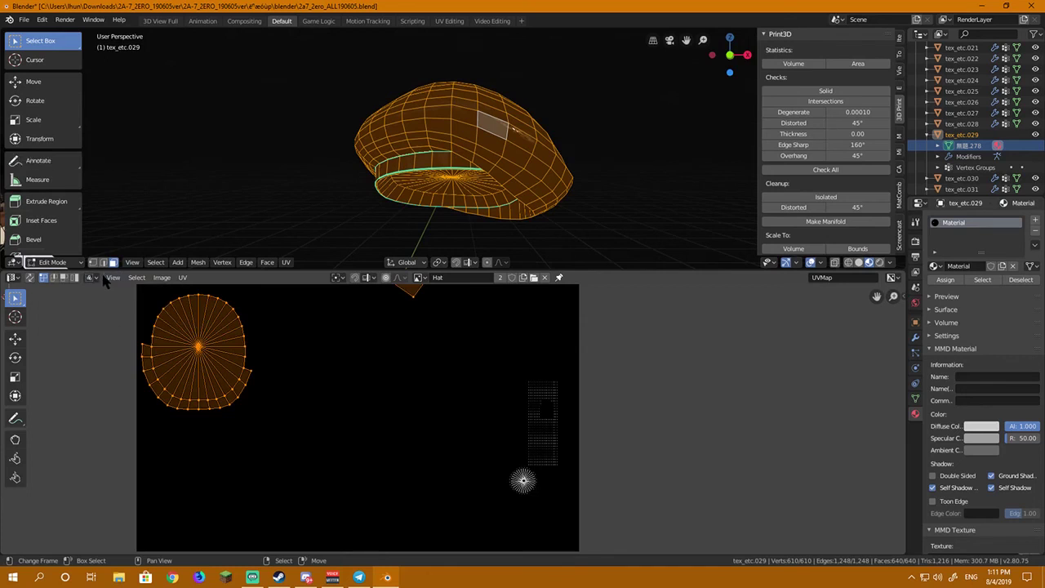
- Turn on UV sync selection so the UV layout and the beret mesh share one selection
click(30, 277)
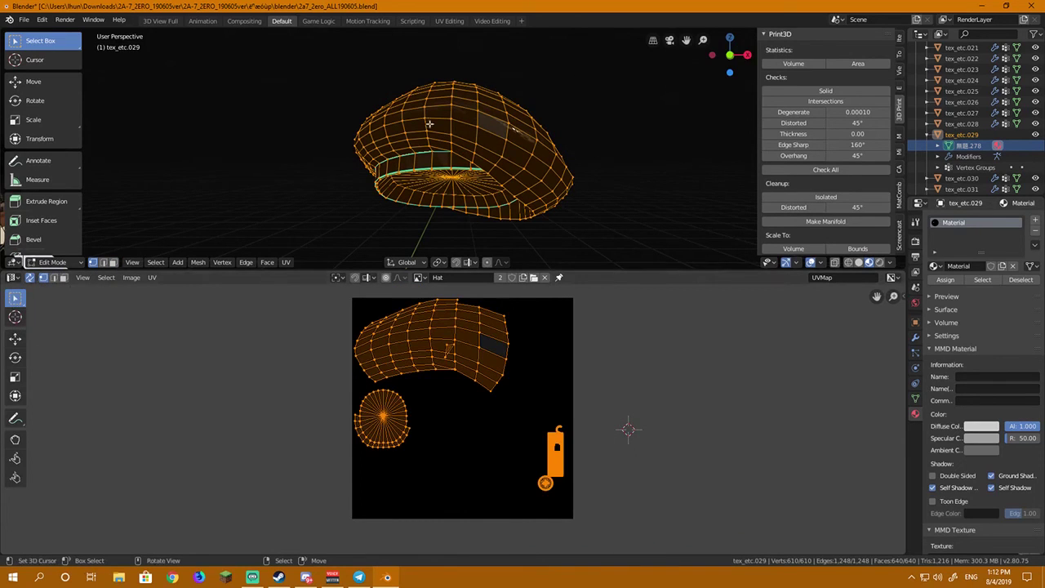
middle_drag(594, 135, 588, 141)
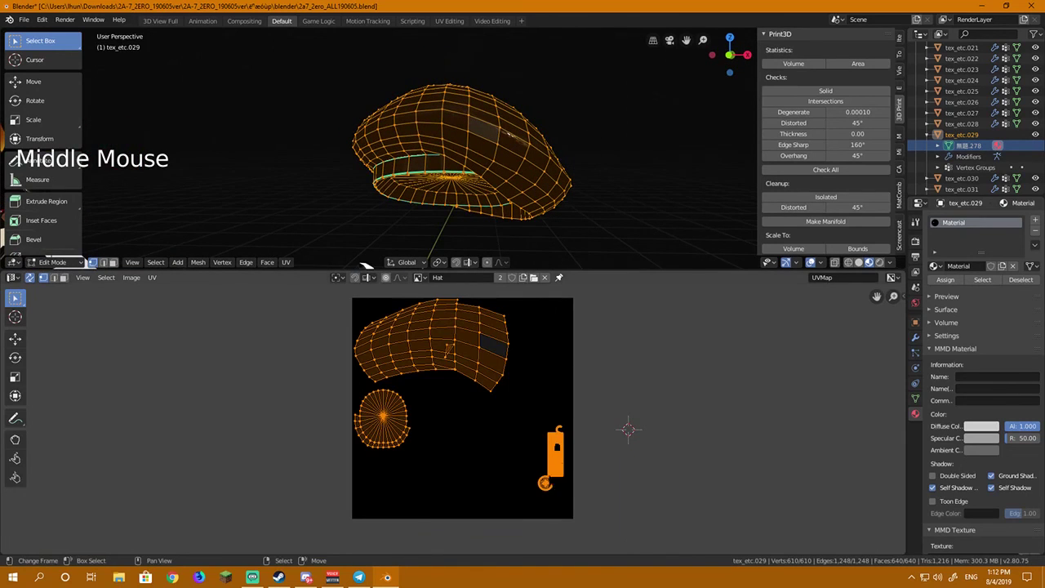
scroll(572, 384, up, 3)
scroll(572, 384, down, 2)
mouse_move(564, 375)
shift+middle_down()
mouse_move(574, 381)
mouse_move(563, 365)
shift+middle_up()
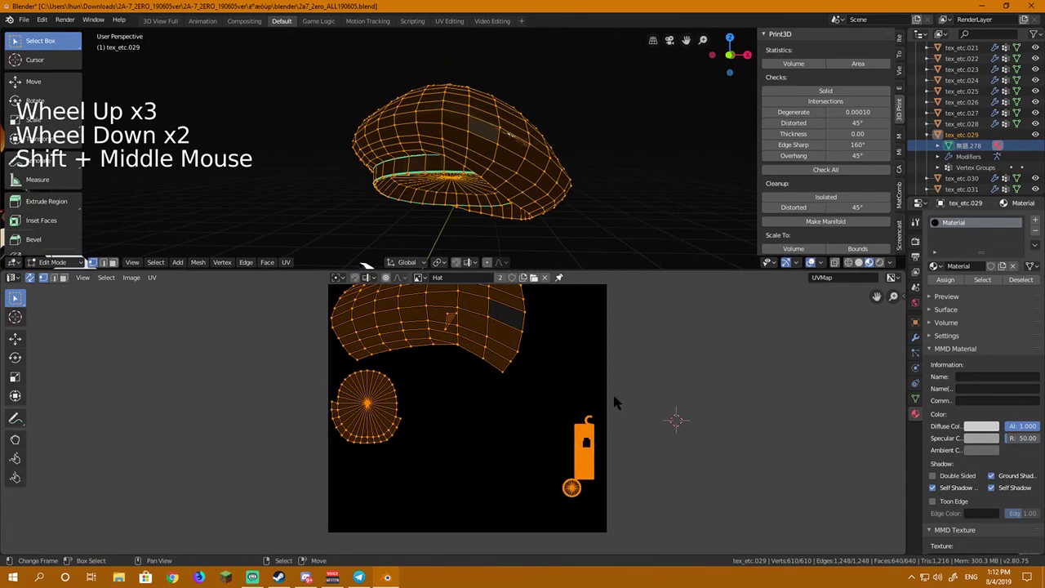
key(Tab)
key(Tab)
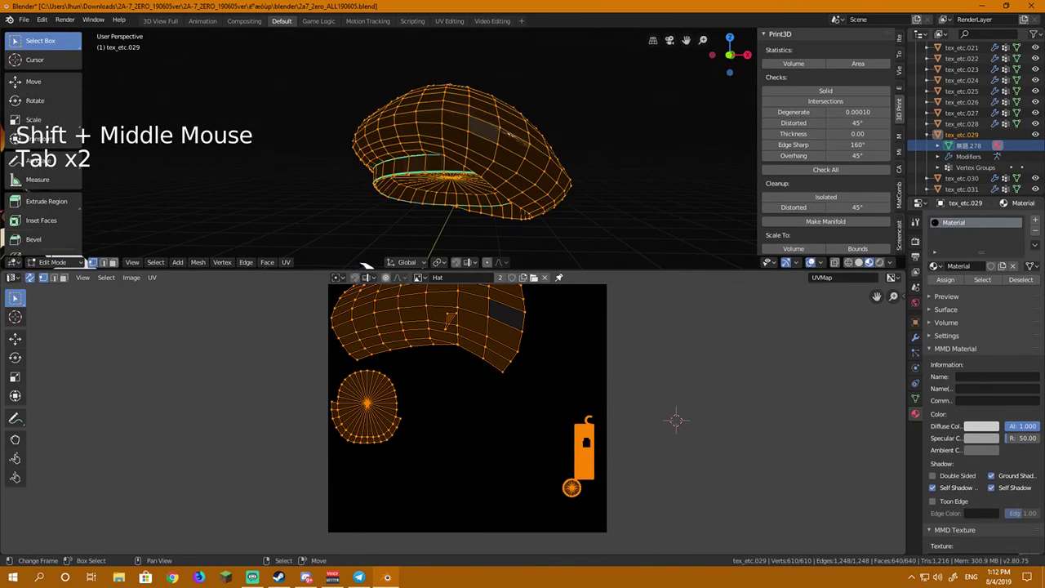
- Box-select the upper part of the small leftover UV island near the Hat image's right edge and inspect the matching beret faces
key(a)
drag(529, 395, 599, 453)
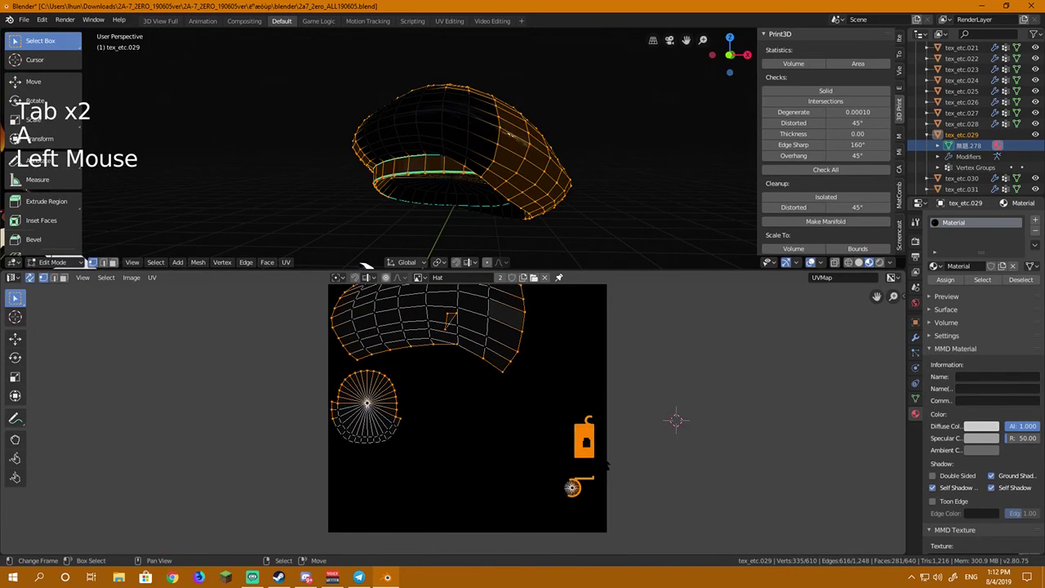
mouse_move(567, 159)
middle_down()
mouse_move(612, 171)
mouse_move(674, 234)
mouse_move(702, 245)
middle_up()
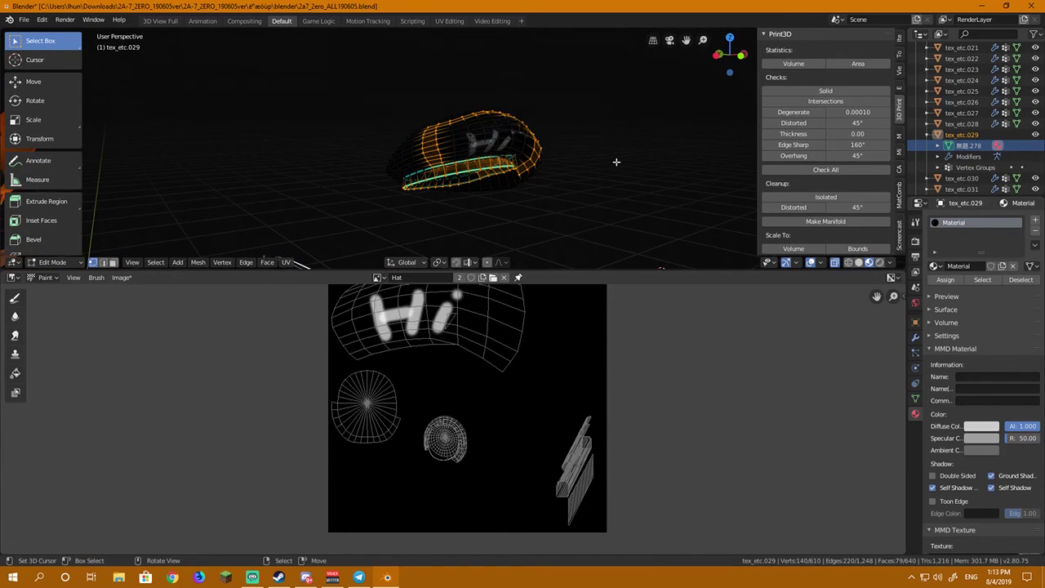
middle_drag(616, 161, 583, 170)
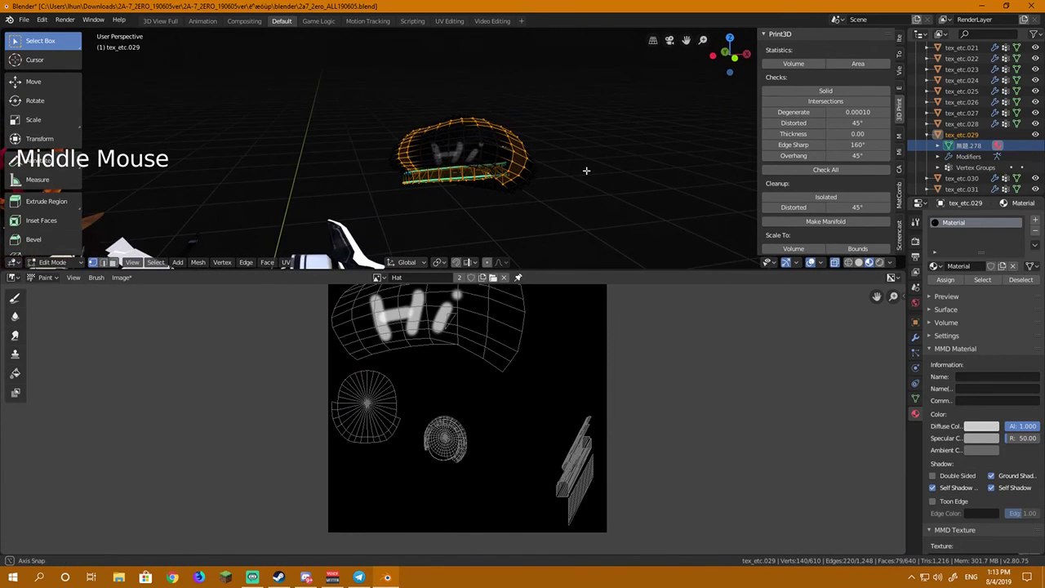